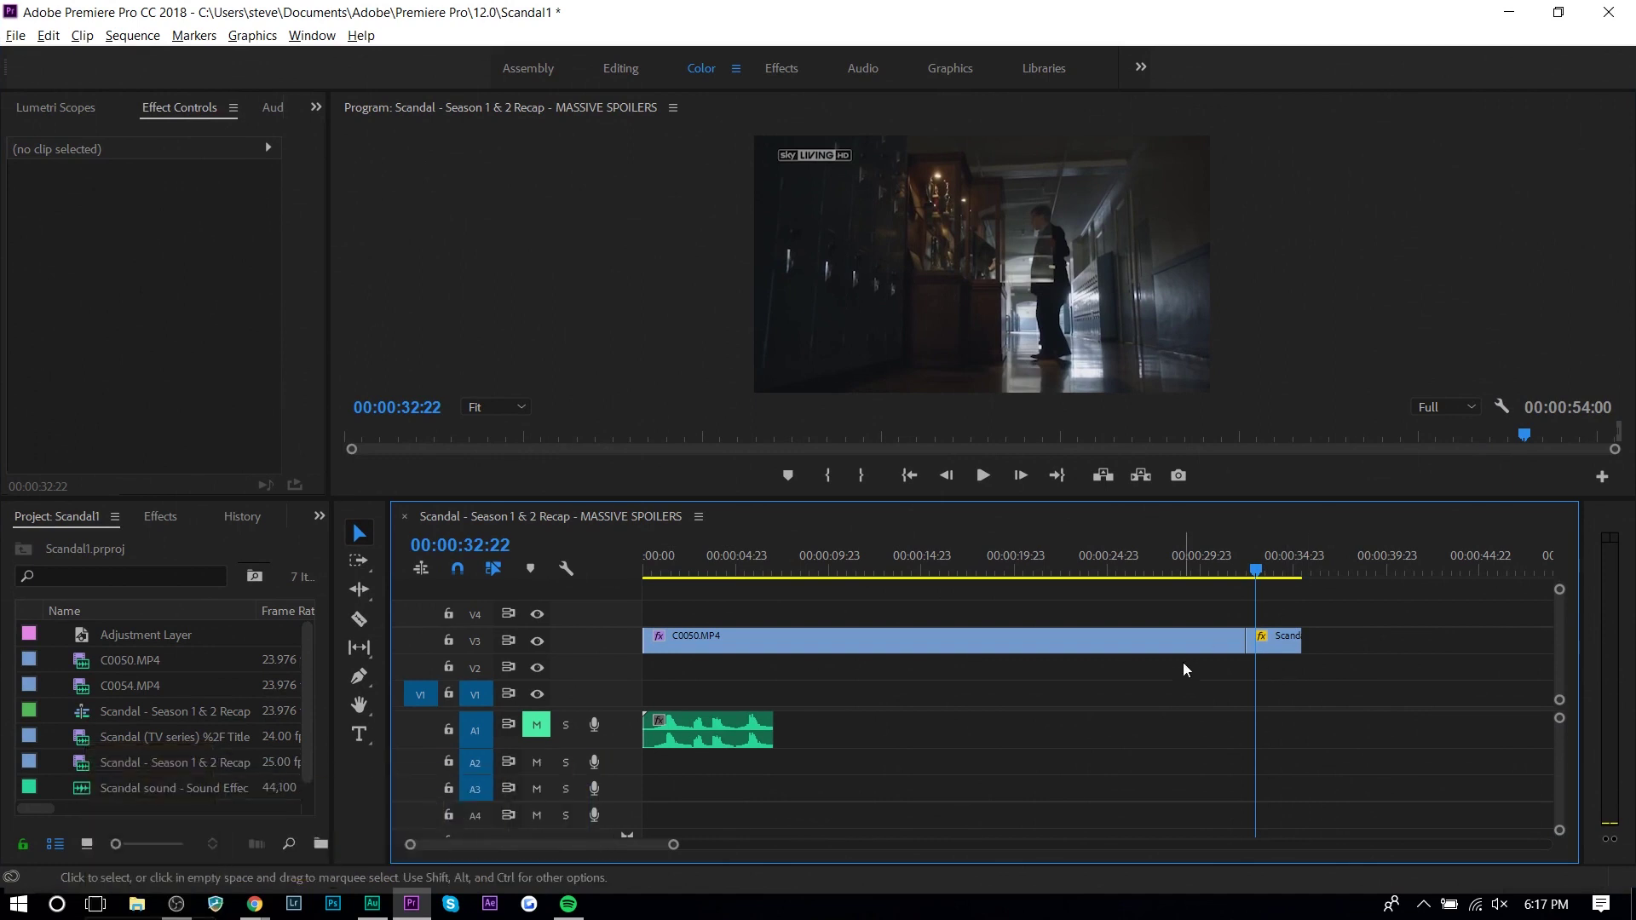
# Play and scrub the basketball footage between about 8 and 32 seconds.
pyautogui.click(982, 475)
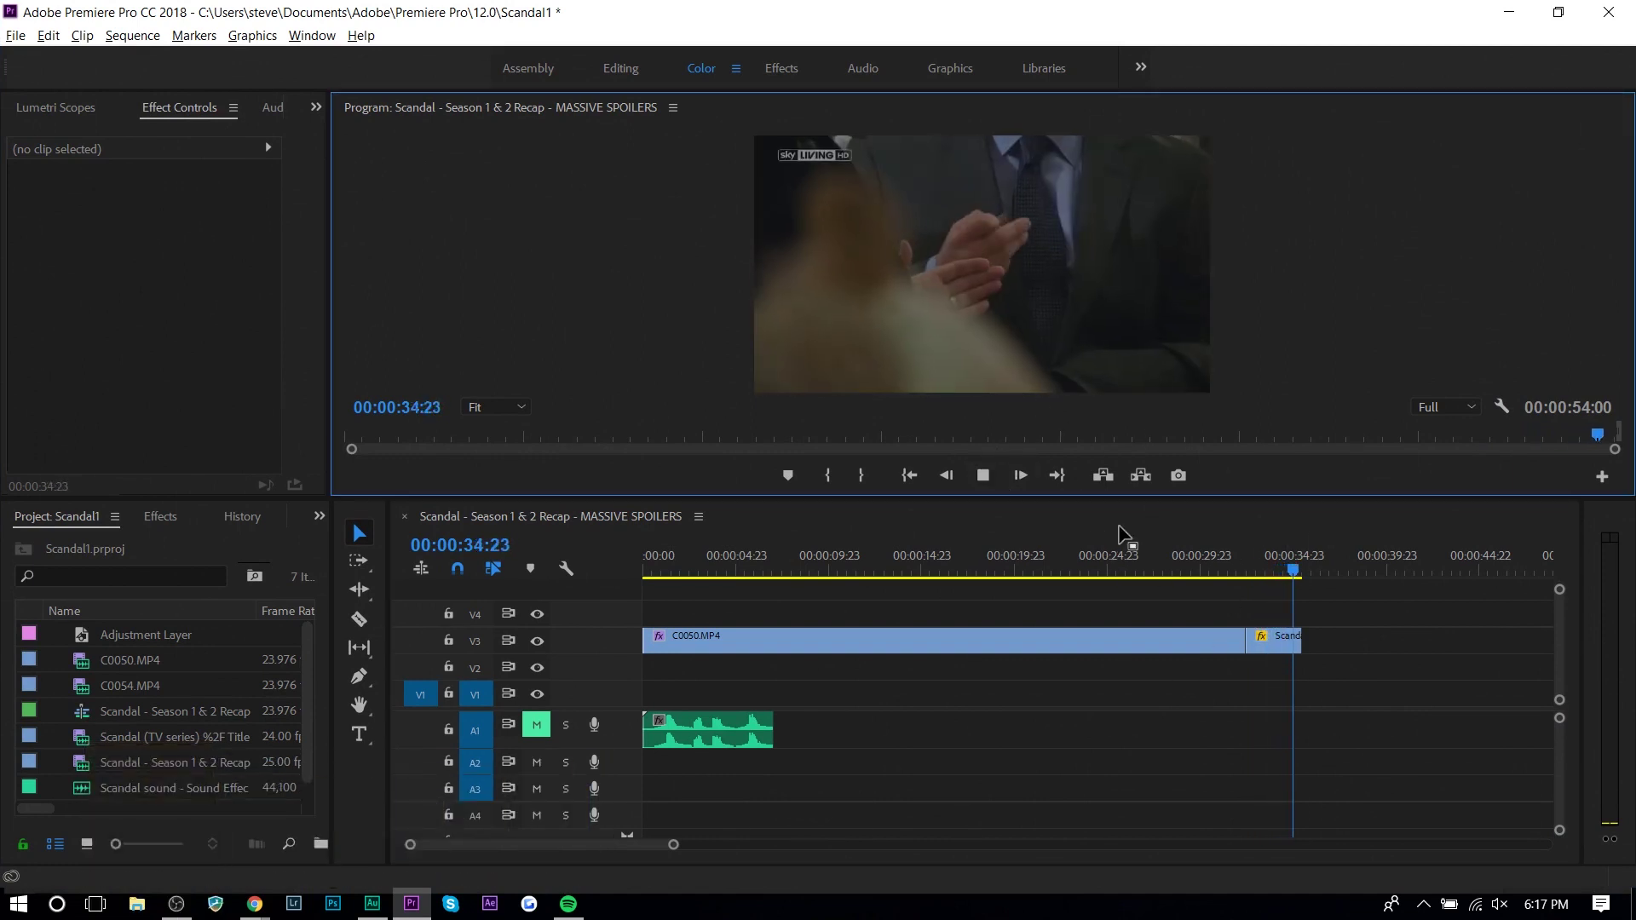
pyautogui.click(983, 476)
pyautogui.click(732, 570)
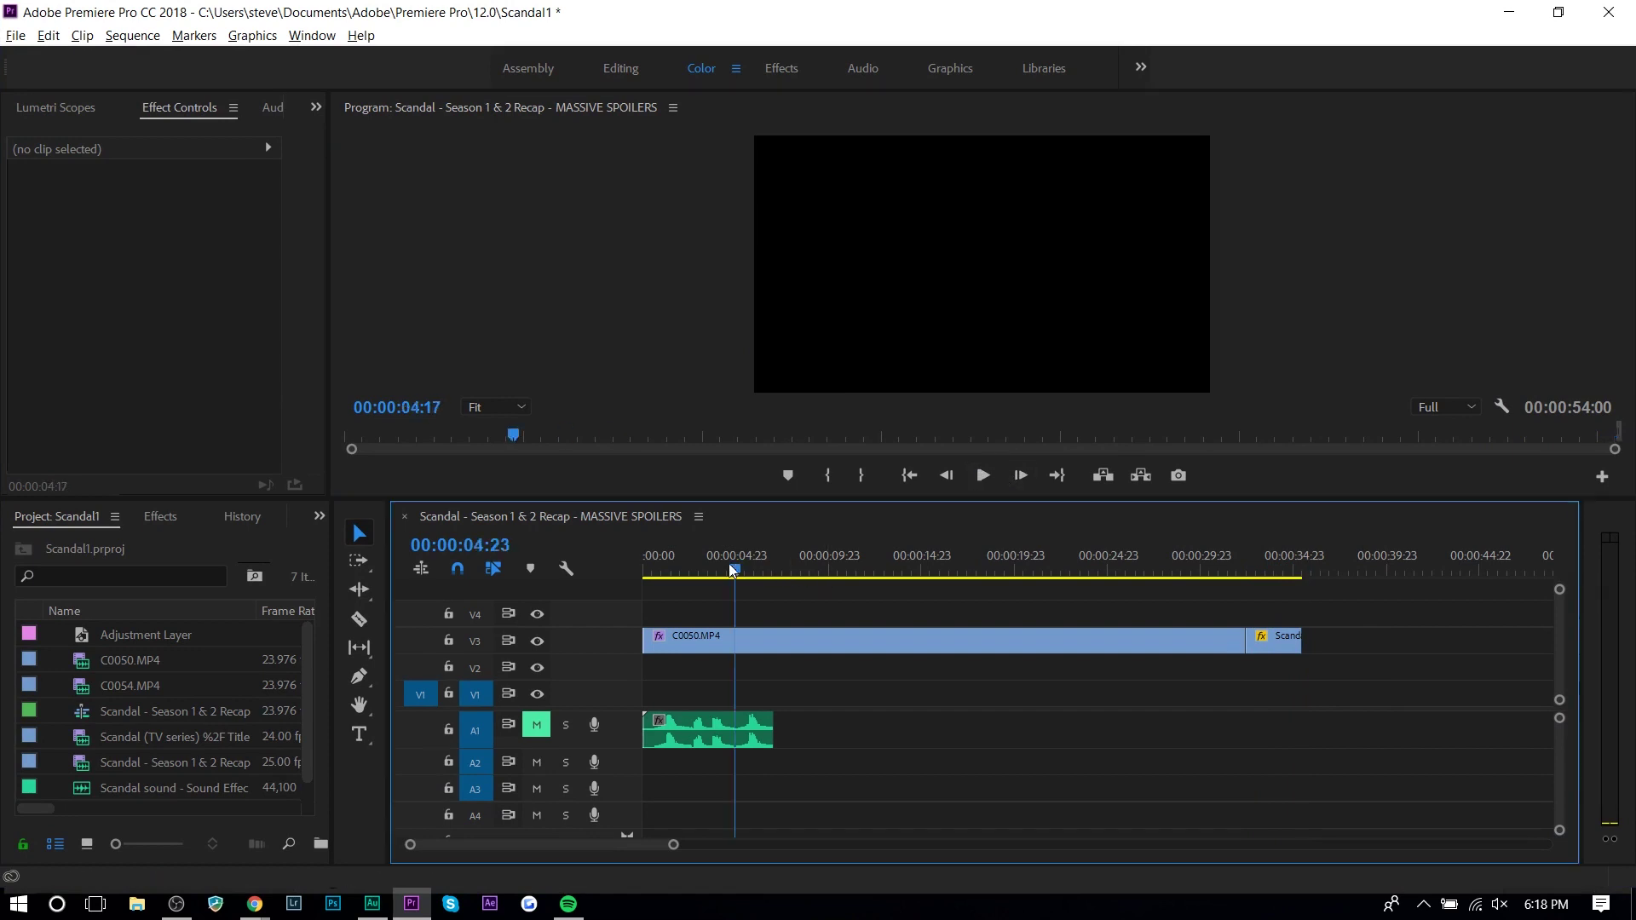
pyautogui.moveTo(724, 571); pyautogui.dragTo(1272, 572)
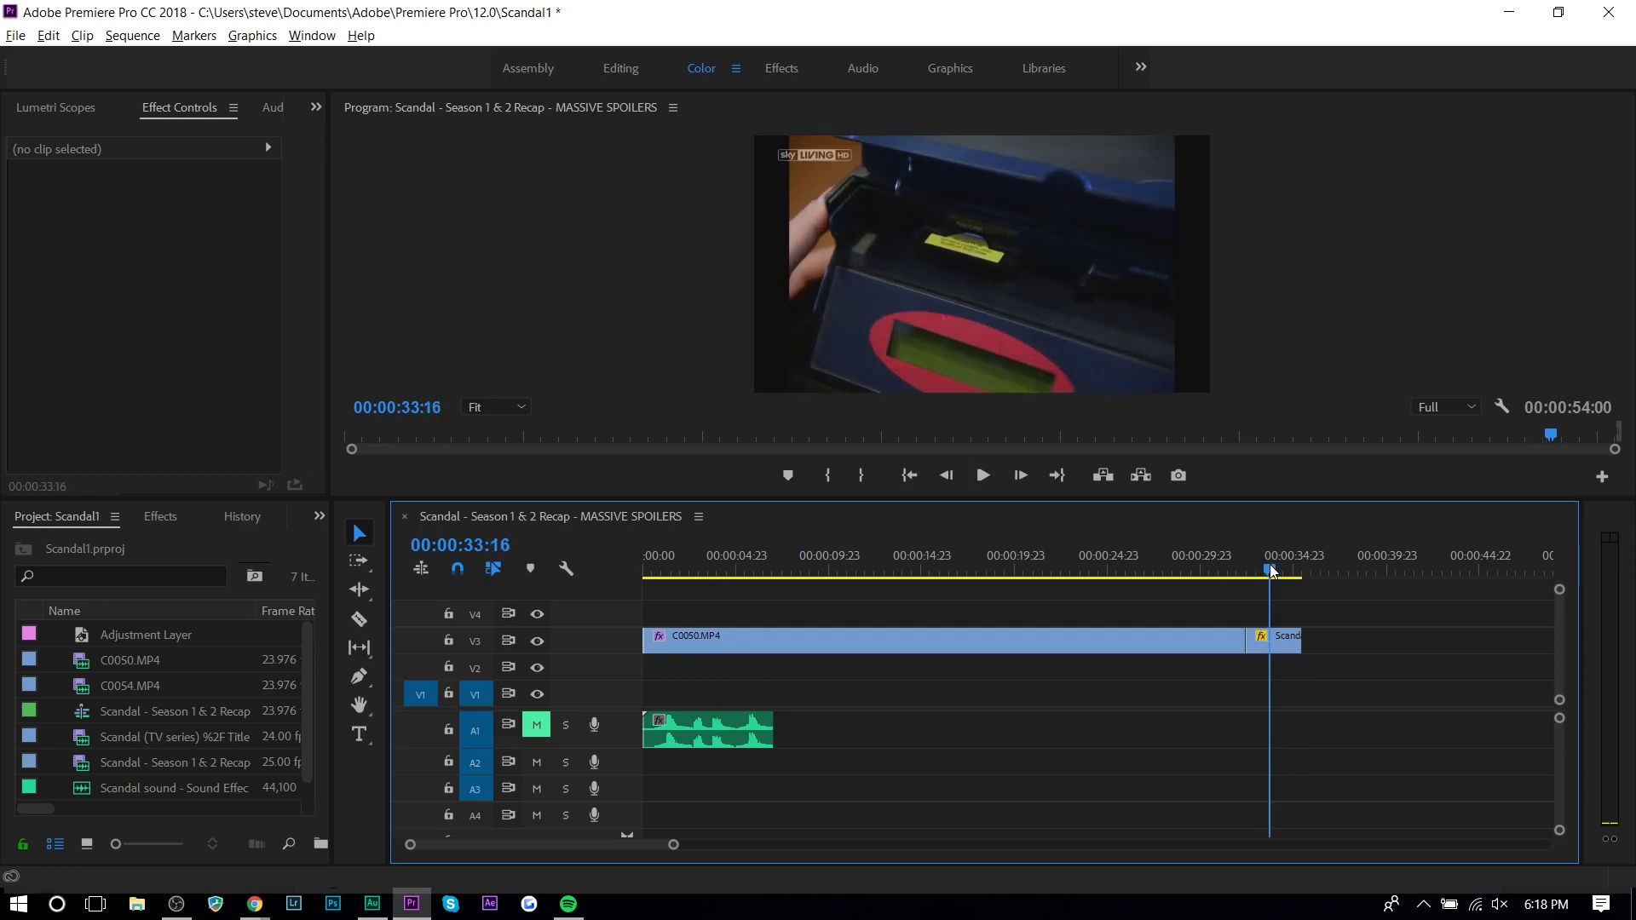
pyautogui.moveTo(1273, 572); pyautogui.dragTo(812, 568)
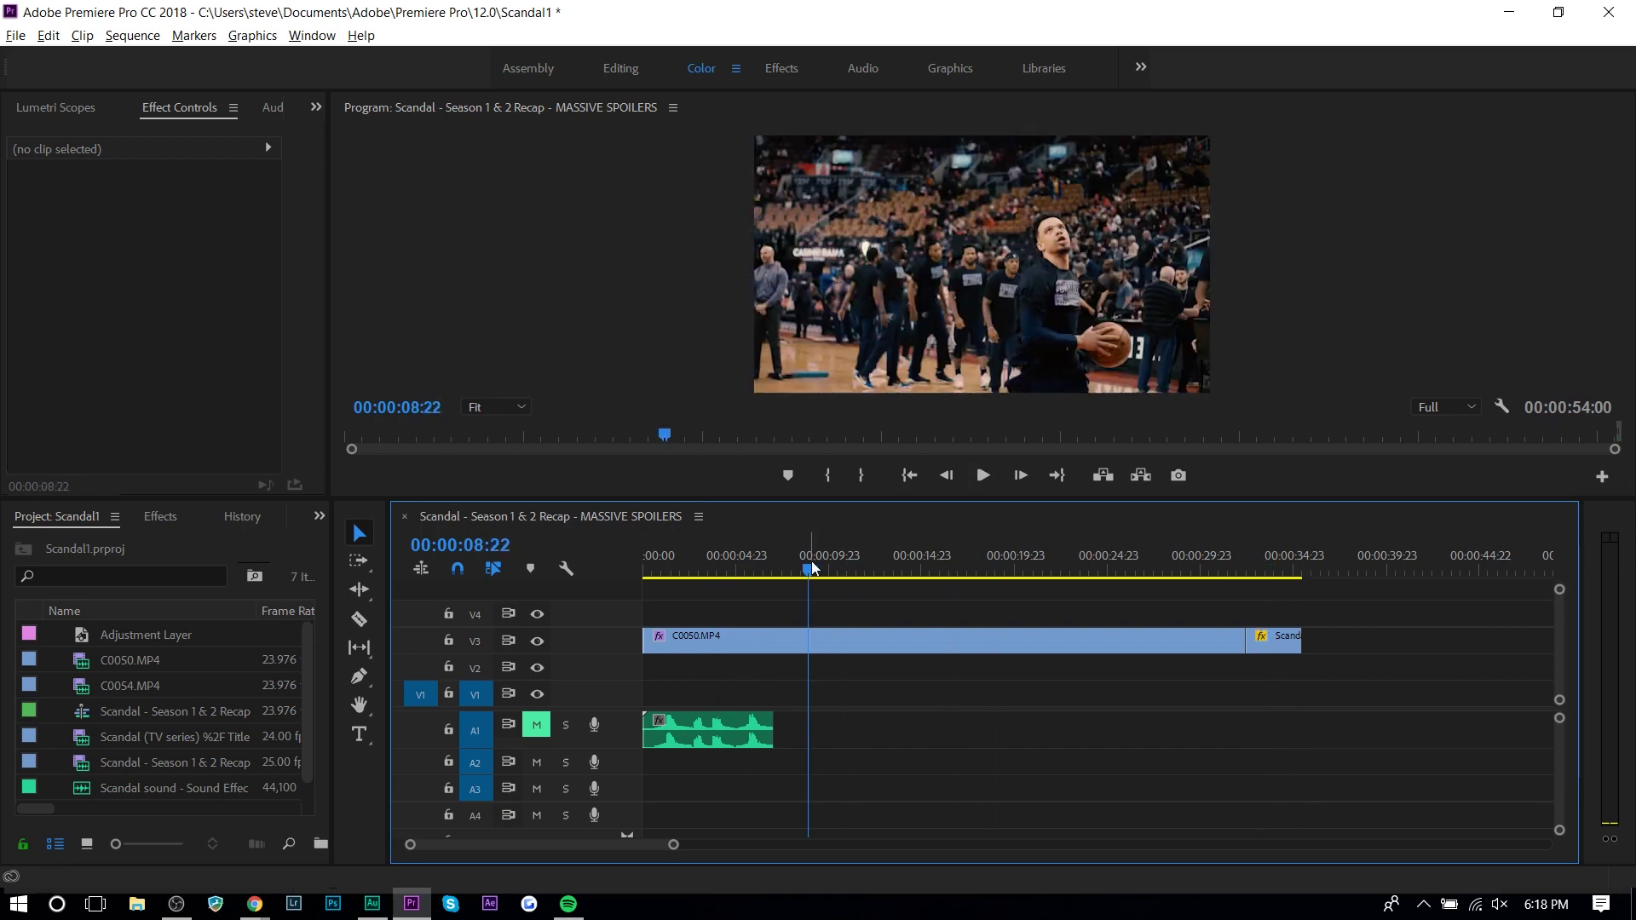
pyautogui.moveTo(811, 570); pyautogui.dragTo(1257, 571)
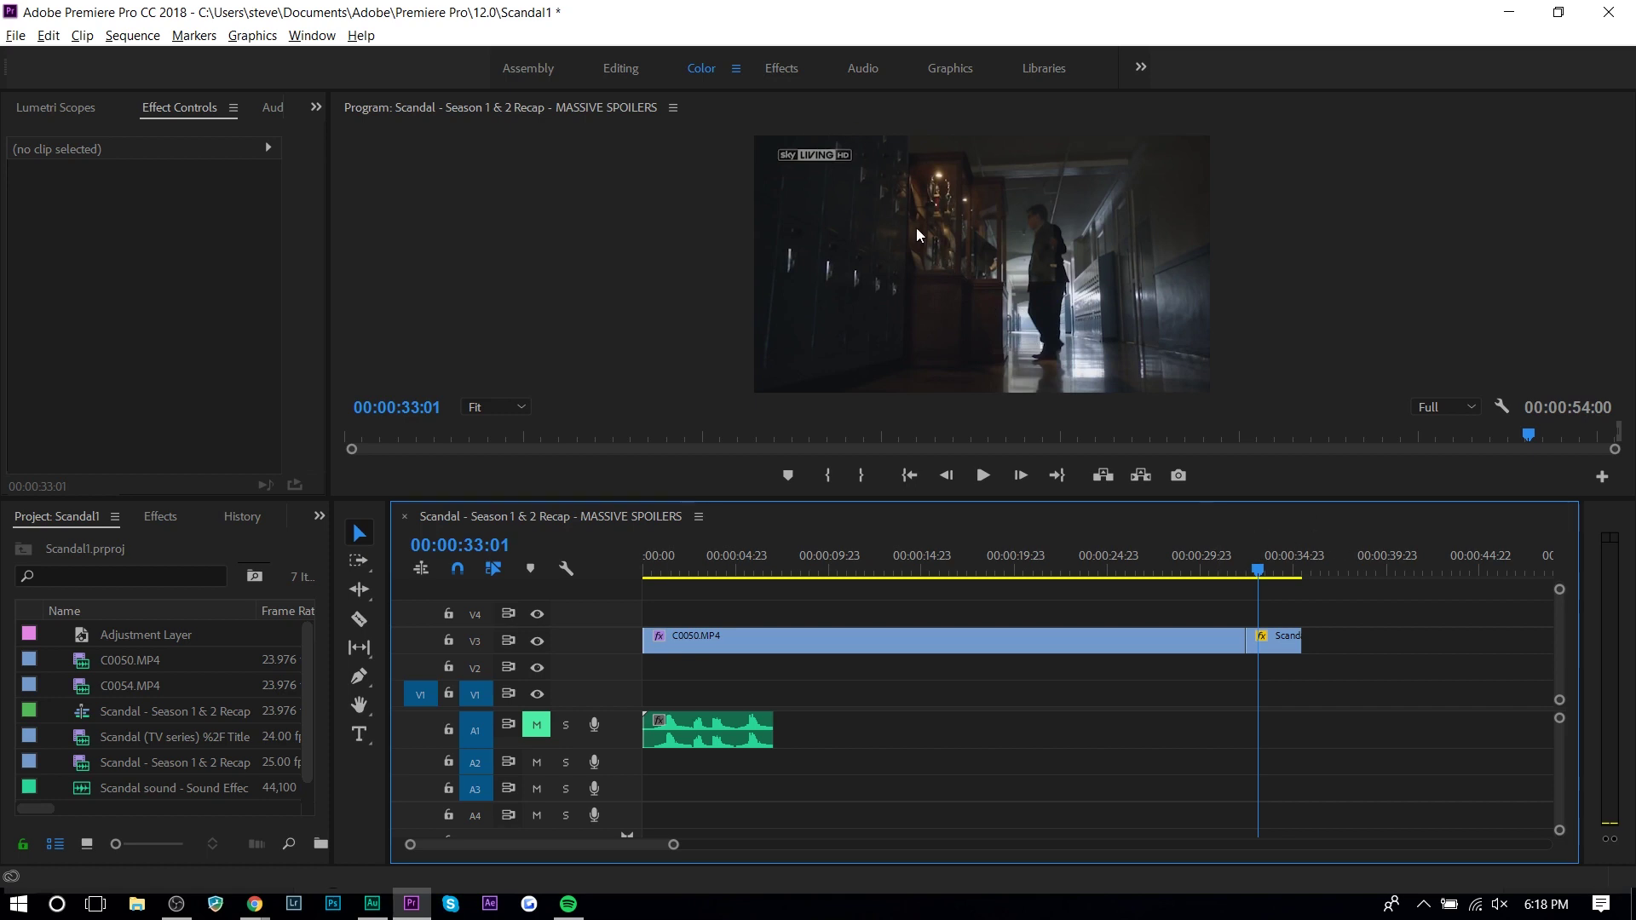
# Check the footage around 33:16–35:01, then replay the opening seconds.
pyautogui.click(1273, 562)
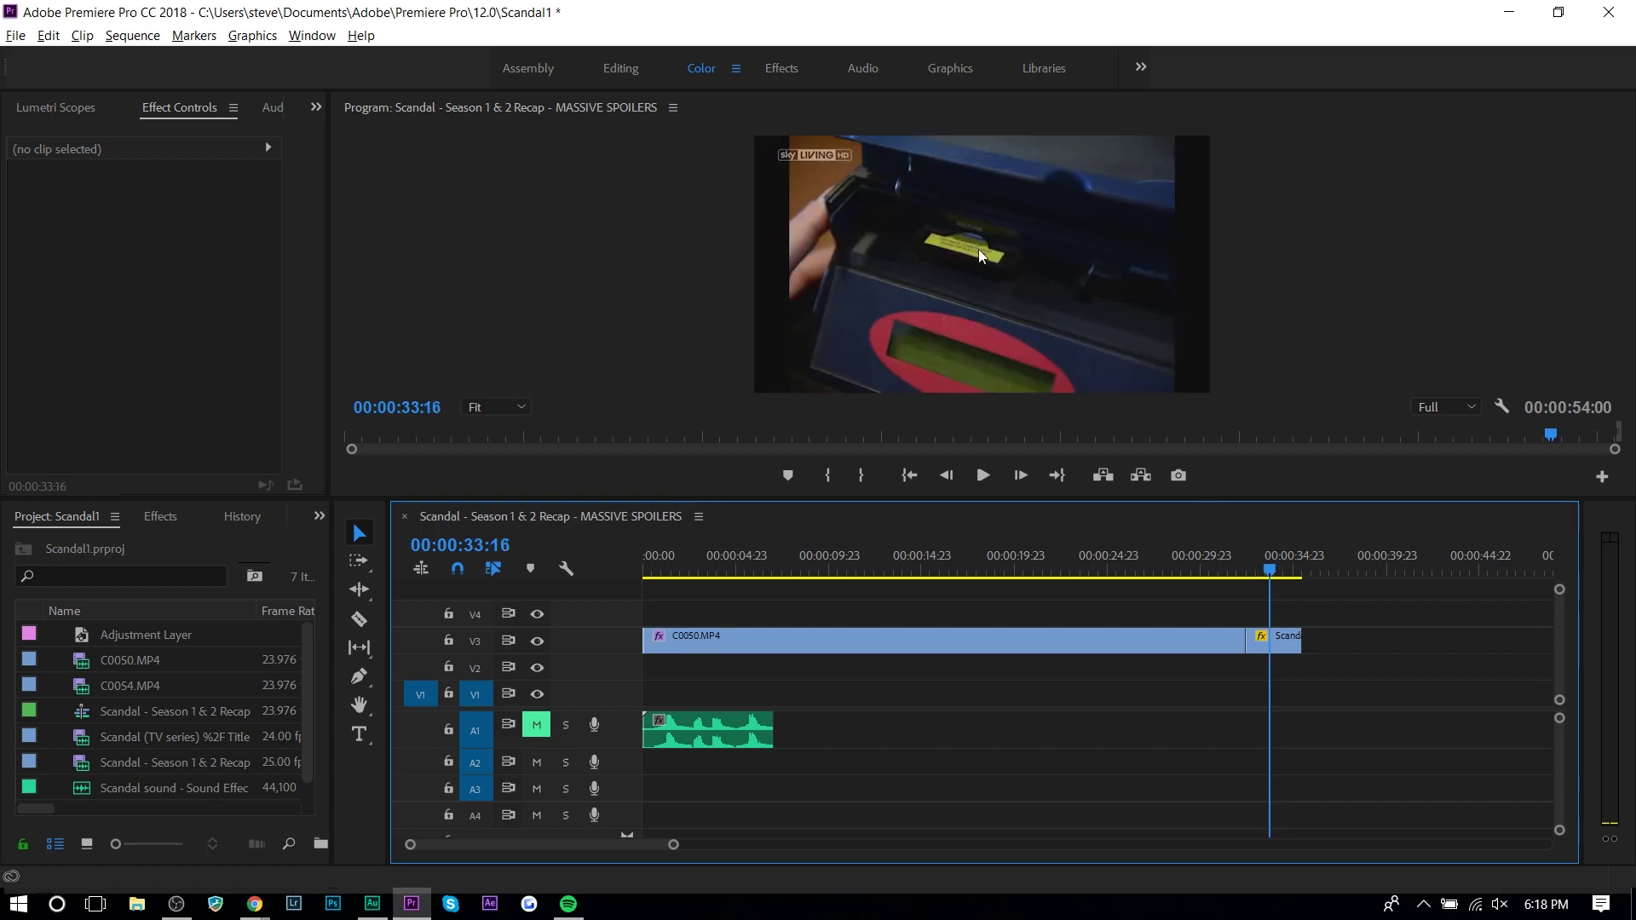
pyautogui.moveTo(1291, 575); pyautogui.dragTo(1300, 572)
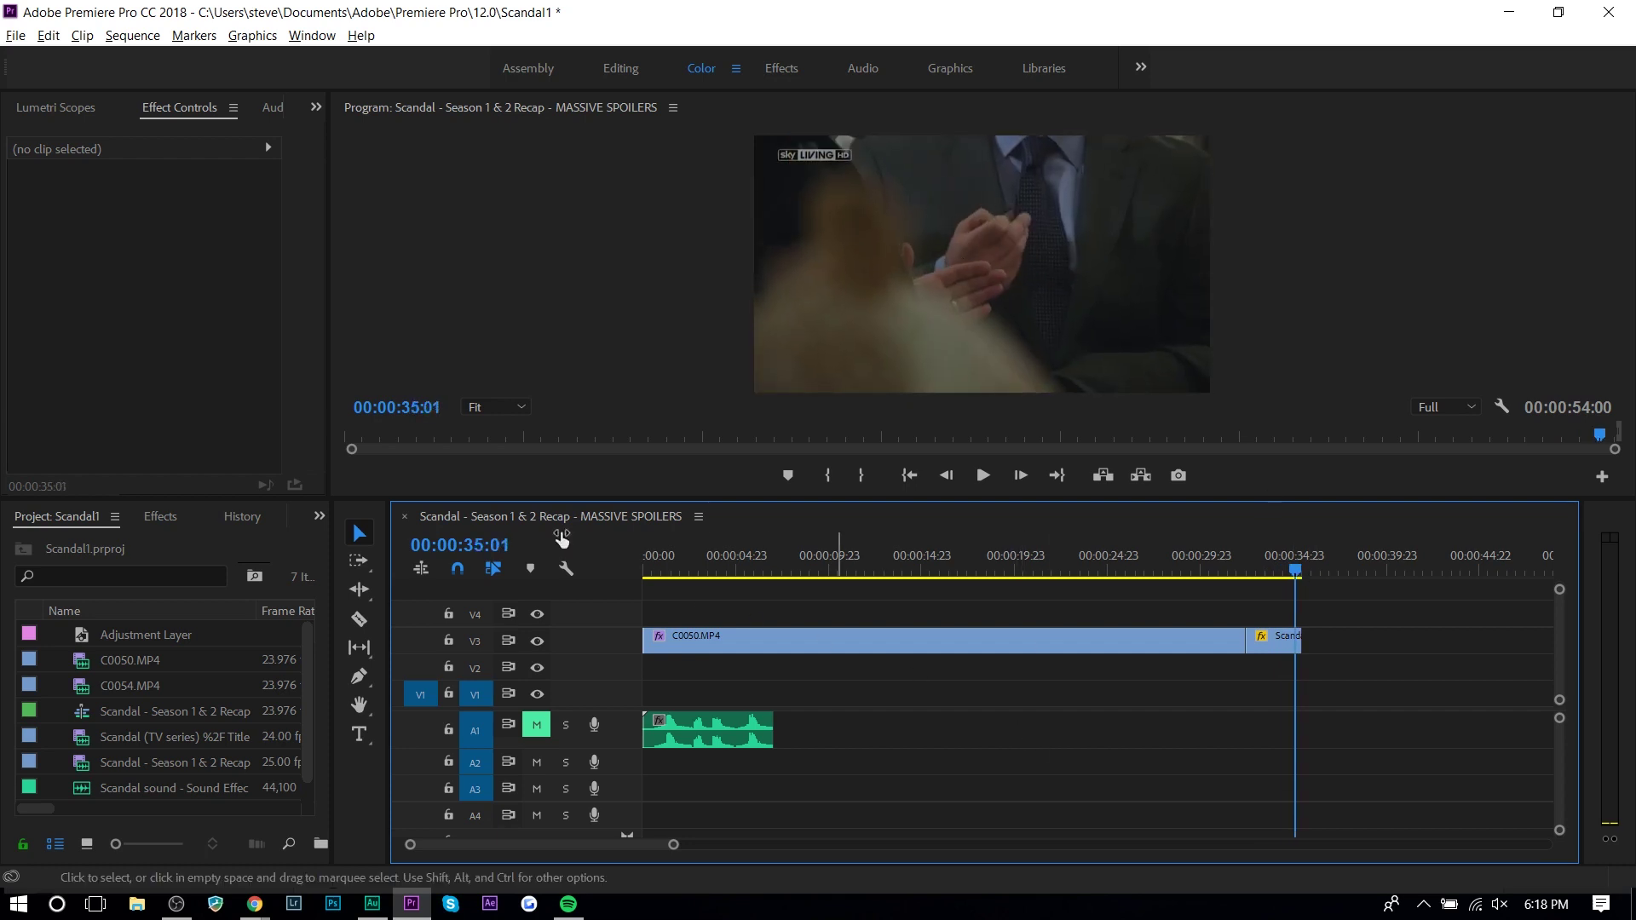
pyautogui.click(698, 571)
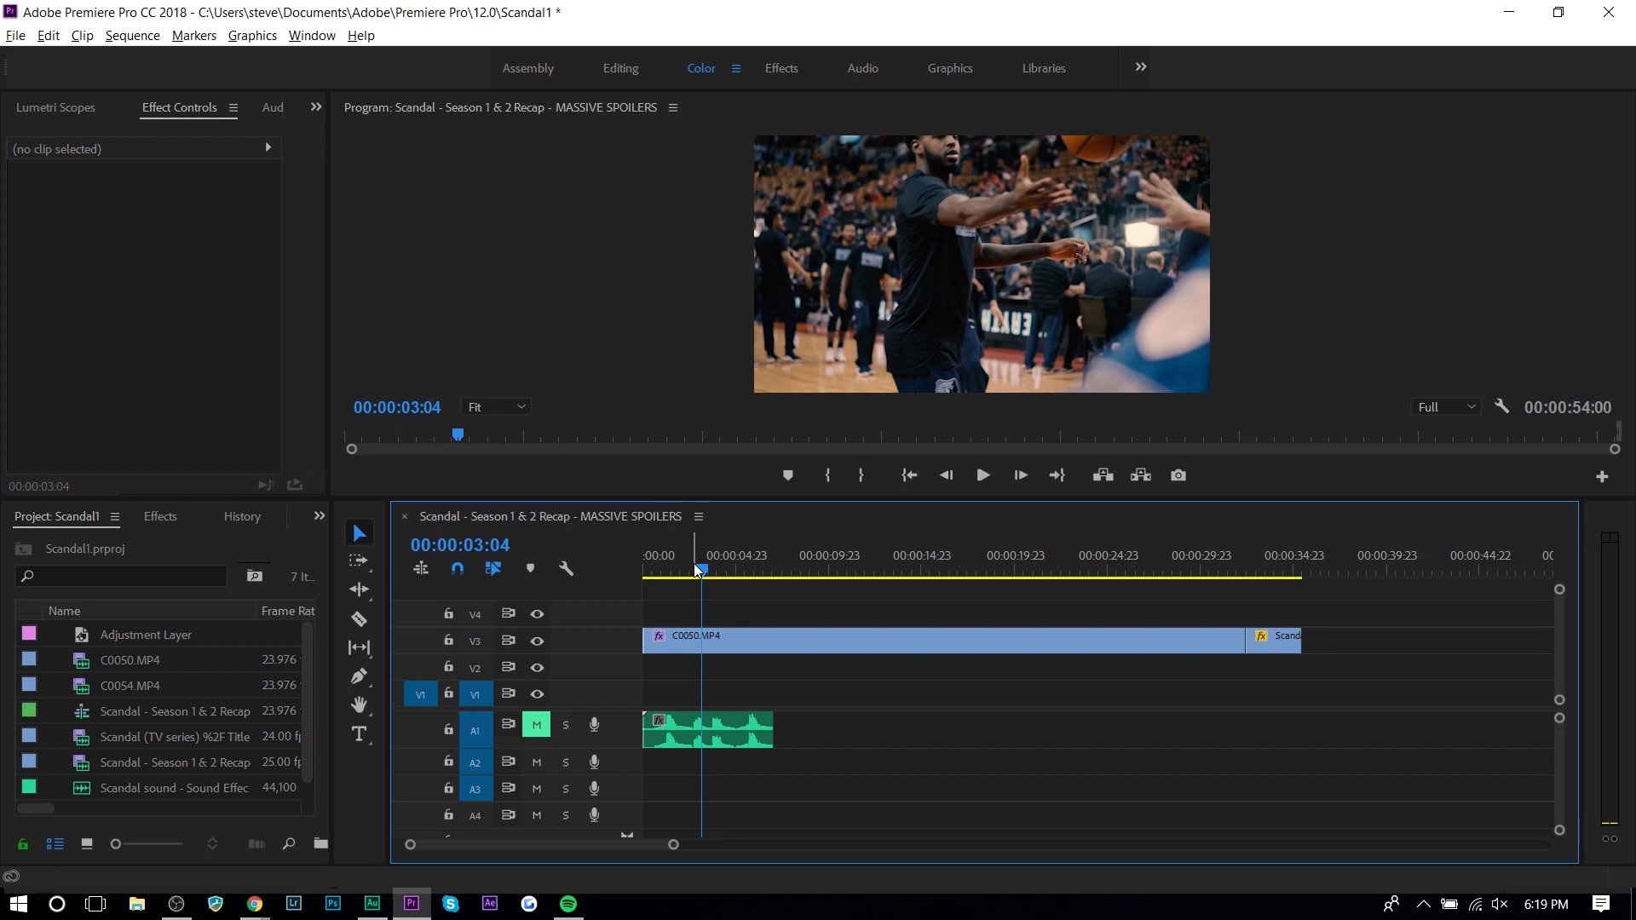
pyautogui.moveTo(700, 568)
pyautogui.mouseDown()
pyautogui.moveTo(678, 571)
pyautogui.moveTo(843, 583)
pyautogui.moveTo(831, 576)
pyautogui.mouseUp()
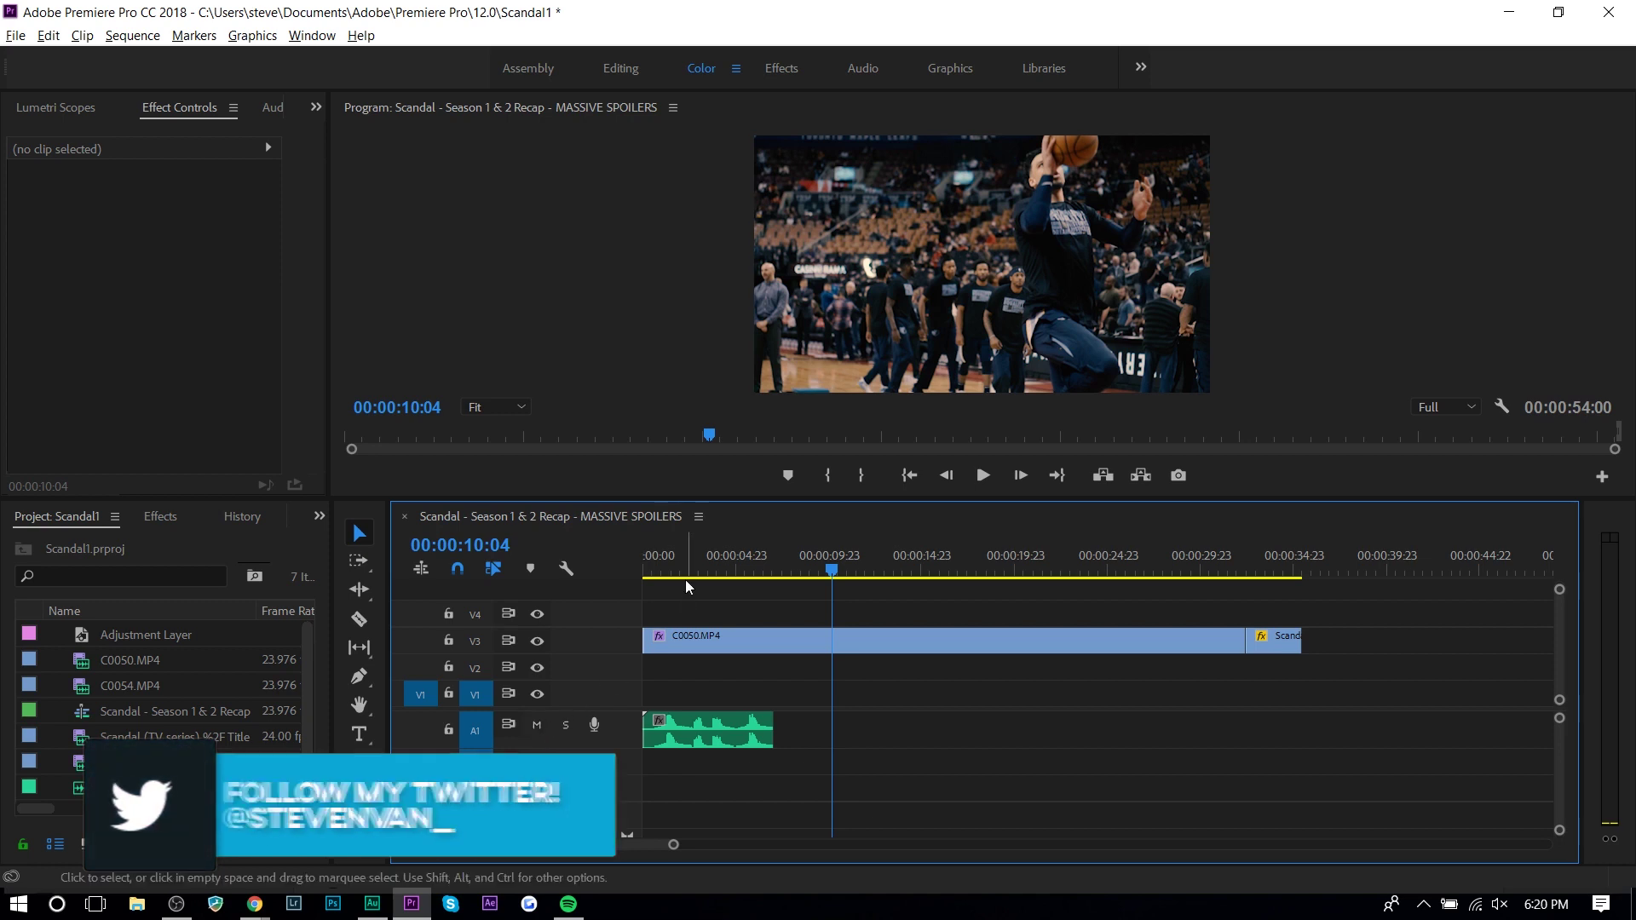
pyautogui.click(662, 562)
pyautogui.press('space')
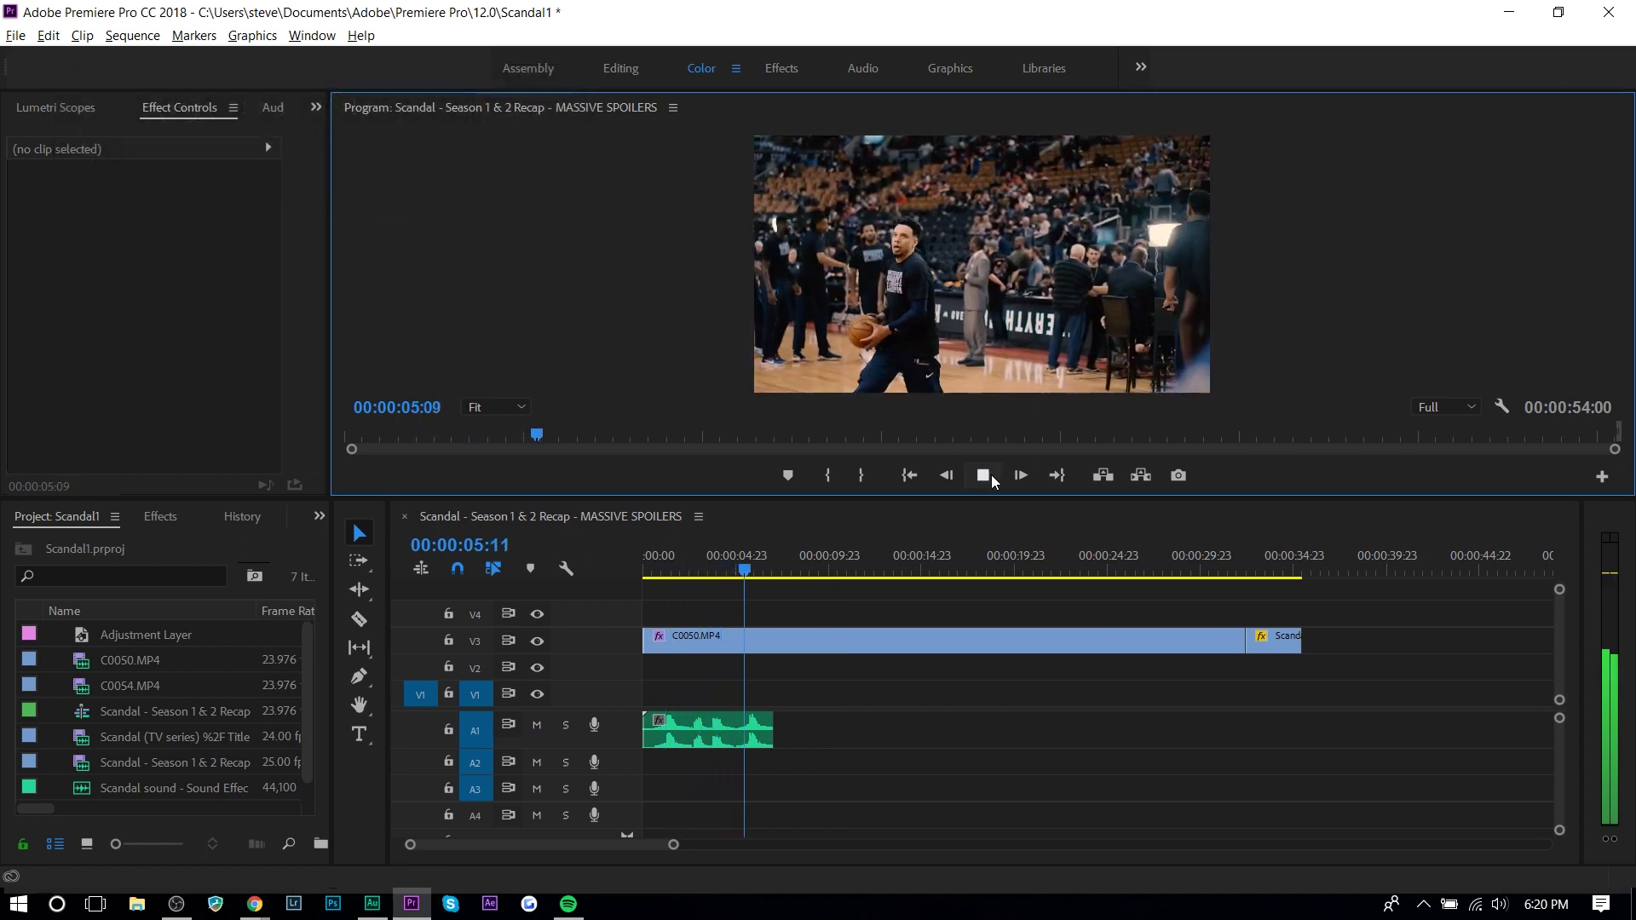
pyautogui.click(984, 476)
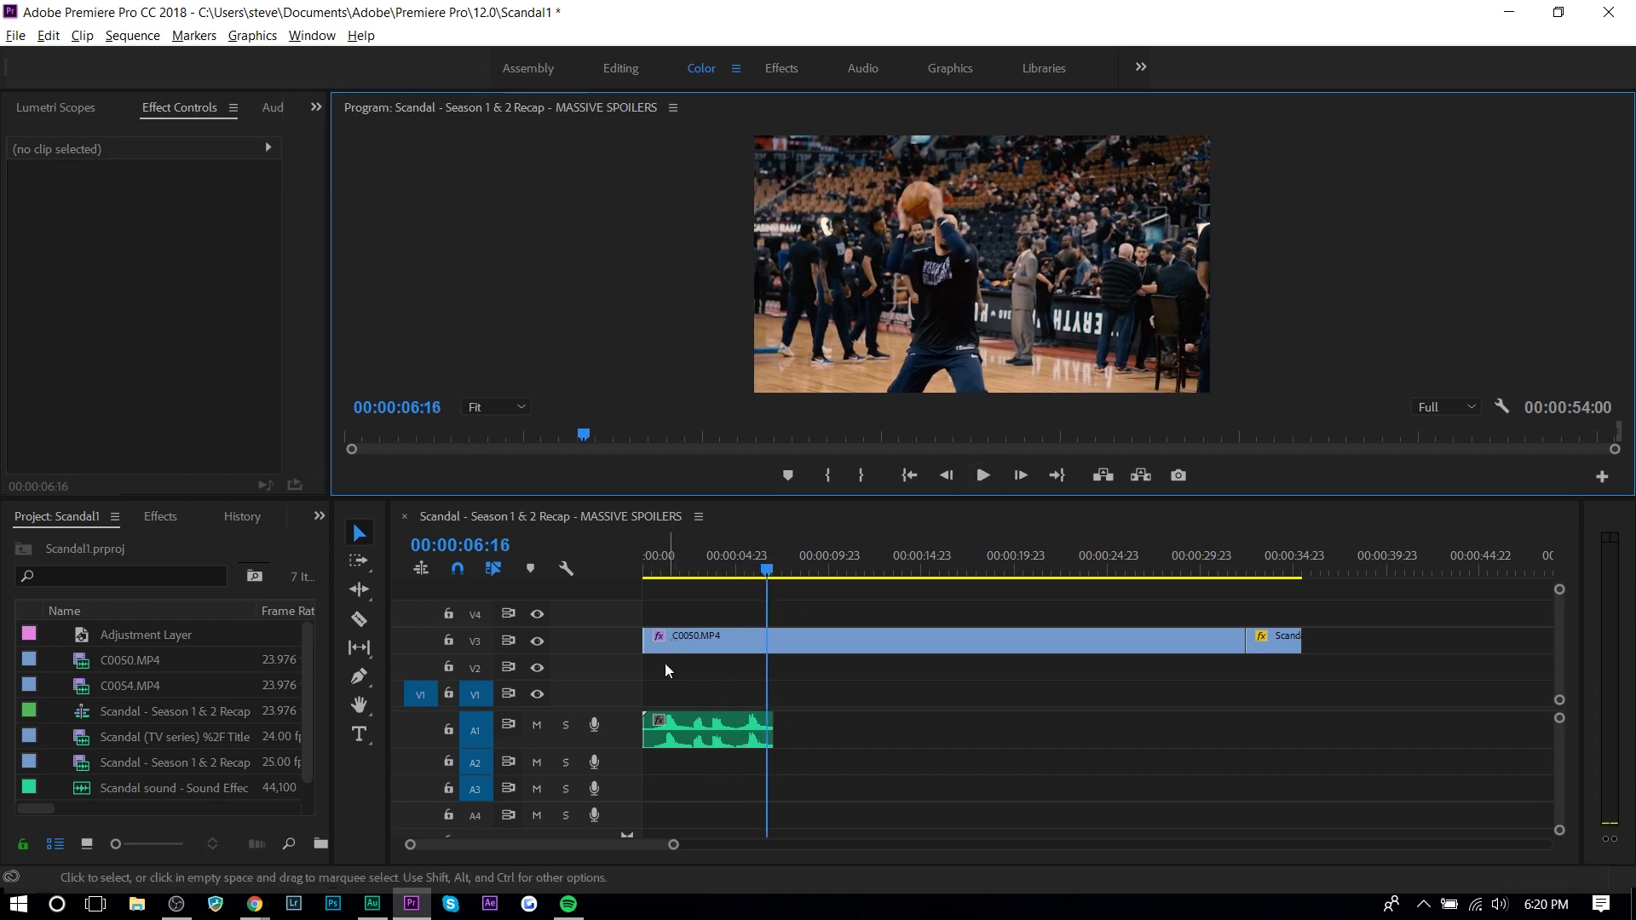
# Zoom into the opening seconds and split C0050.MP4 at 01:12.
pyautogui.press('=')
pyautogui.moveTo(722, 582); pyautogui.dragTo(723, 584)
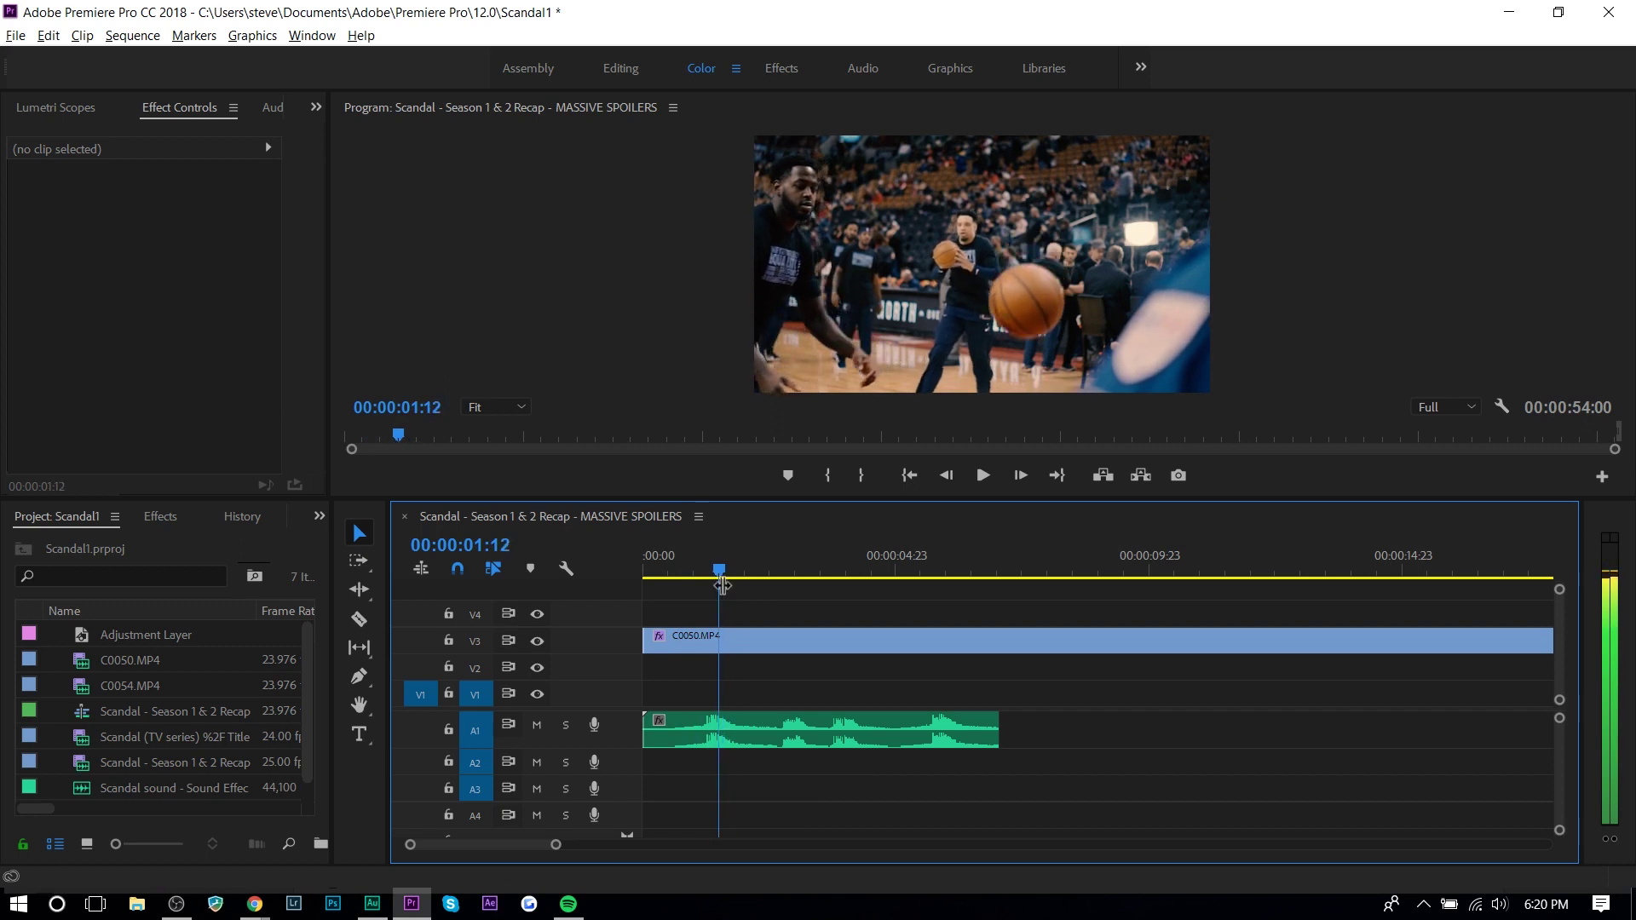
pyautogui.press('=')
pyautogui.press('=')
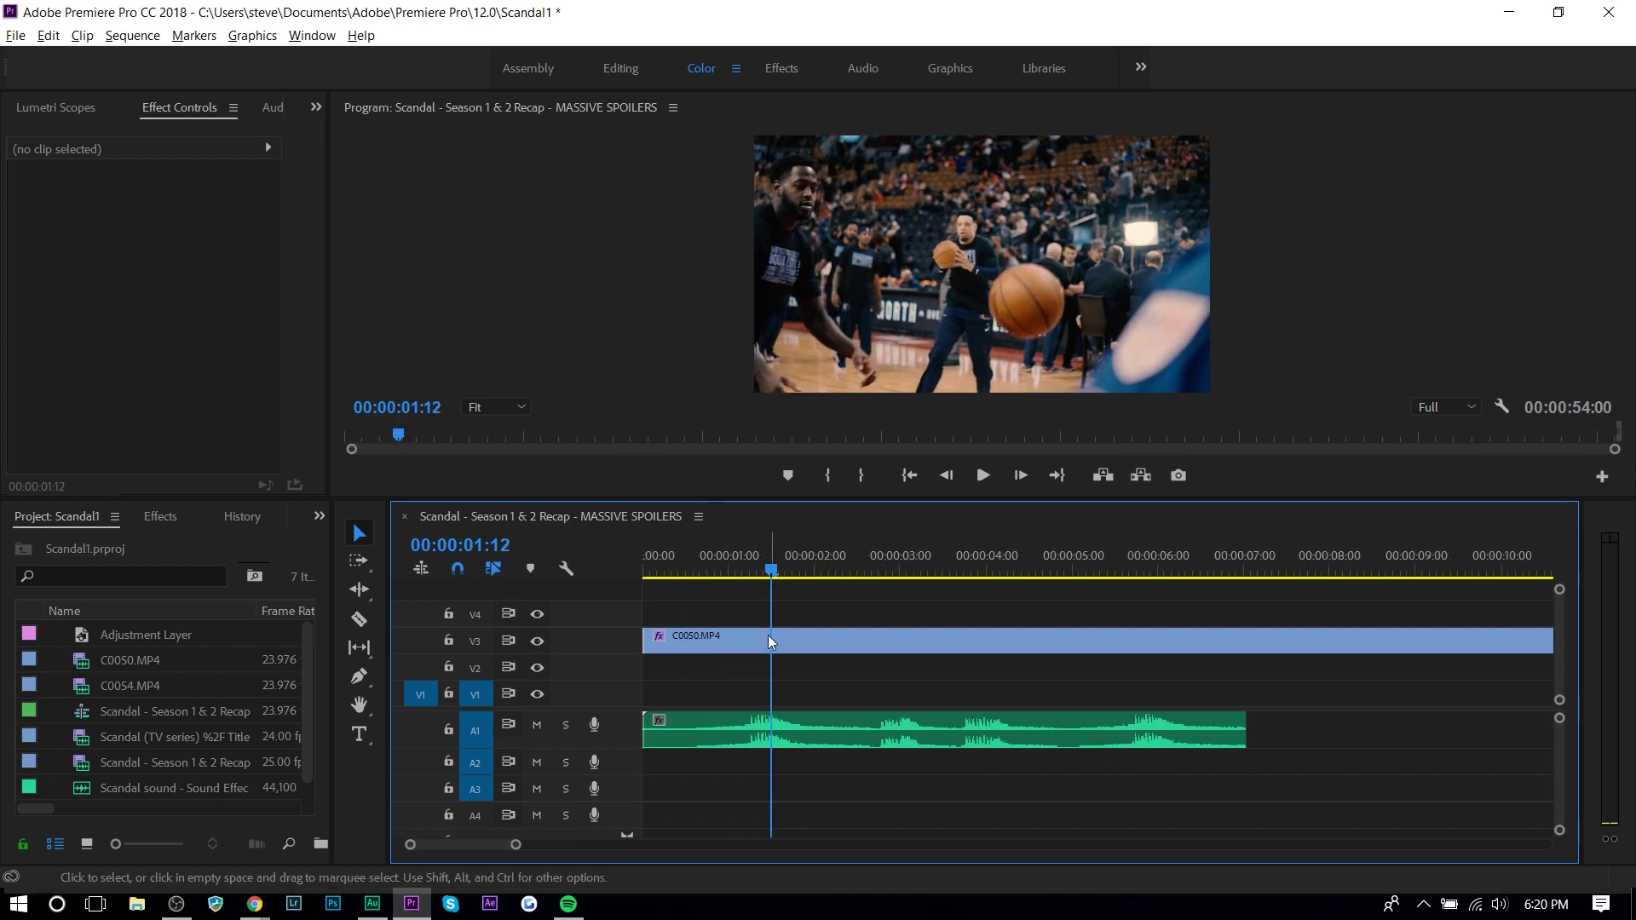
pyautogui.hotkey('ctrl', 'k')
pyautogui.click(768, 576)
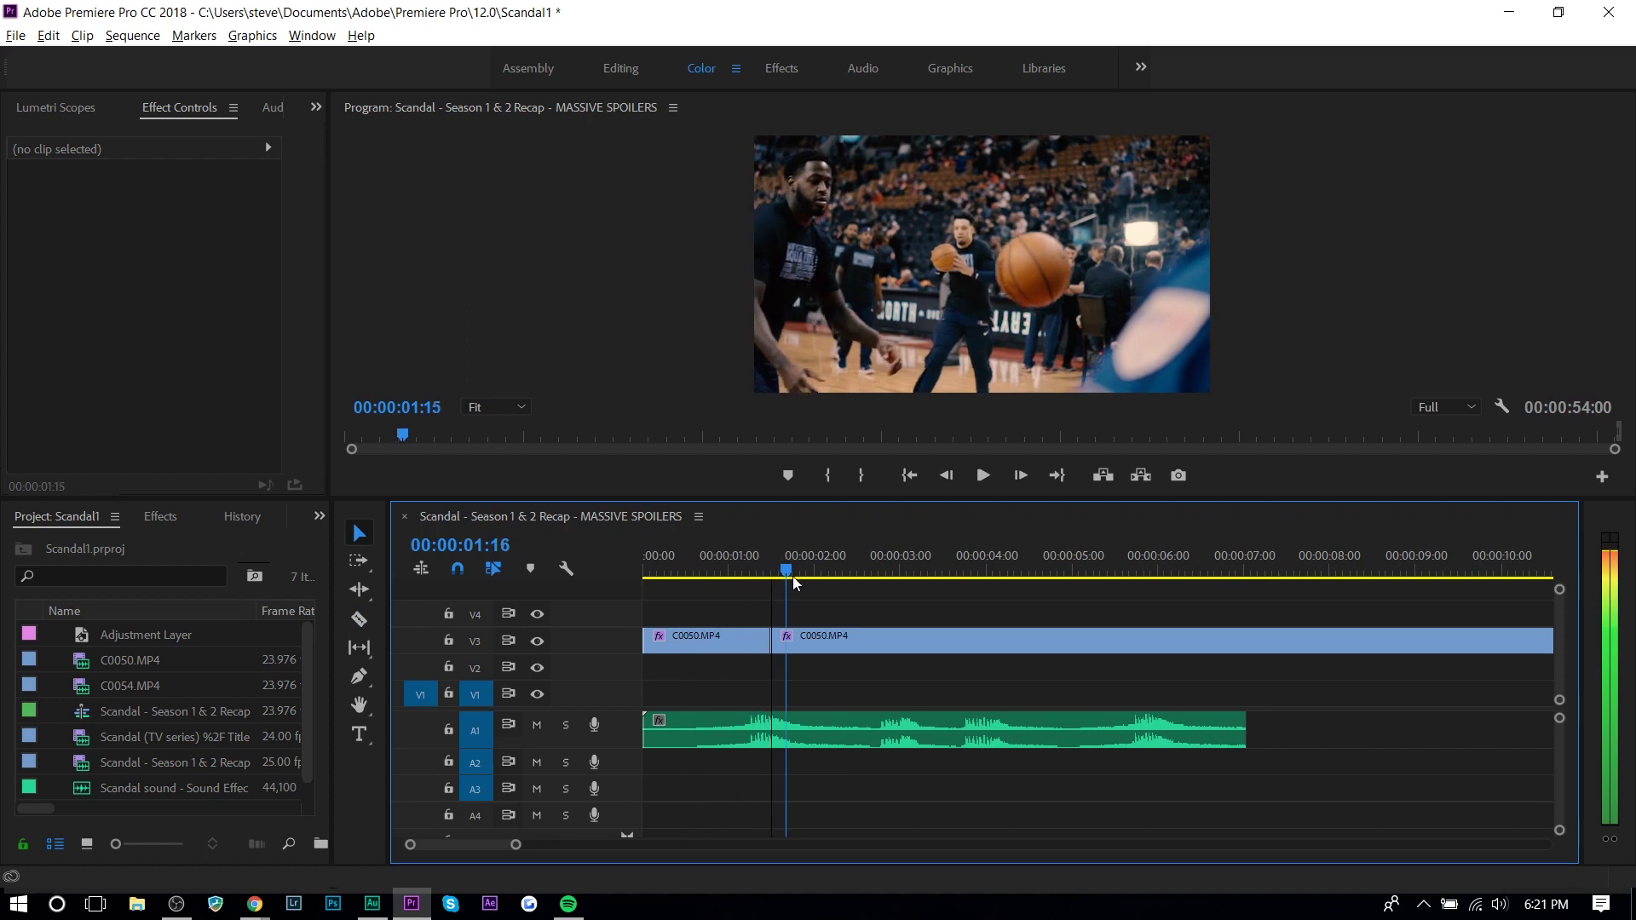
# Split again at 05:10, delete the middle piece, and slide the rest left.
pyautogui.click(806, 636)
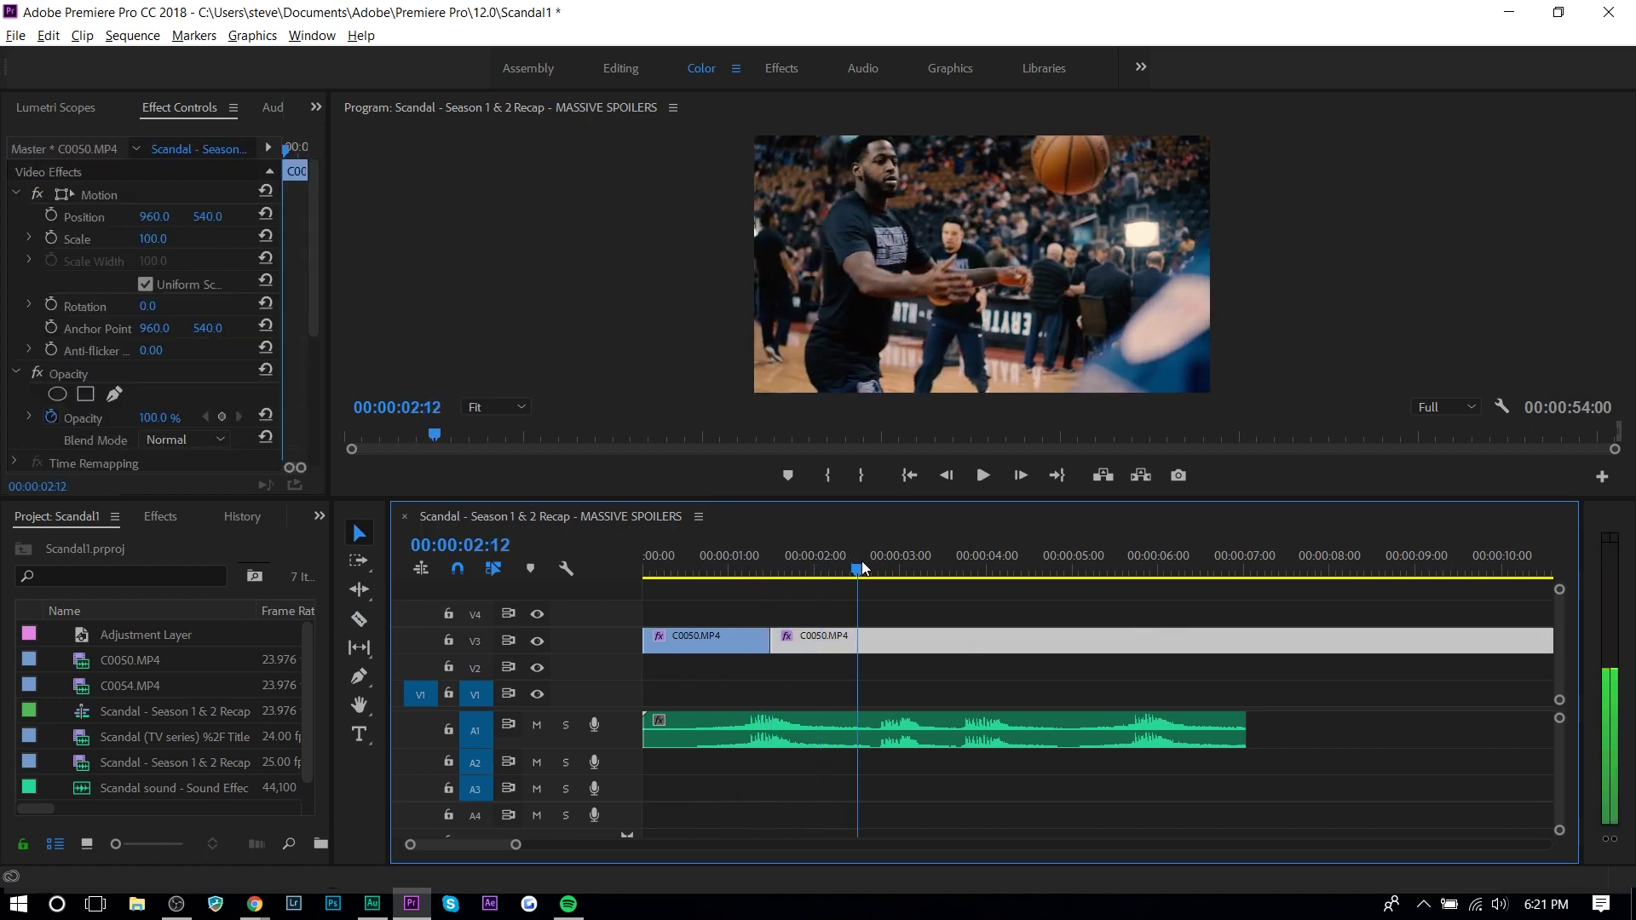
pyautogui.click(1110, 568)
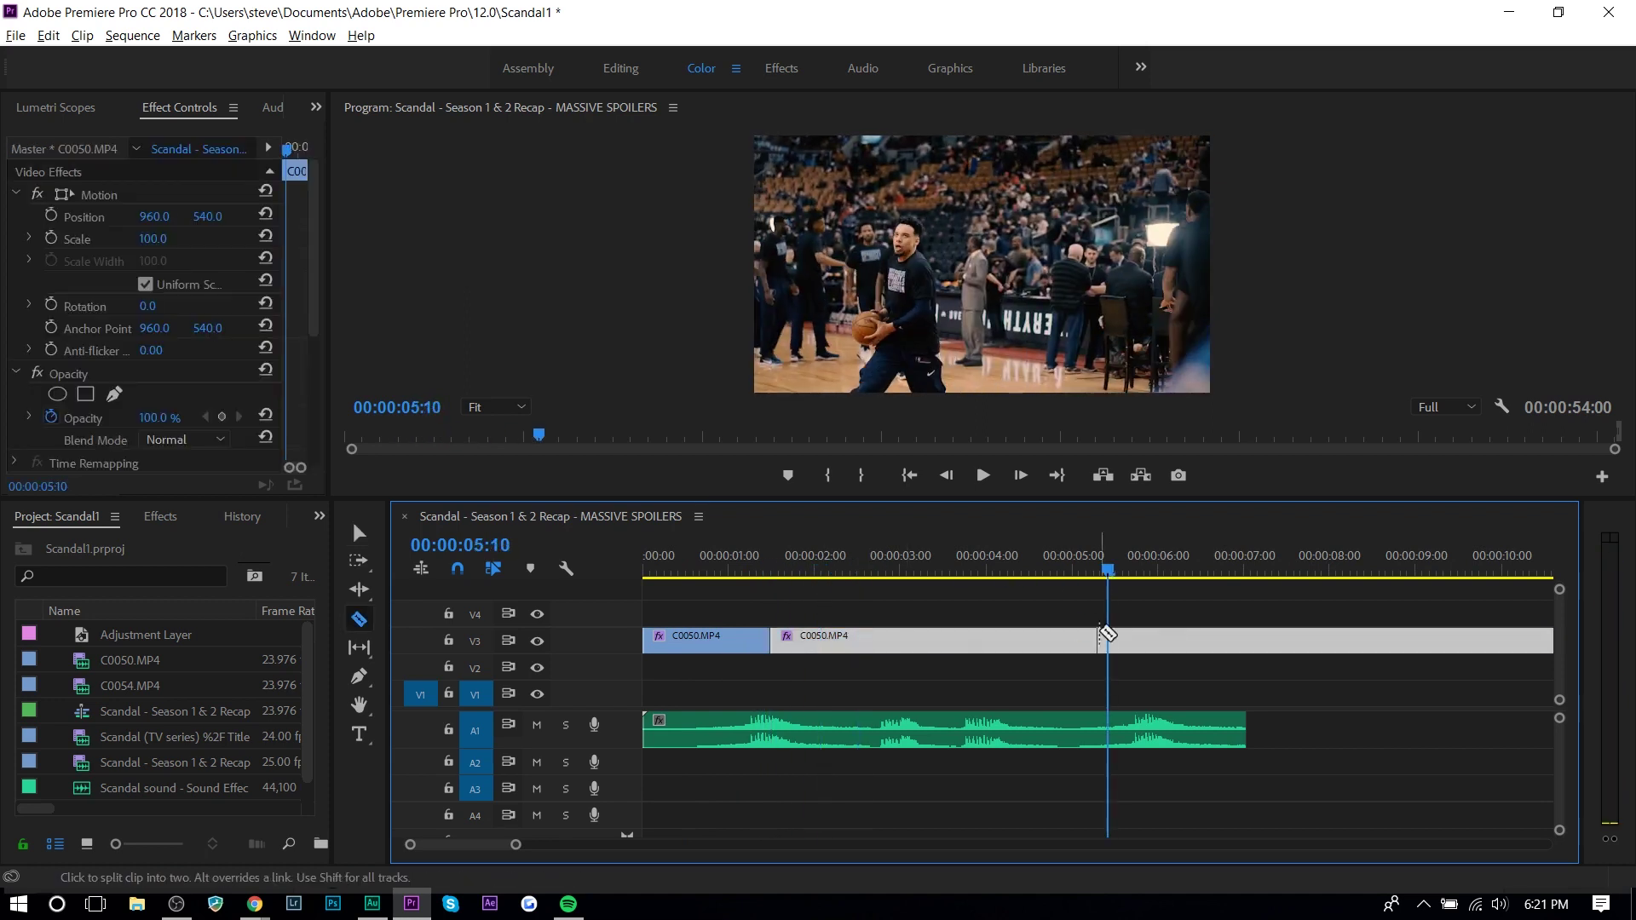
pyautogui.hotkey('ctrl', 'k')
pyautogui.click(965, 645)
pyautogui.press('Delete')
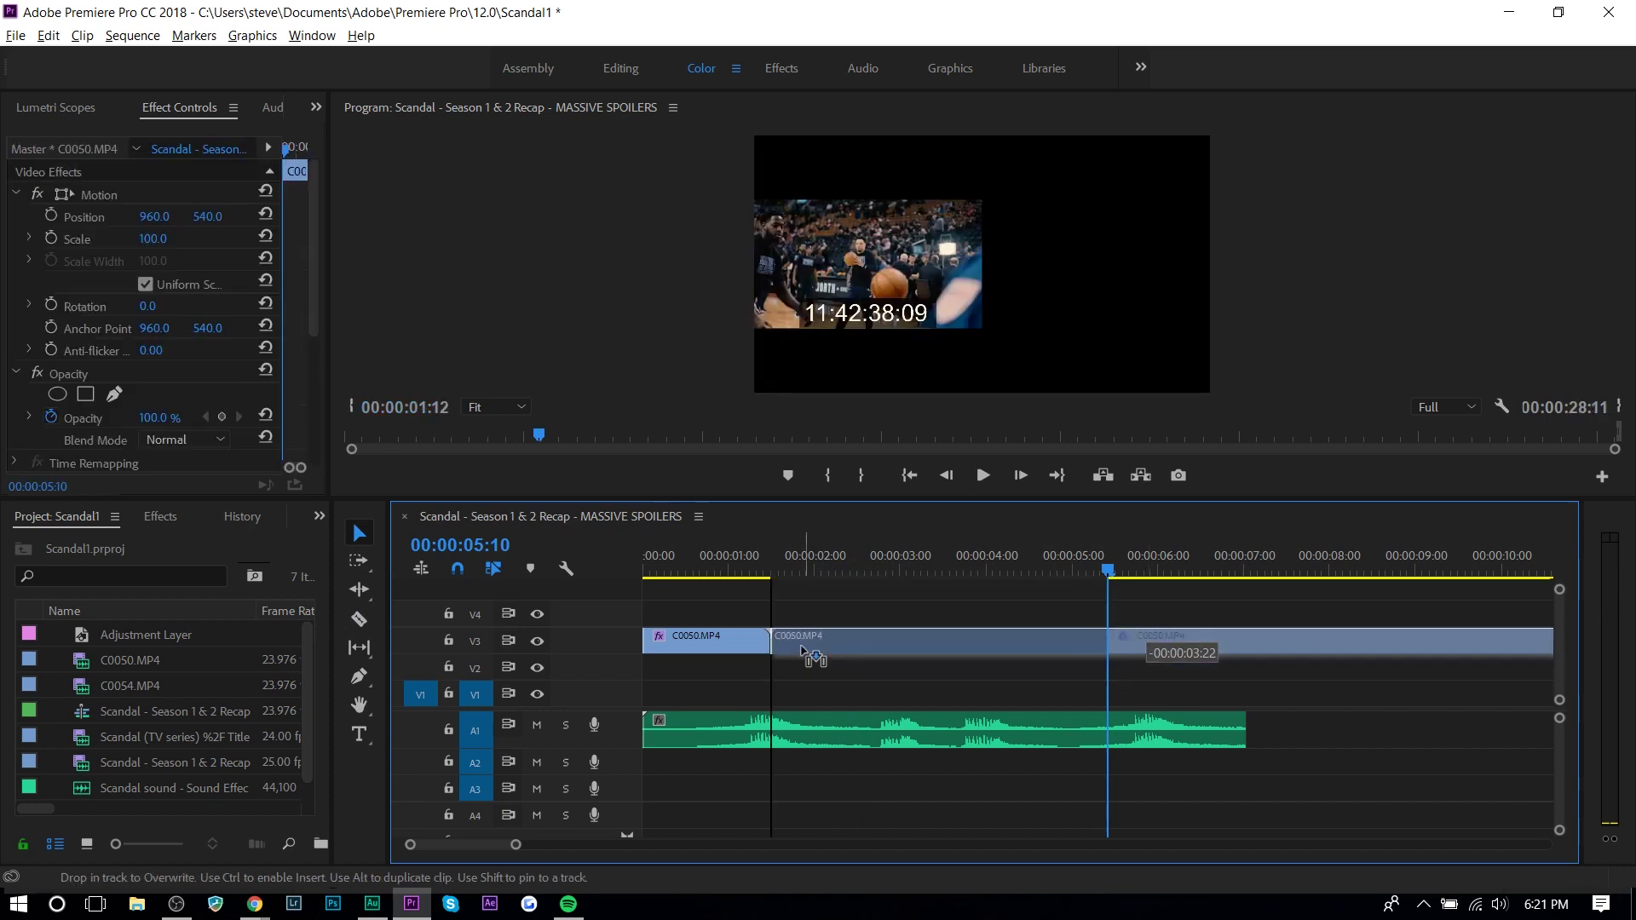
pyautogui.moveTo(1125, 640); pyautogui.dragTo(788, 640)
# Replay the edited cut and park the playhead at 00:00:01:00.
pyautogui.click(712, 572)
pyautogui.press('space')
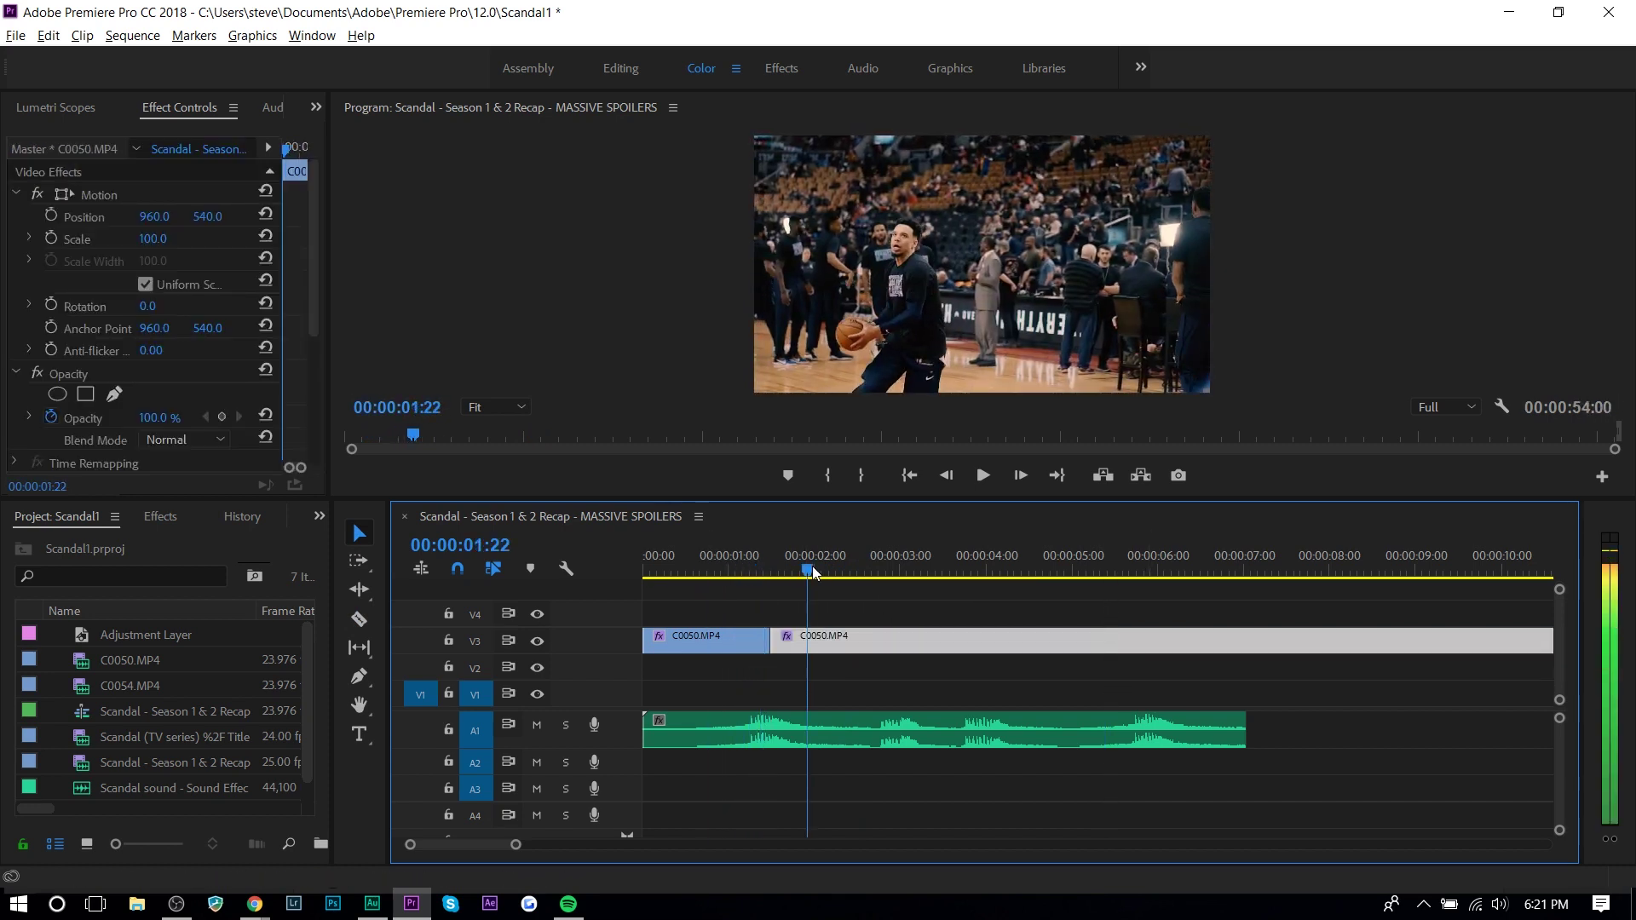
pyautogui.moveTo(813, 571); pyautogui.dragTo(733, 583)
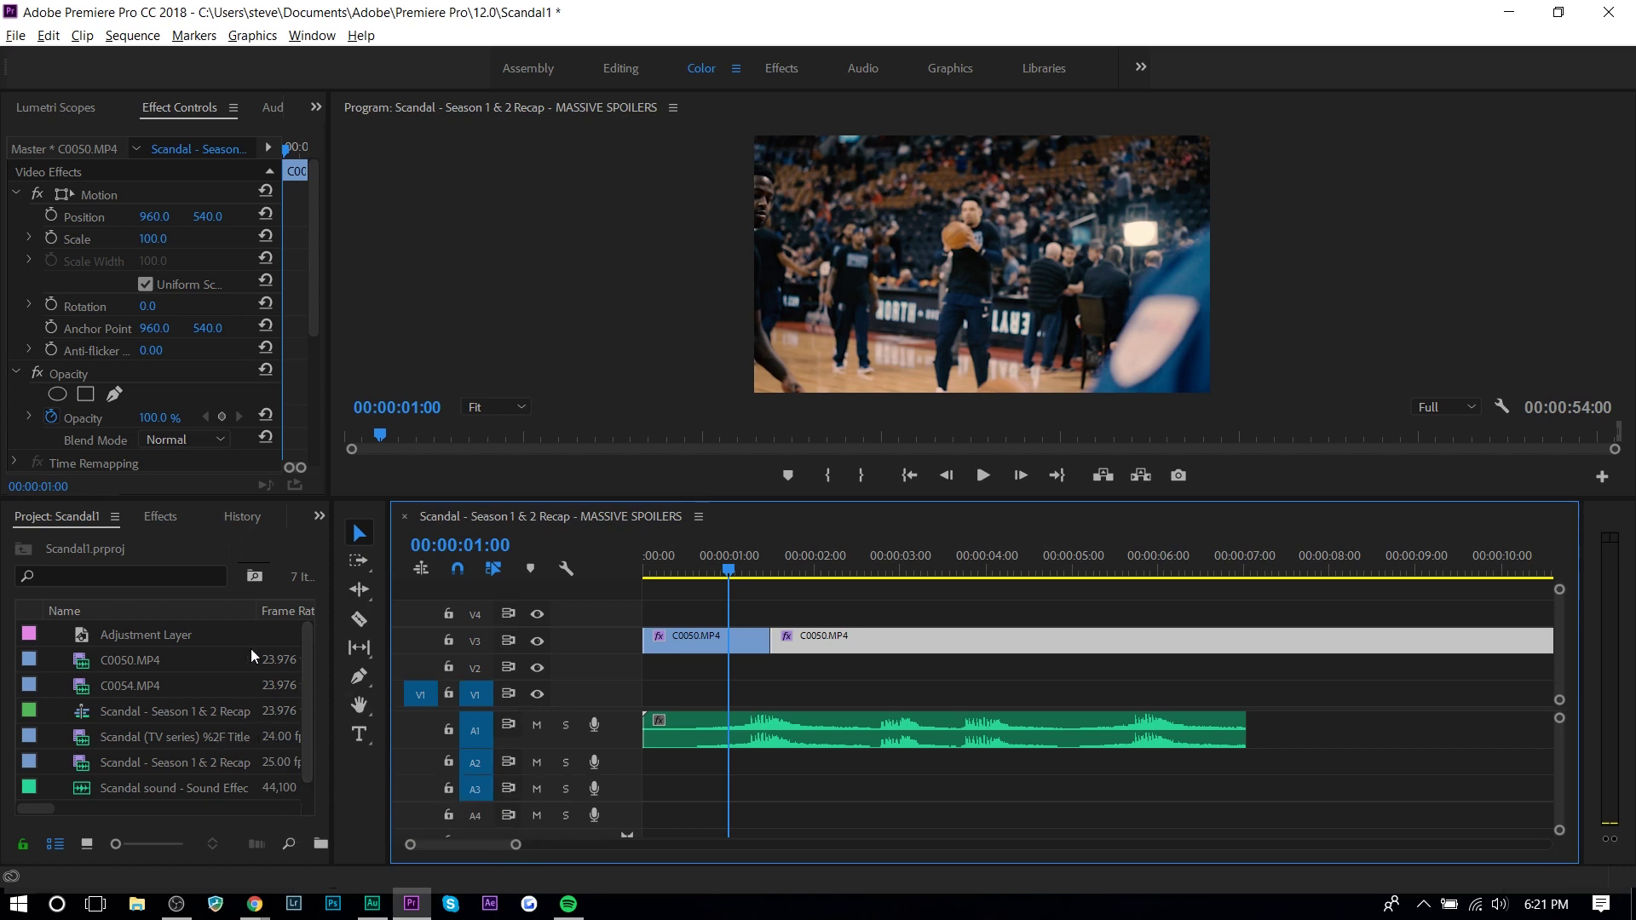
# Look in the Effects panel, then return to and widen the Project panel.
pyautogui.click(164, 518)
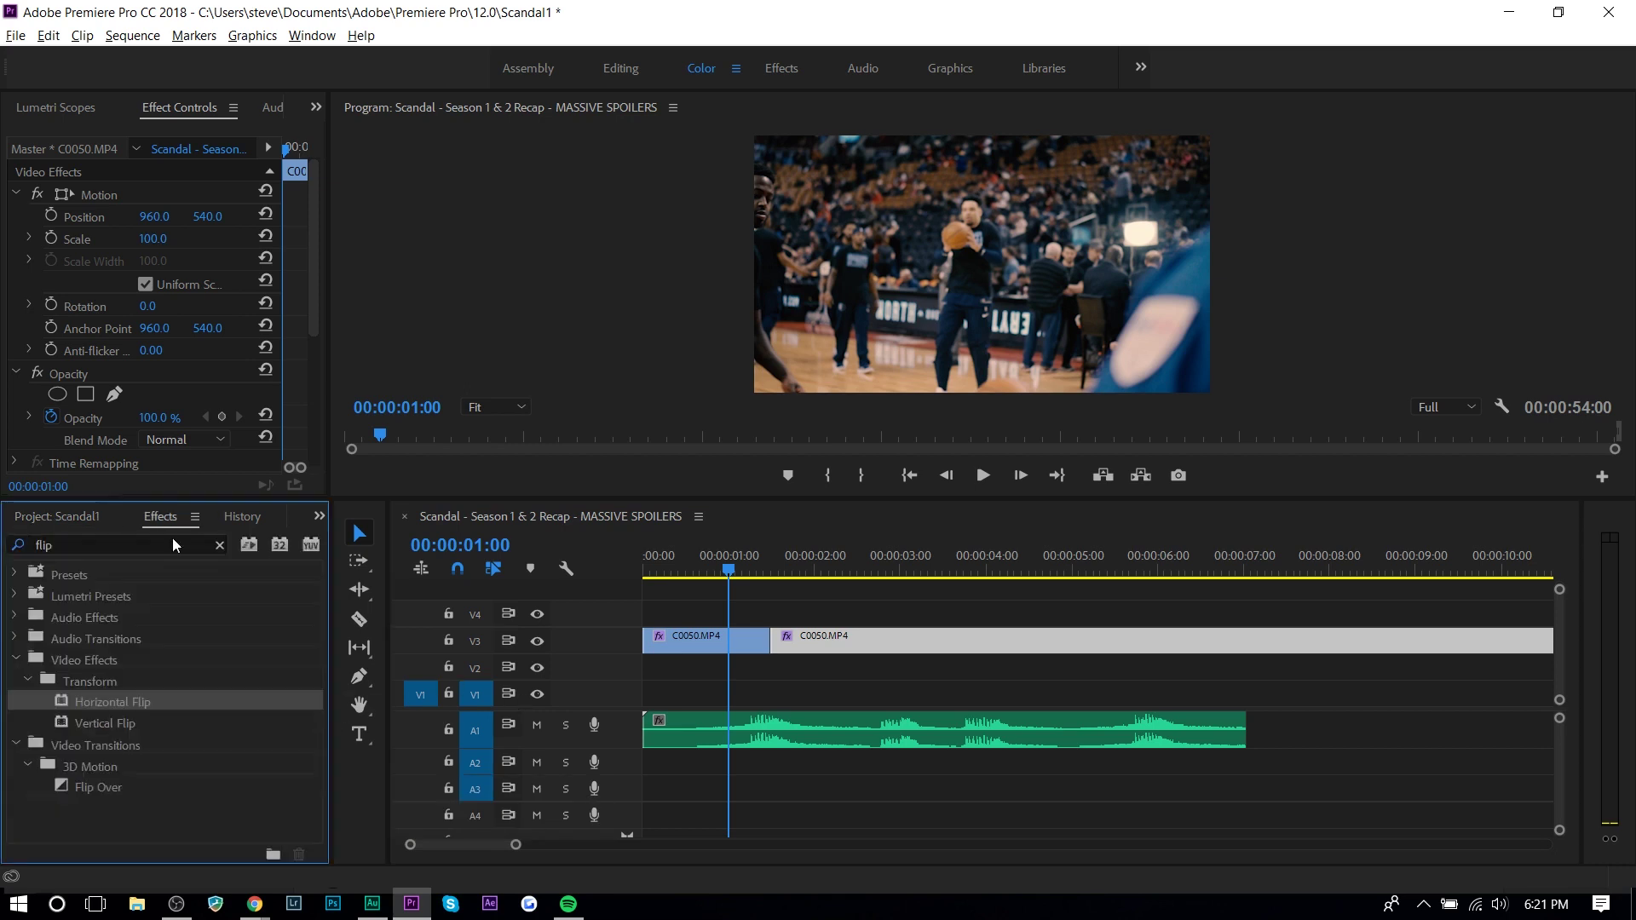
pyautogui.doubleClick(161, 546)
pyautogui.write('flash')
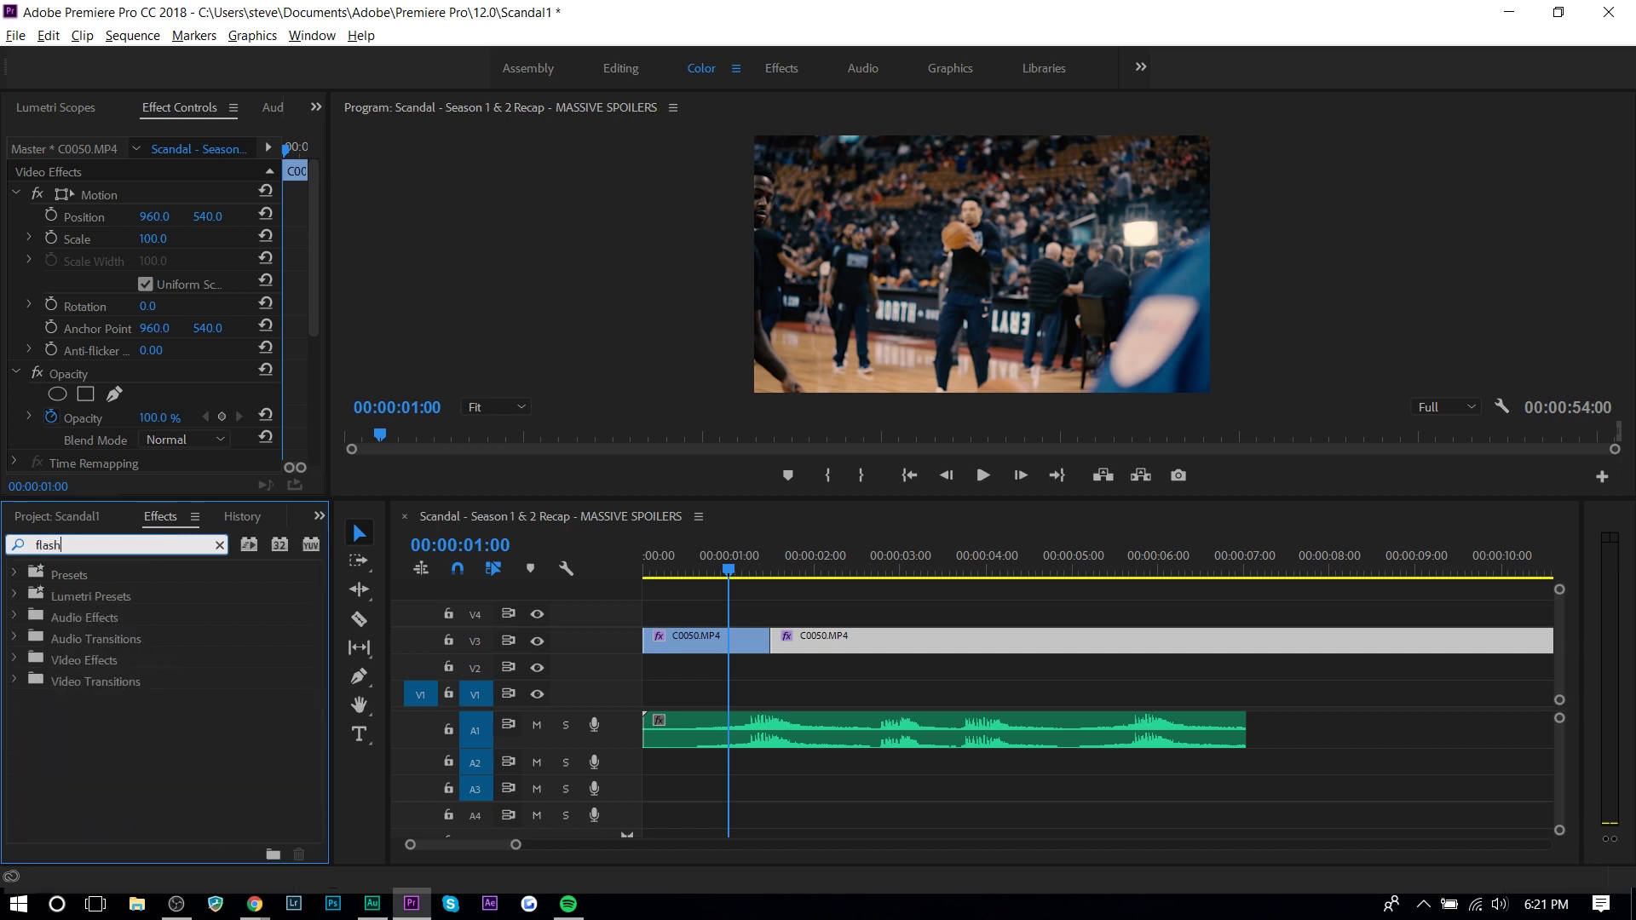
pyautogui.click(117, 522)
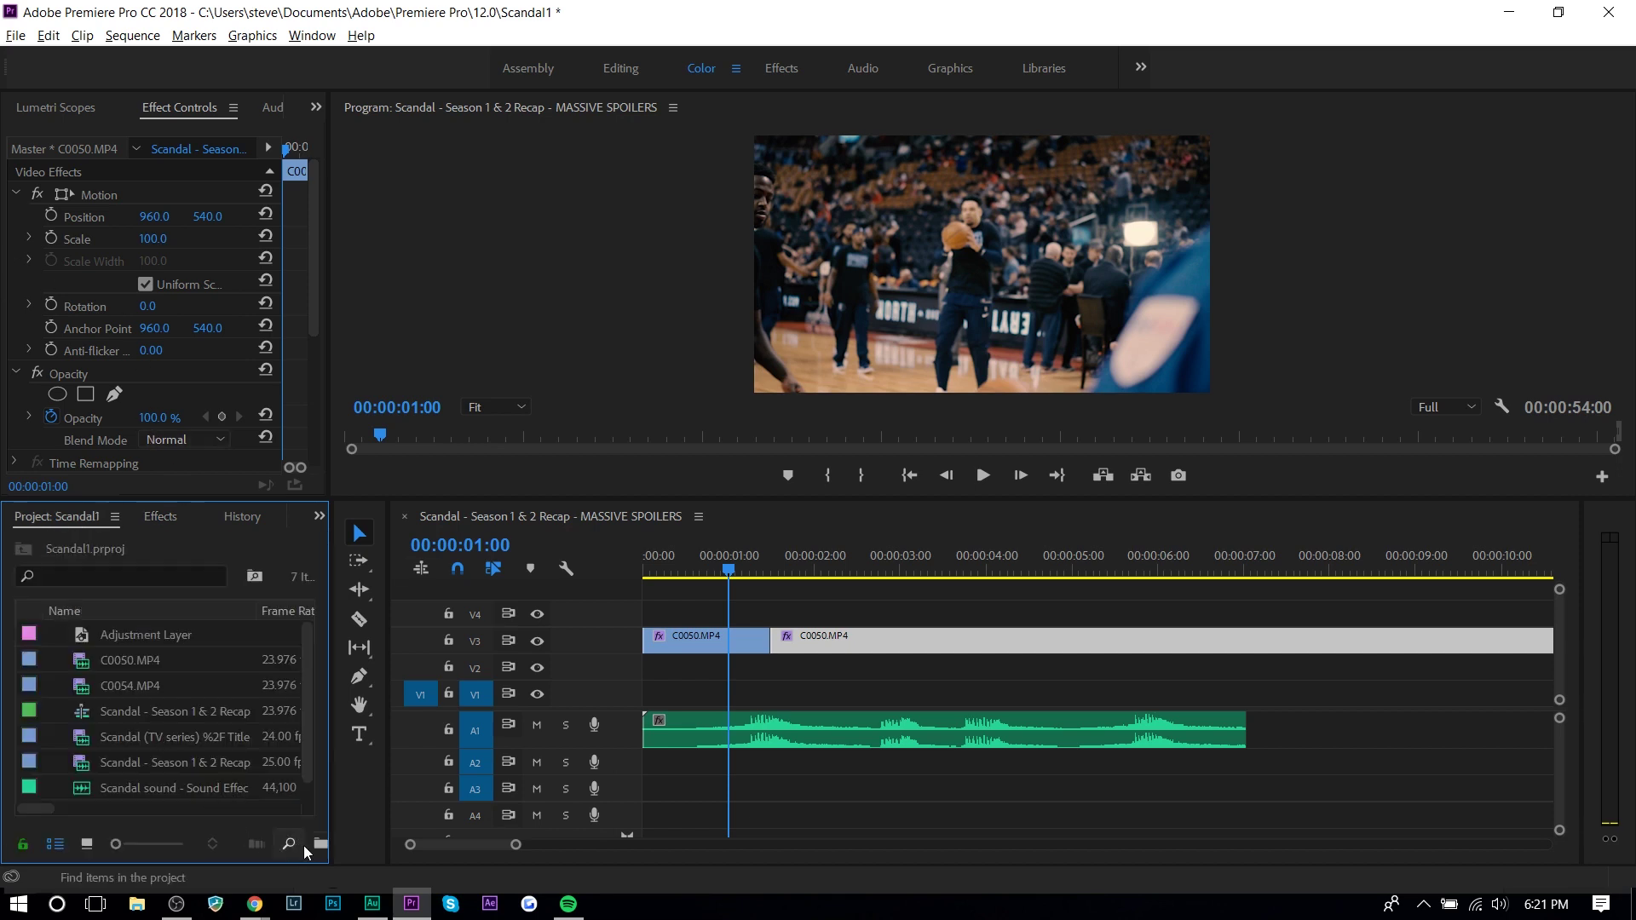
pyautogui.moveTo(328, 807); pyautogui.dragTo(399, 807)
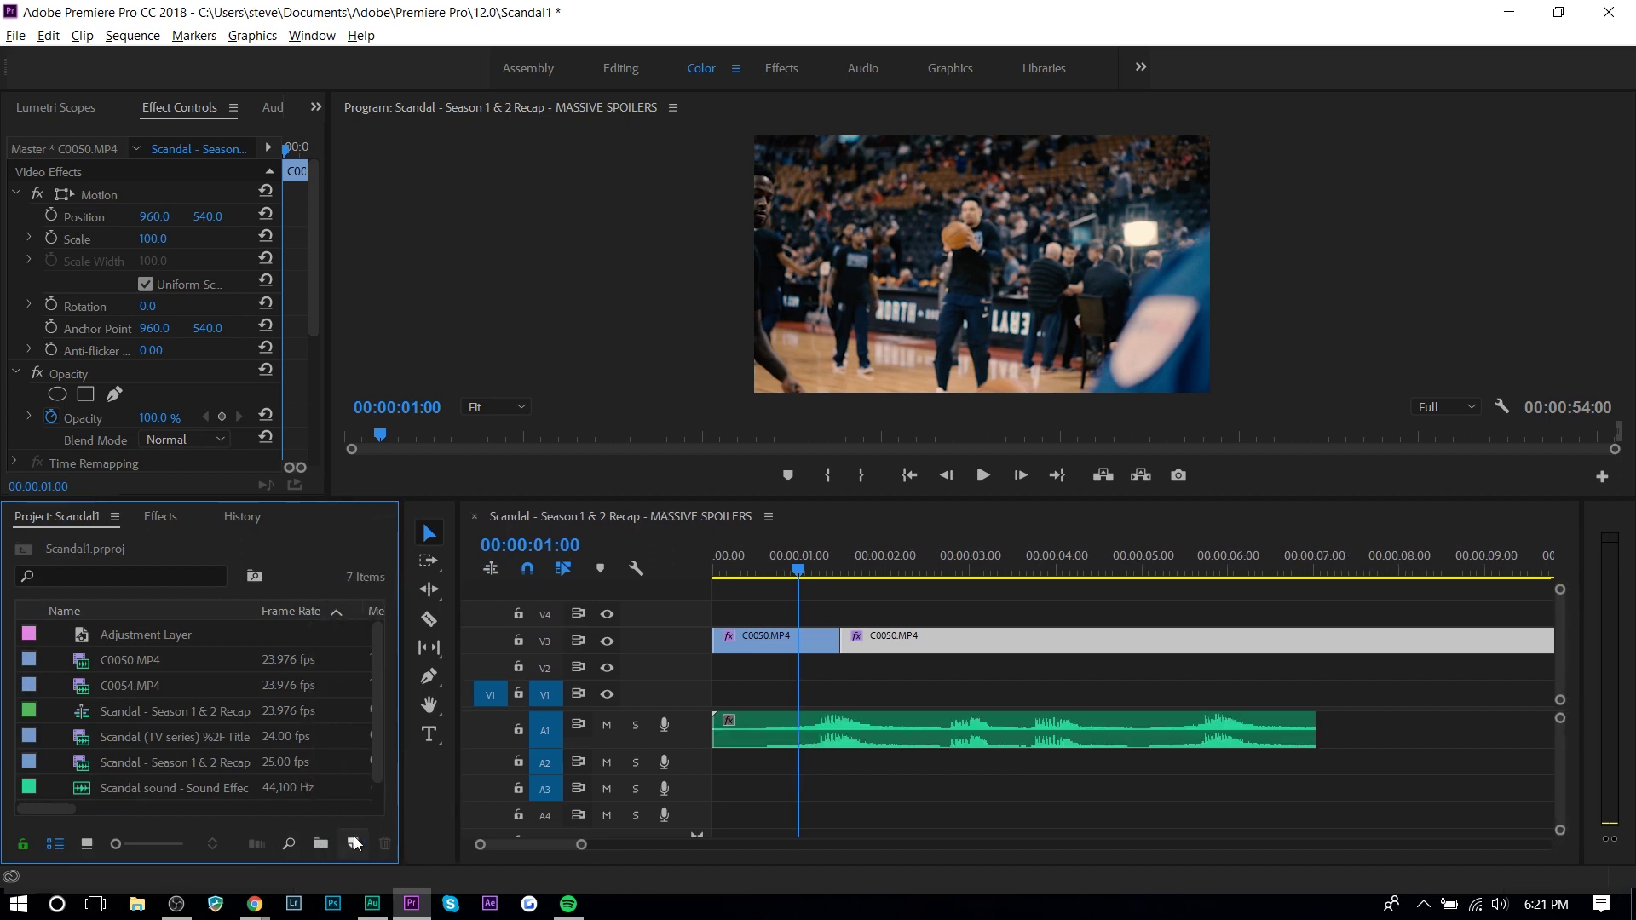
# Create a white (FFFFFF) Color Matte and place it on the track above the footage.
pyautogui.click(353, 844)
pyautogui.click(405, 753)
pyautogui.press('Return')
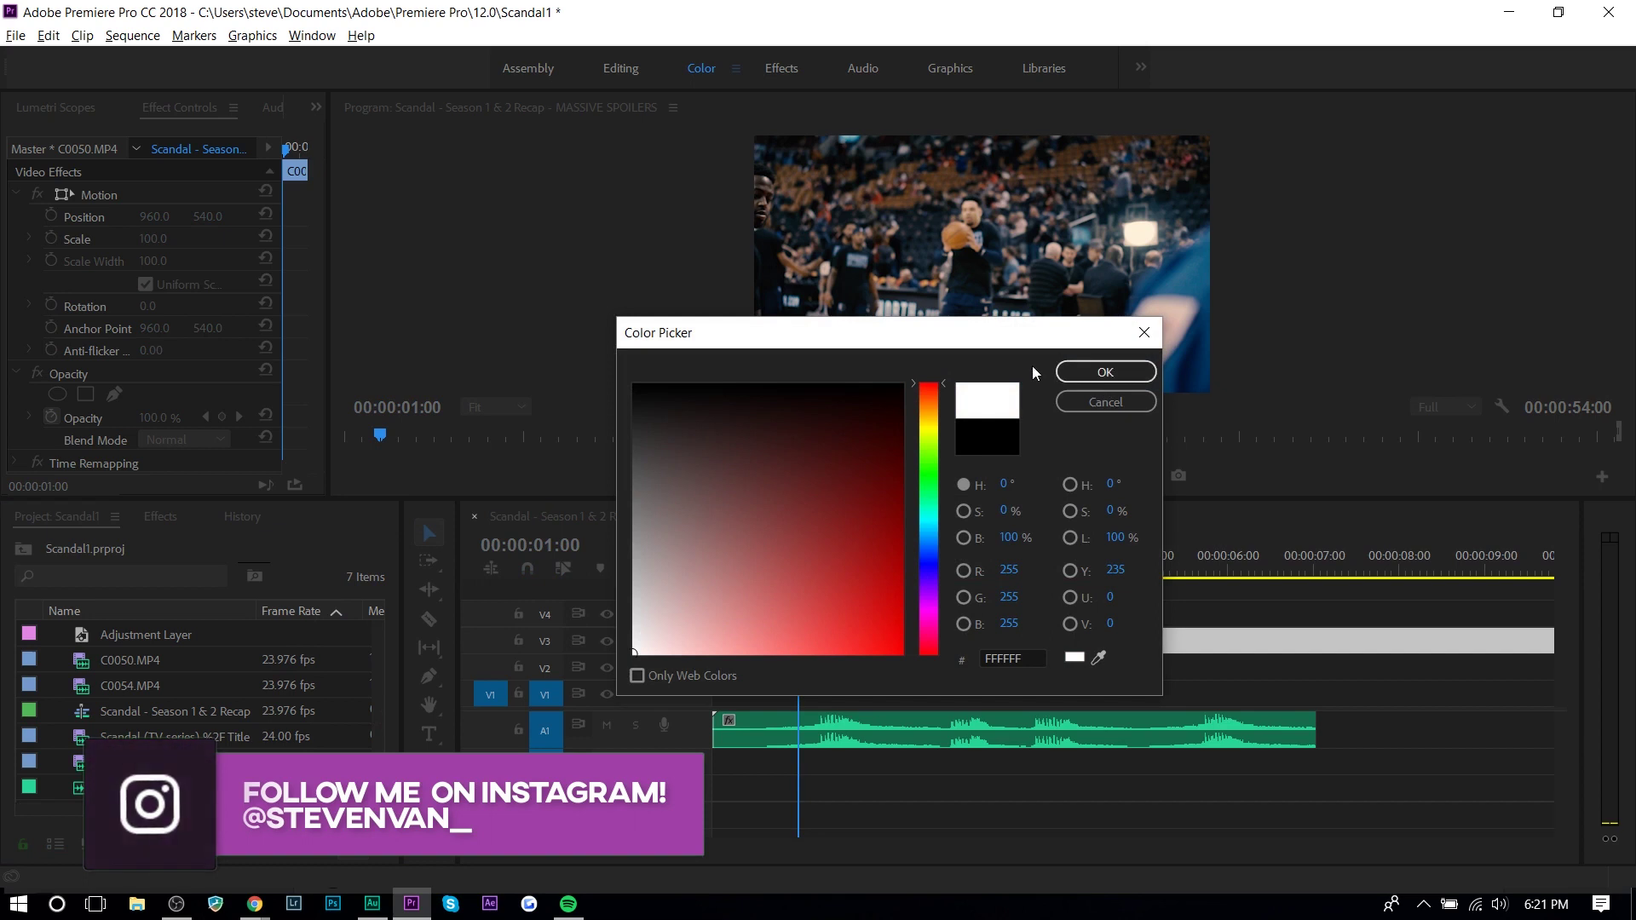
pyautogui.click(1105, 371)
pyautogui.click(793, 495)
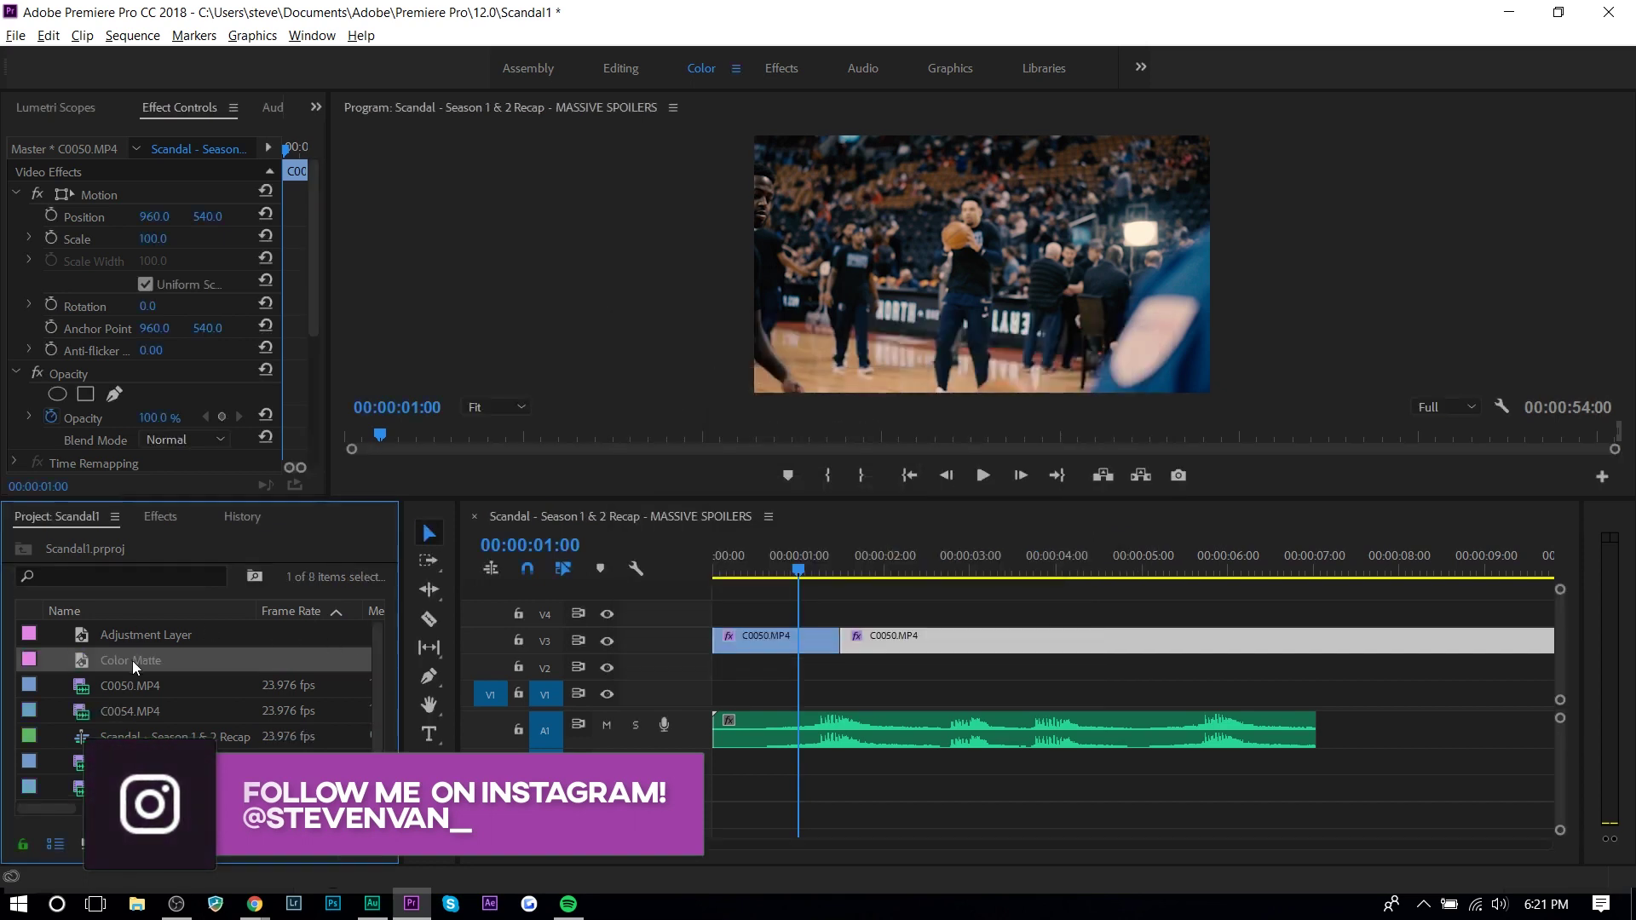
pyautogui.moveTo(132, 661)
pyautogui.mouseDown()
pyautogui.moveTo(837, 633)
pyautogui.moveTo(843, 611)
pyautogui.mouseUp()
pyautogui.scroll(3, 818, 626)
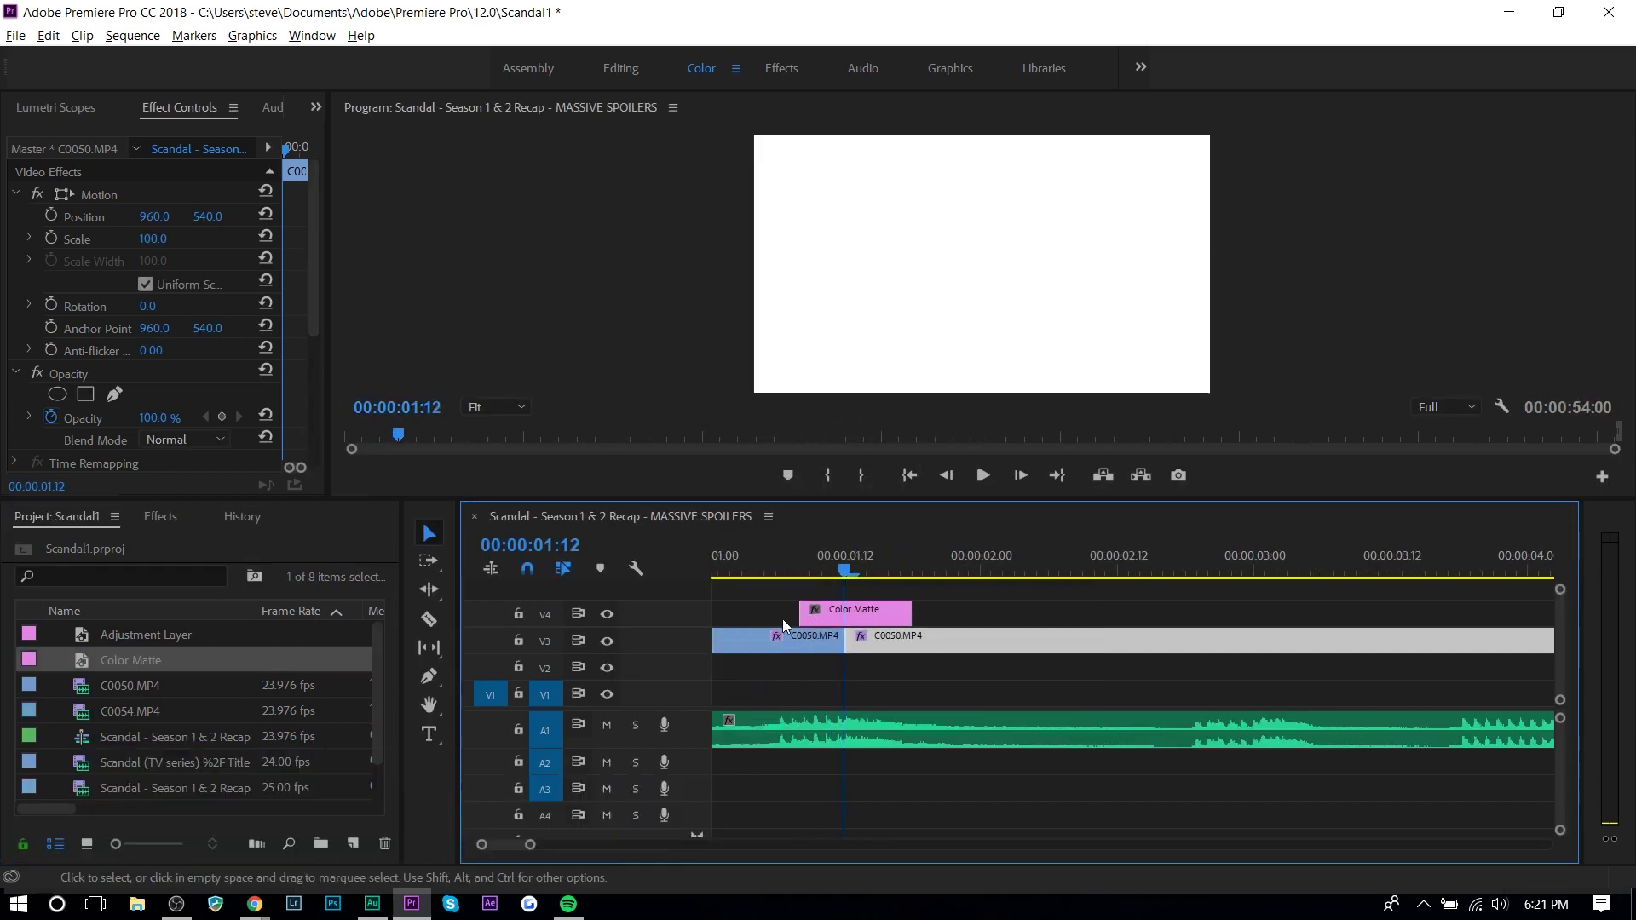
# Select the Color Matte and give it a 0% opacity keyframe at its start.
pyautogui.click(874, 612)
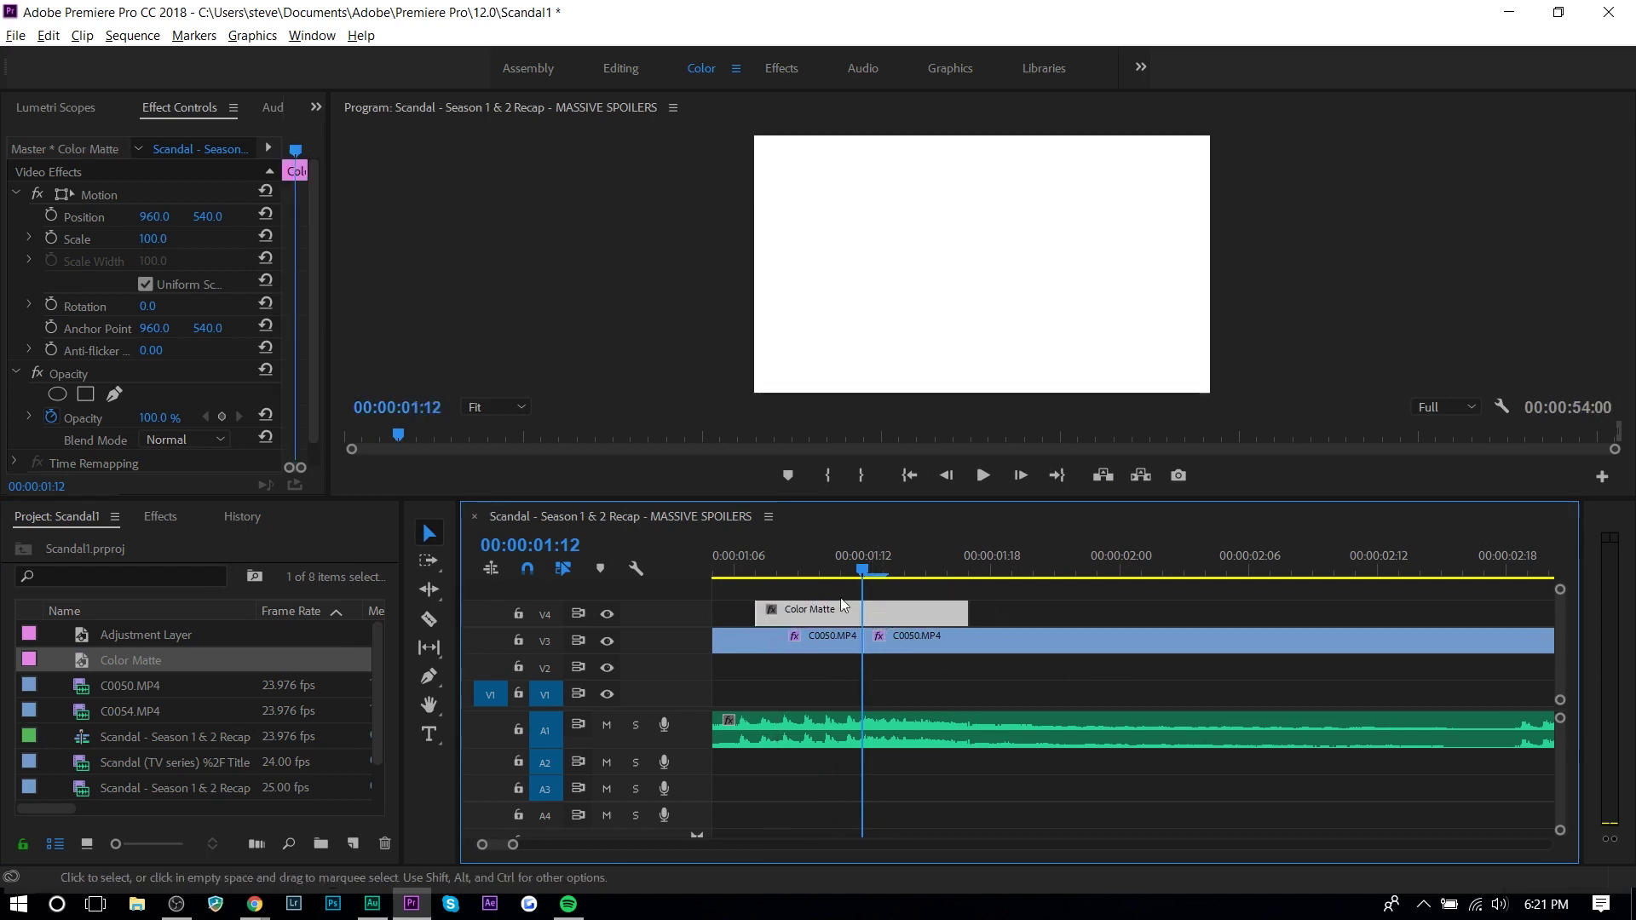
pyautogui.moveTo(330, 371); pyautogui.dragTo(639, 363)
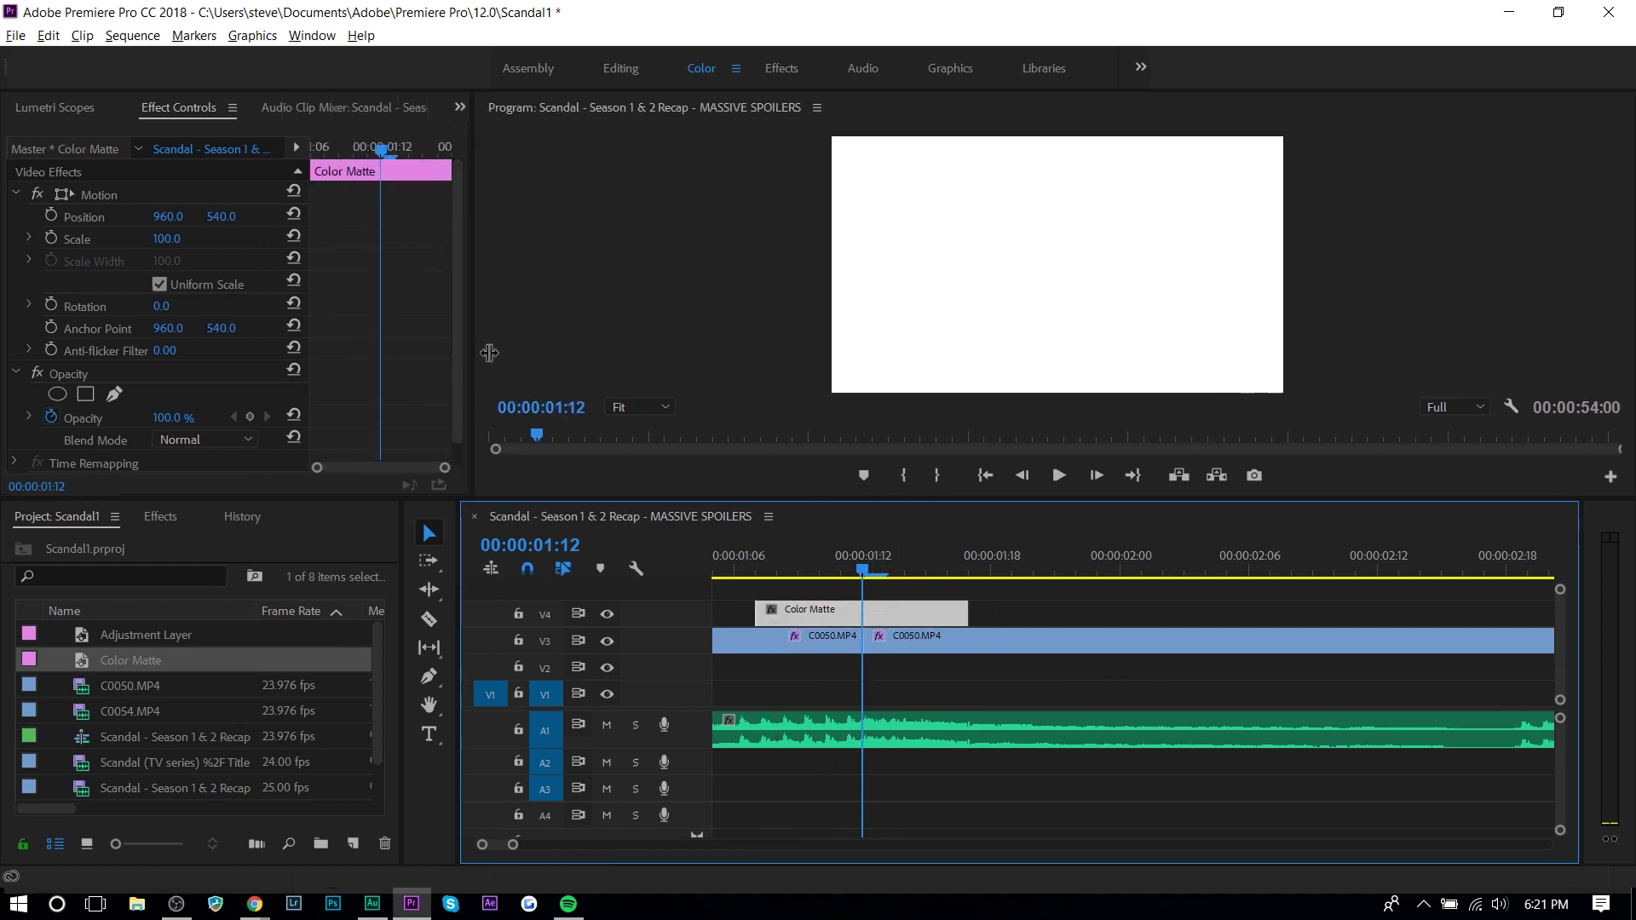
pyautogui.moveTo(422, 329); pyautogui.dragTo(281, 333)
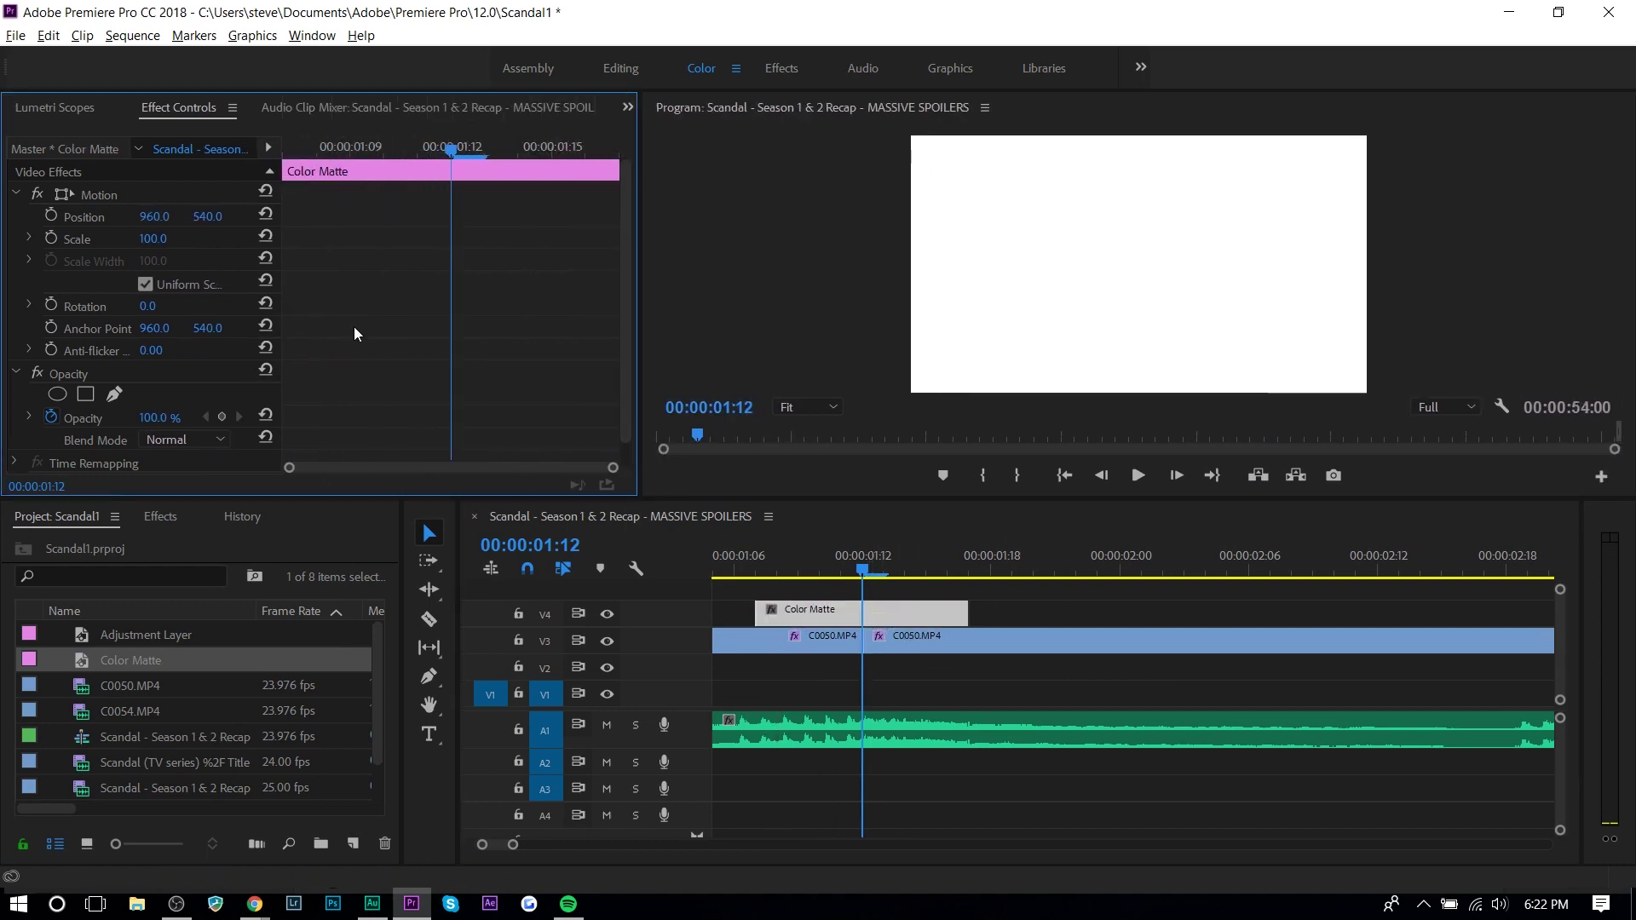
pyautogui.scroll(-1, 347, 440)
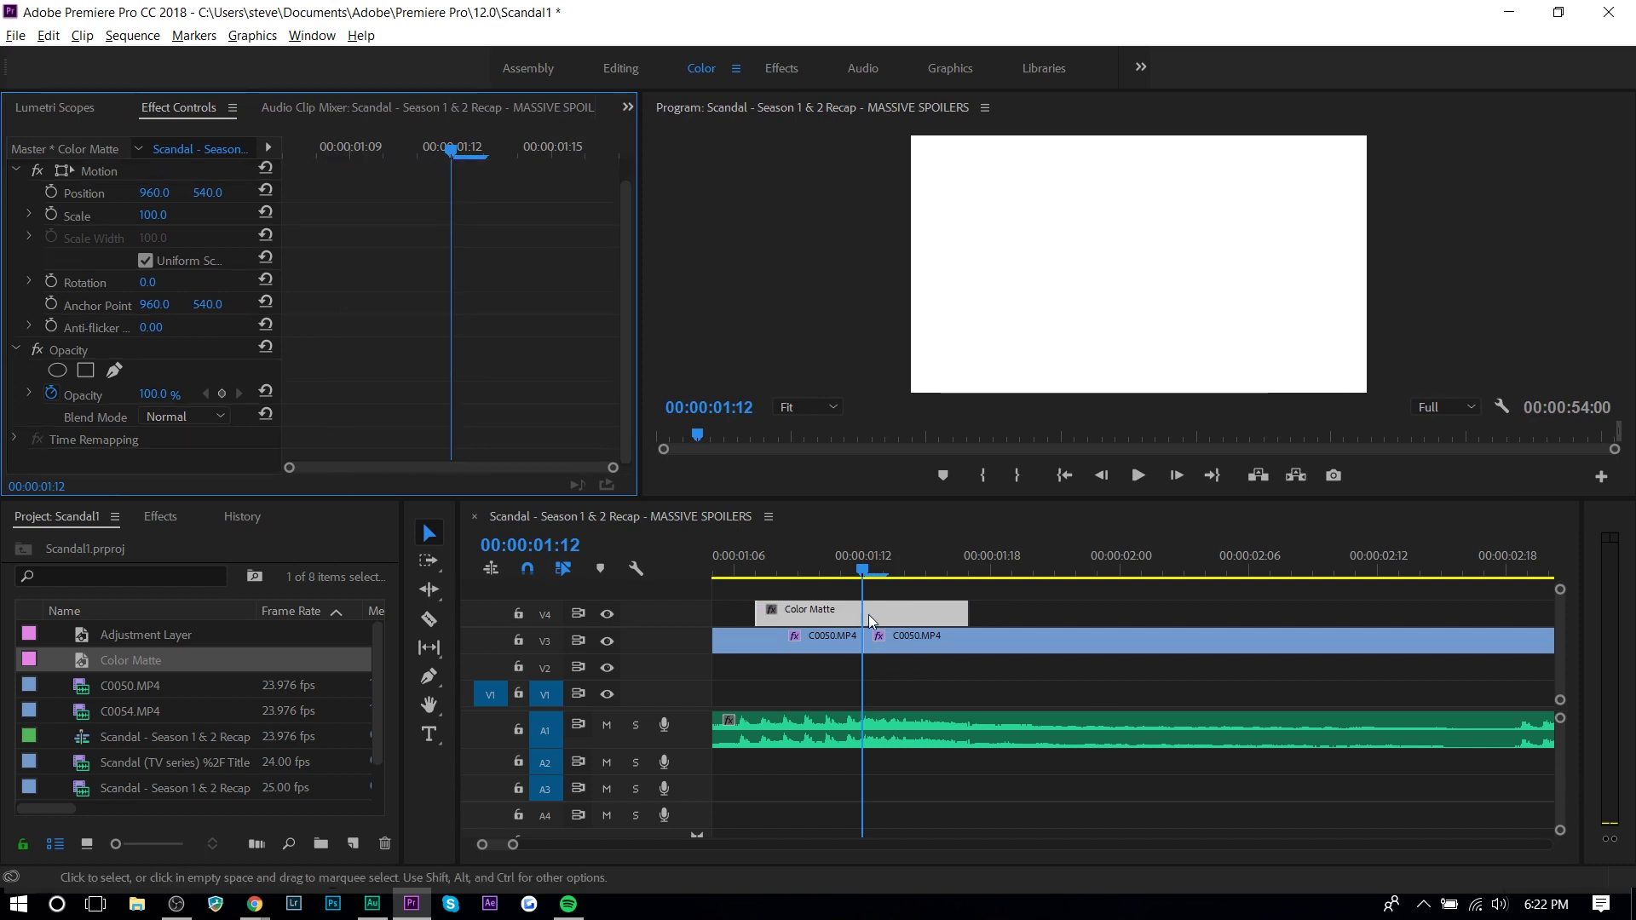
pyautogui.click(221, 391)
pyautogui.click(319, 150)
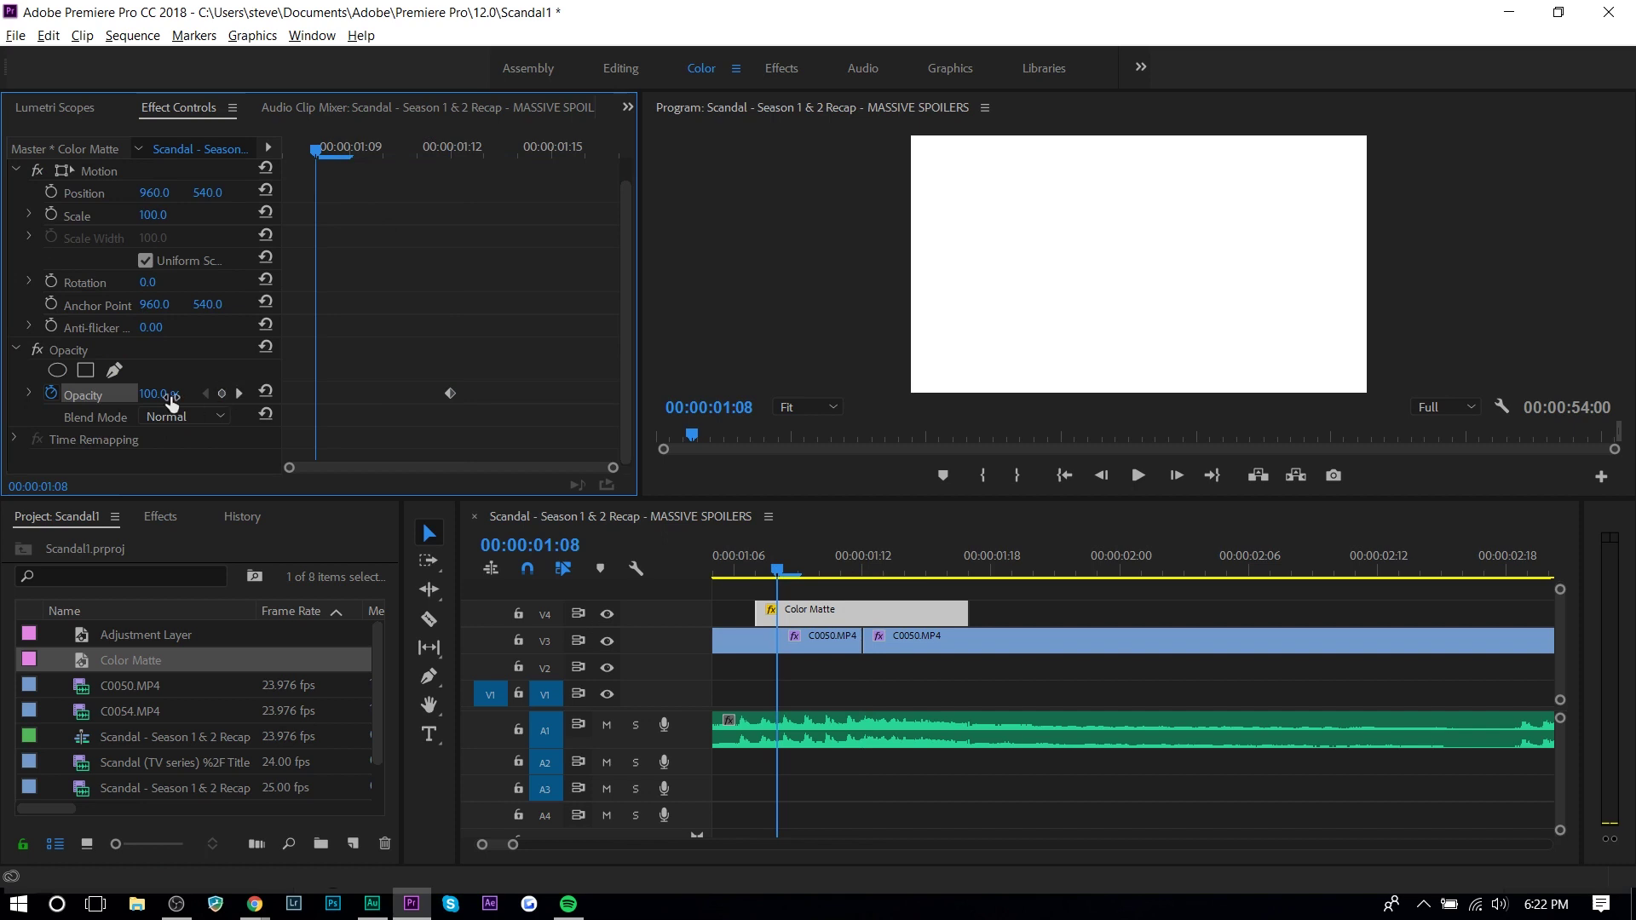
pyautogui.moveTo(171, 394); pyautogui.dragTo(144, 392)
pyautogui.press('Down')
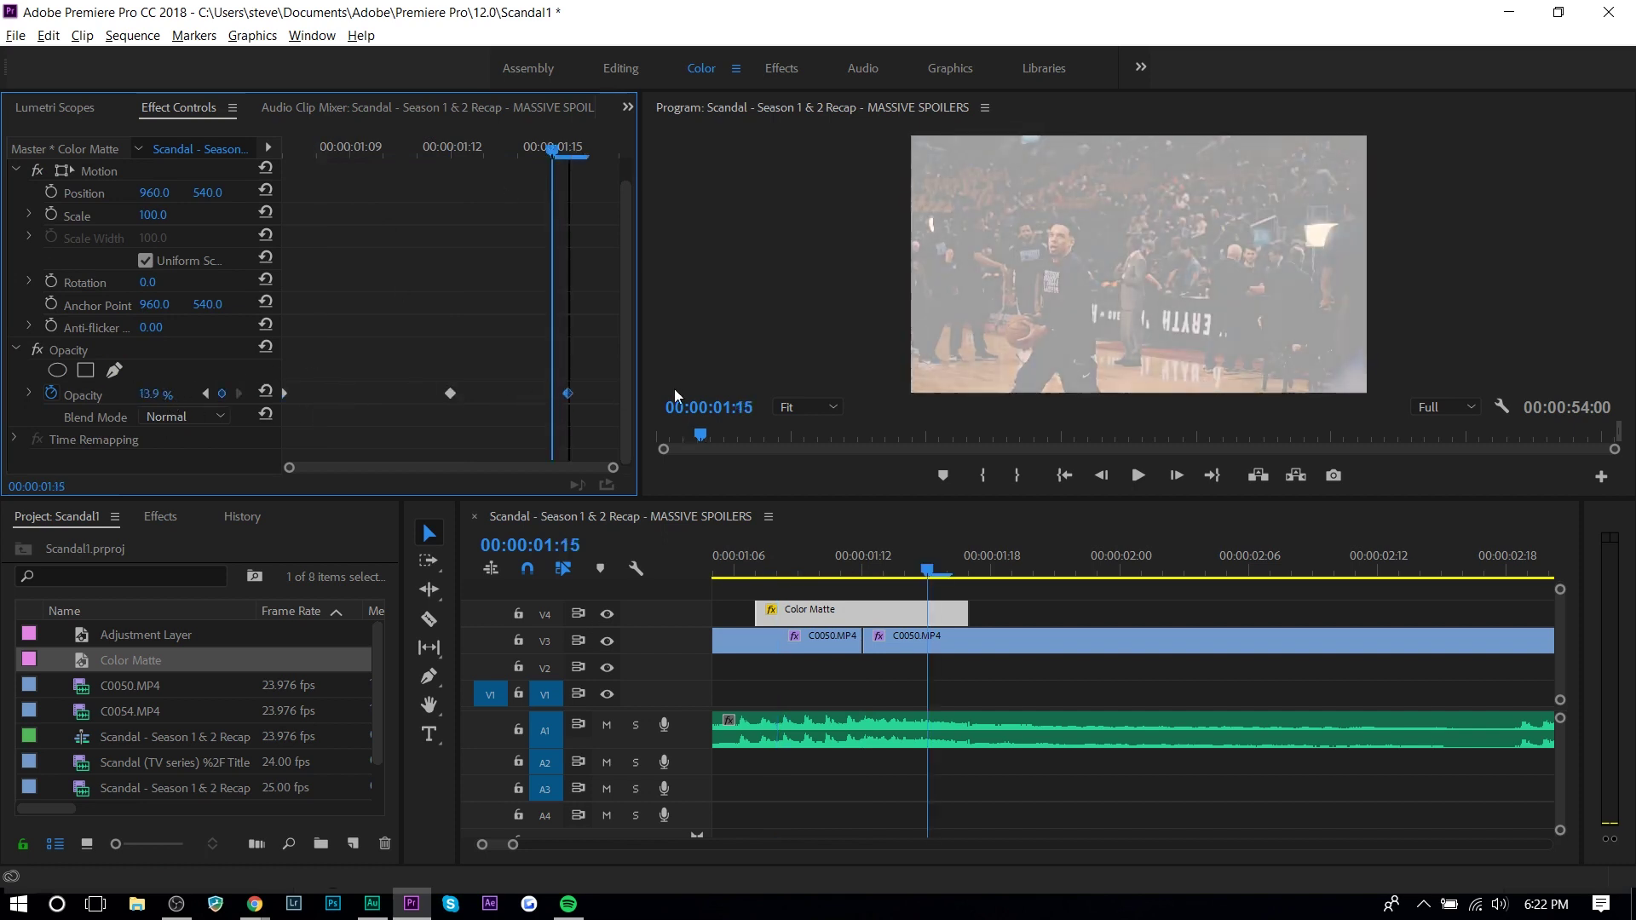
# Preview the flash and park the playhead around 01:08.
pyautogui.click(733, 564)
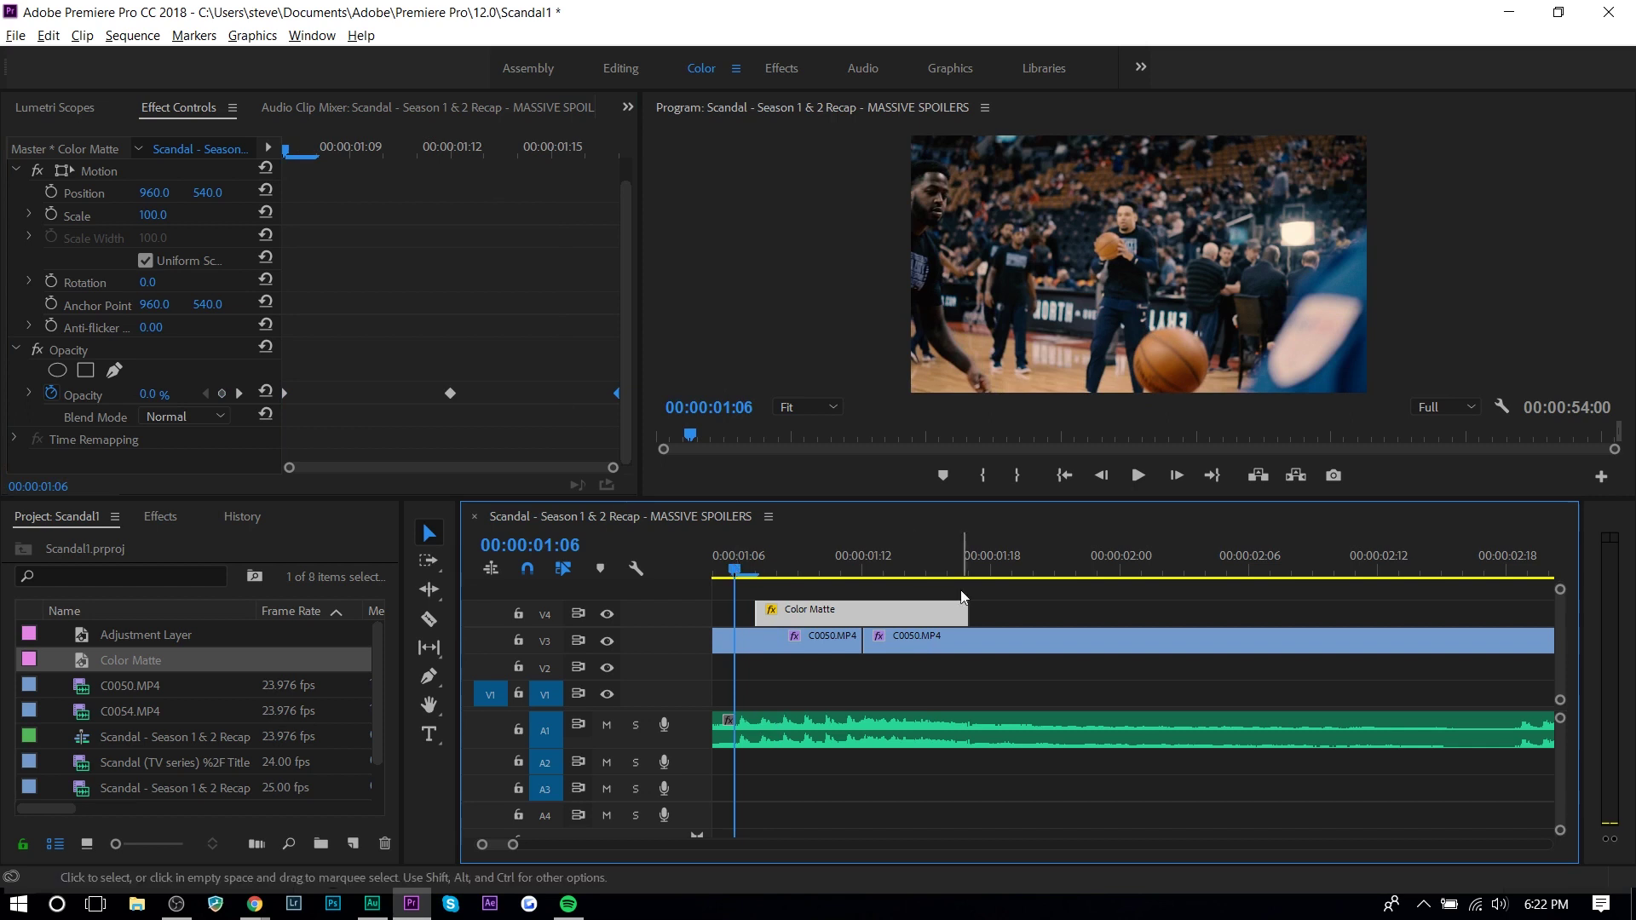
pyautogui.scroll(-2, 984, 674)
pyautogui.press('space')
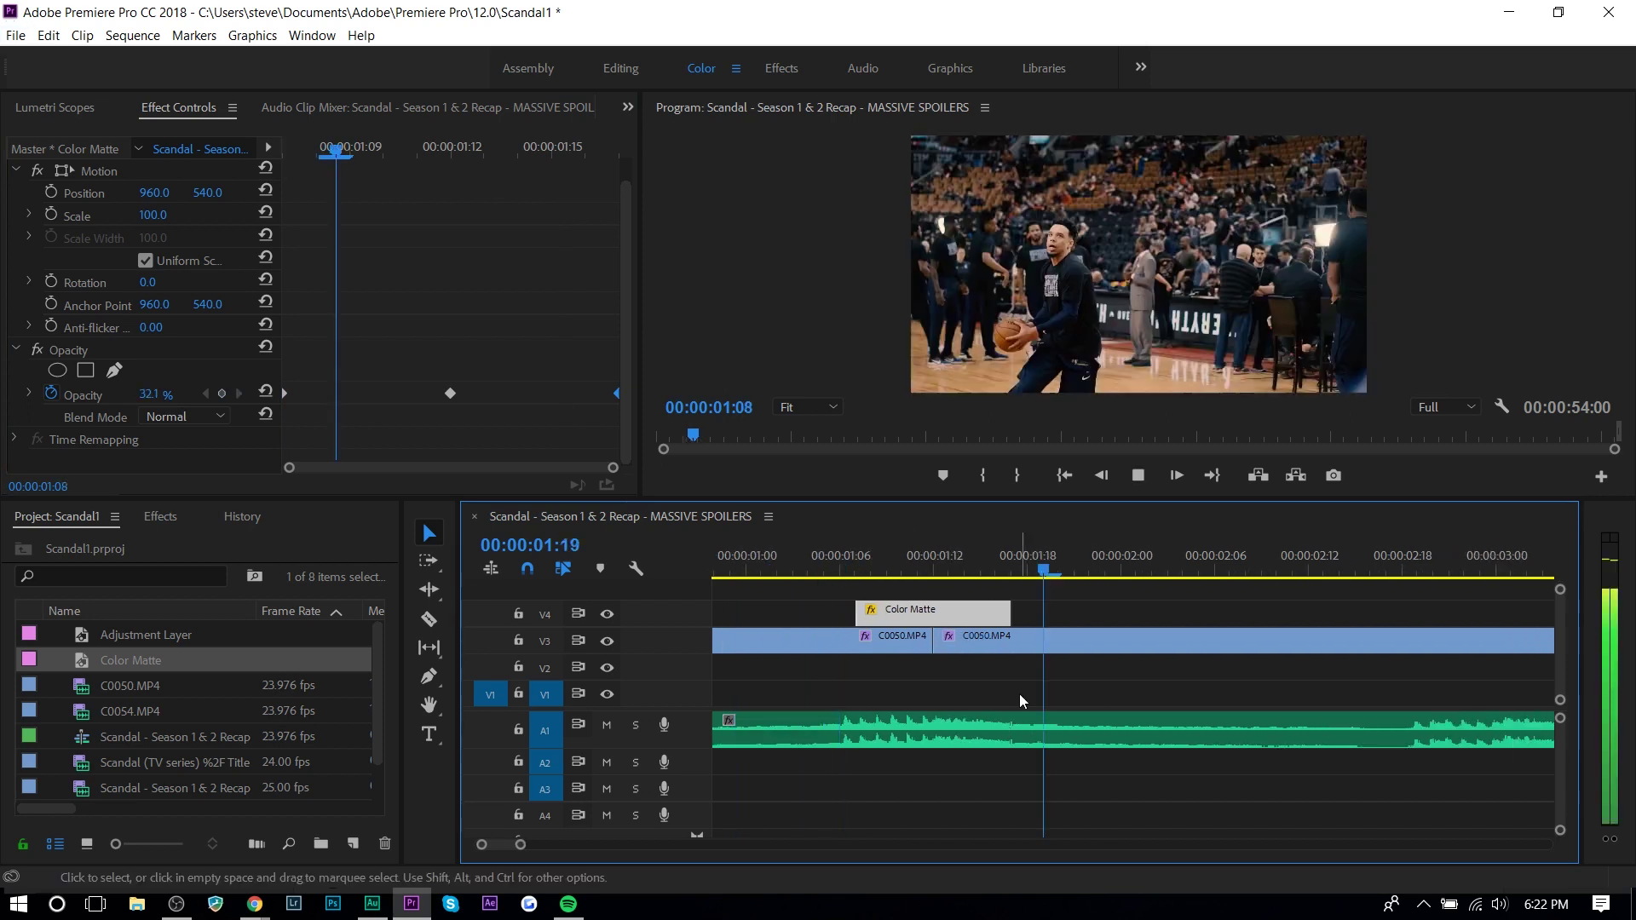
pyautogui.moveTo(830, 571)
pyautogui.mouseDown()
pyautogui.moveTo(1036, 575)
pyautogui.moveTo(887, 575)
pyautogui.mouseUp()
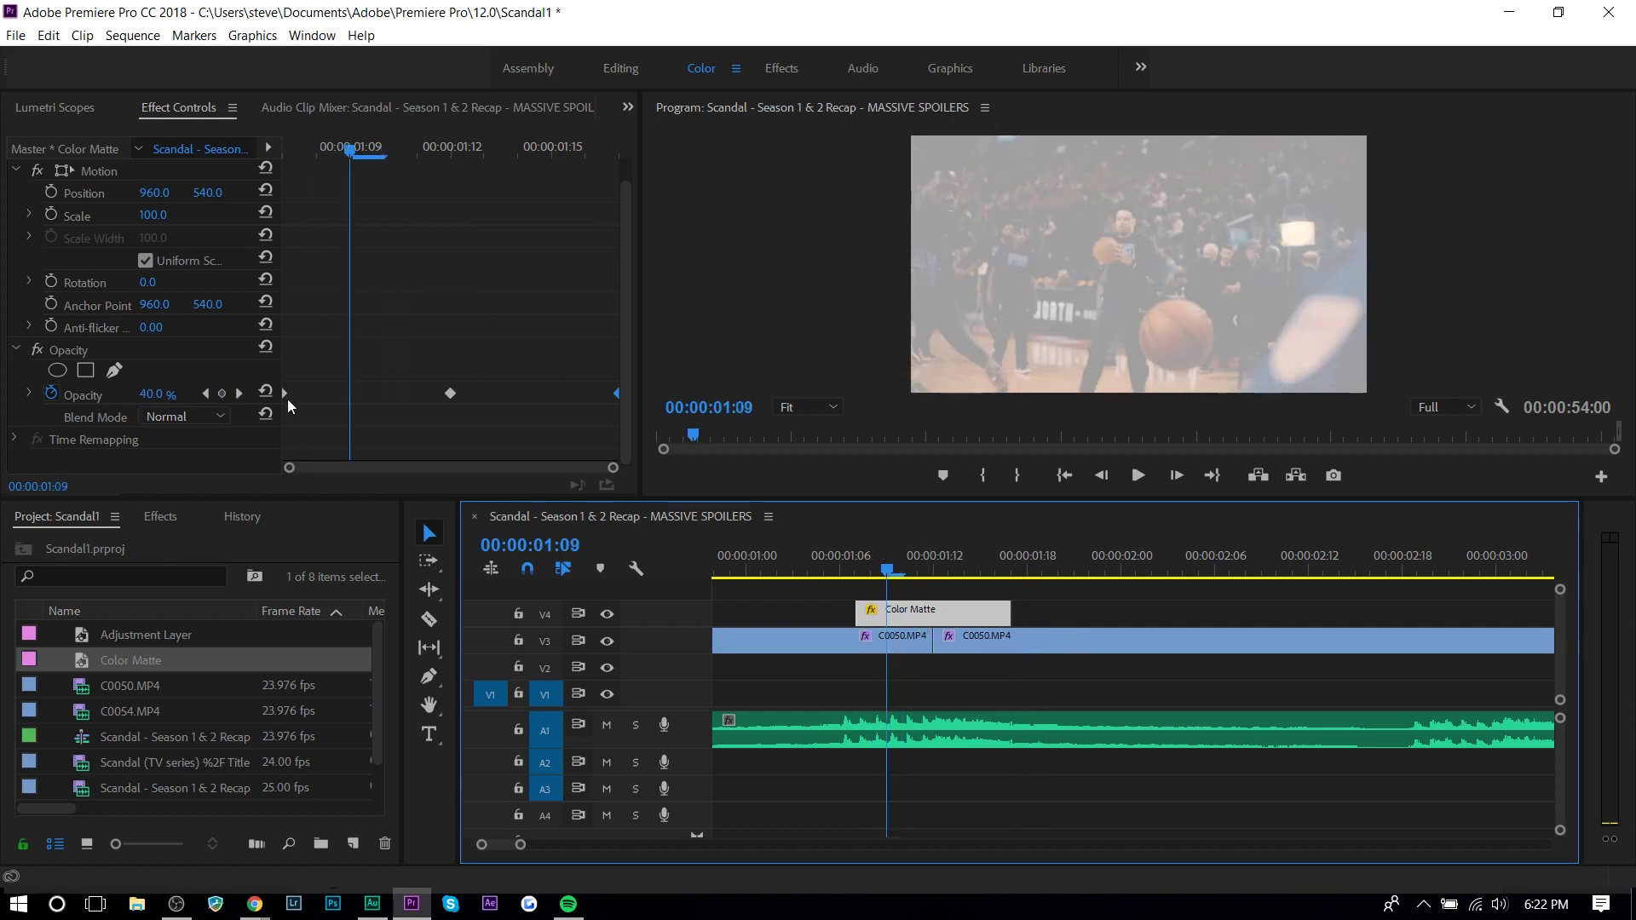
# Set 0% opacity keyframes at the flash start and end, then shorten the matte's end.
pyautogui.moveTo(290, 395); pyautogui.dragTo(344, 397)
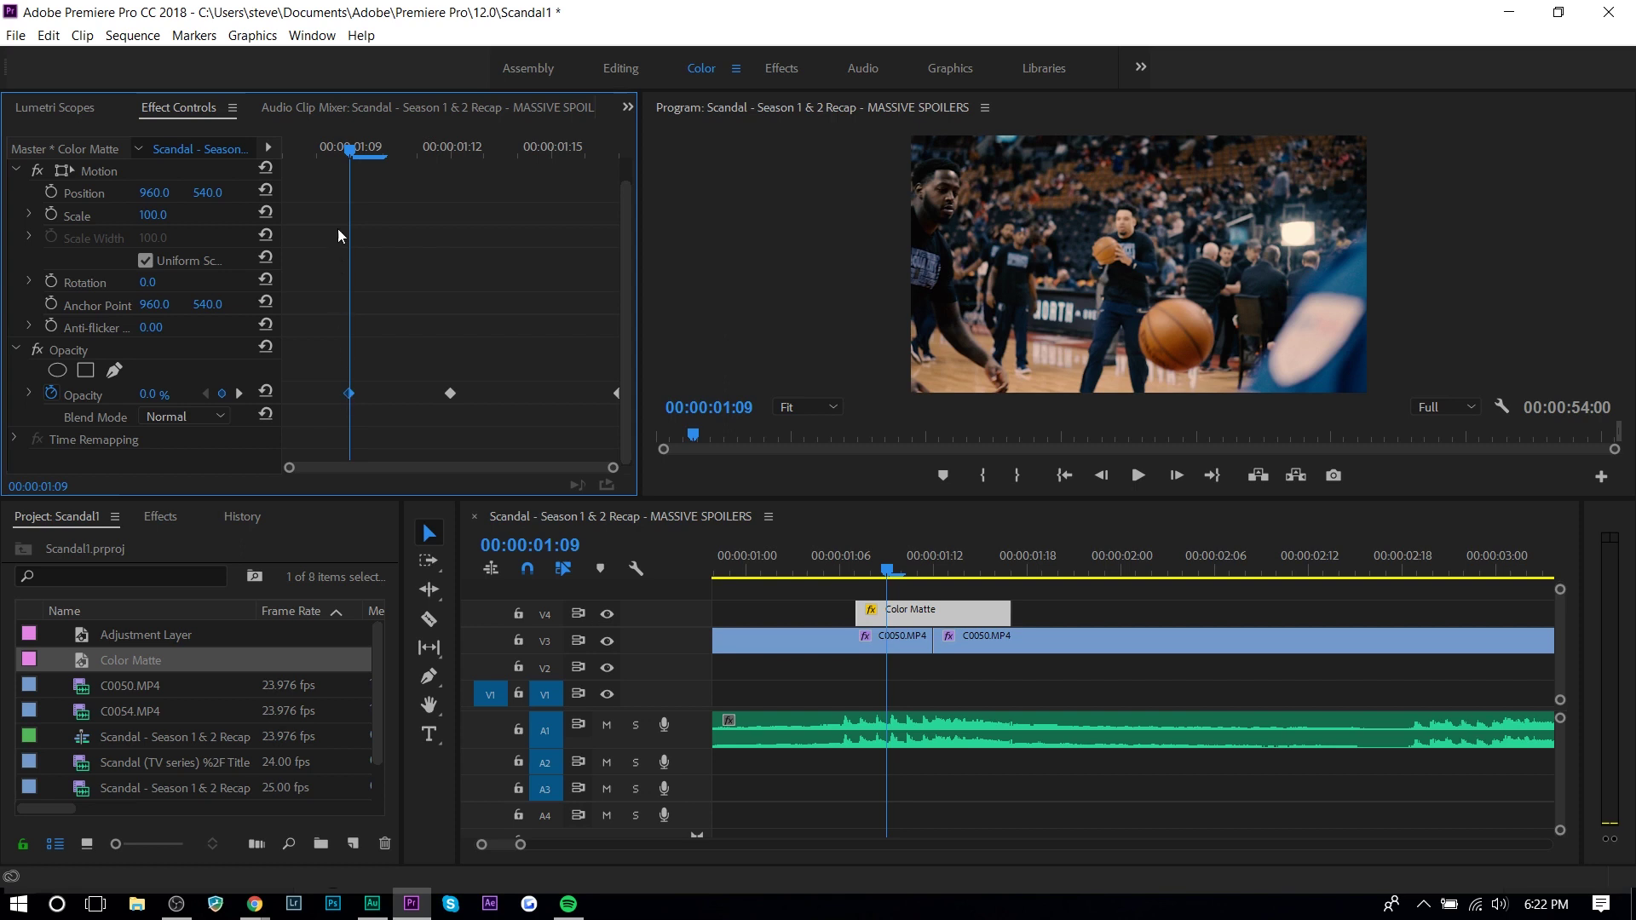
pyautogui.moveTo(369, 153); pyautogui.dragTo(551, 181)
pyautogui.click(551, 392)
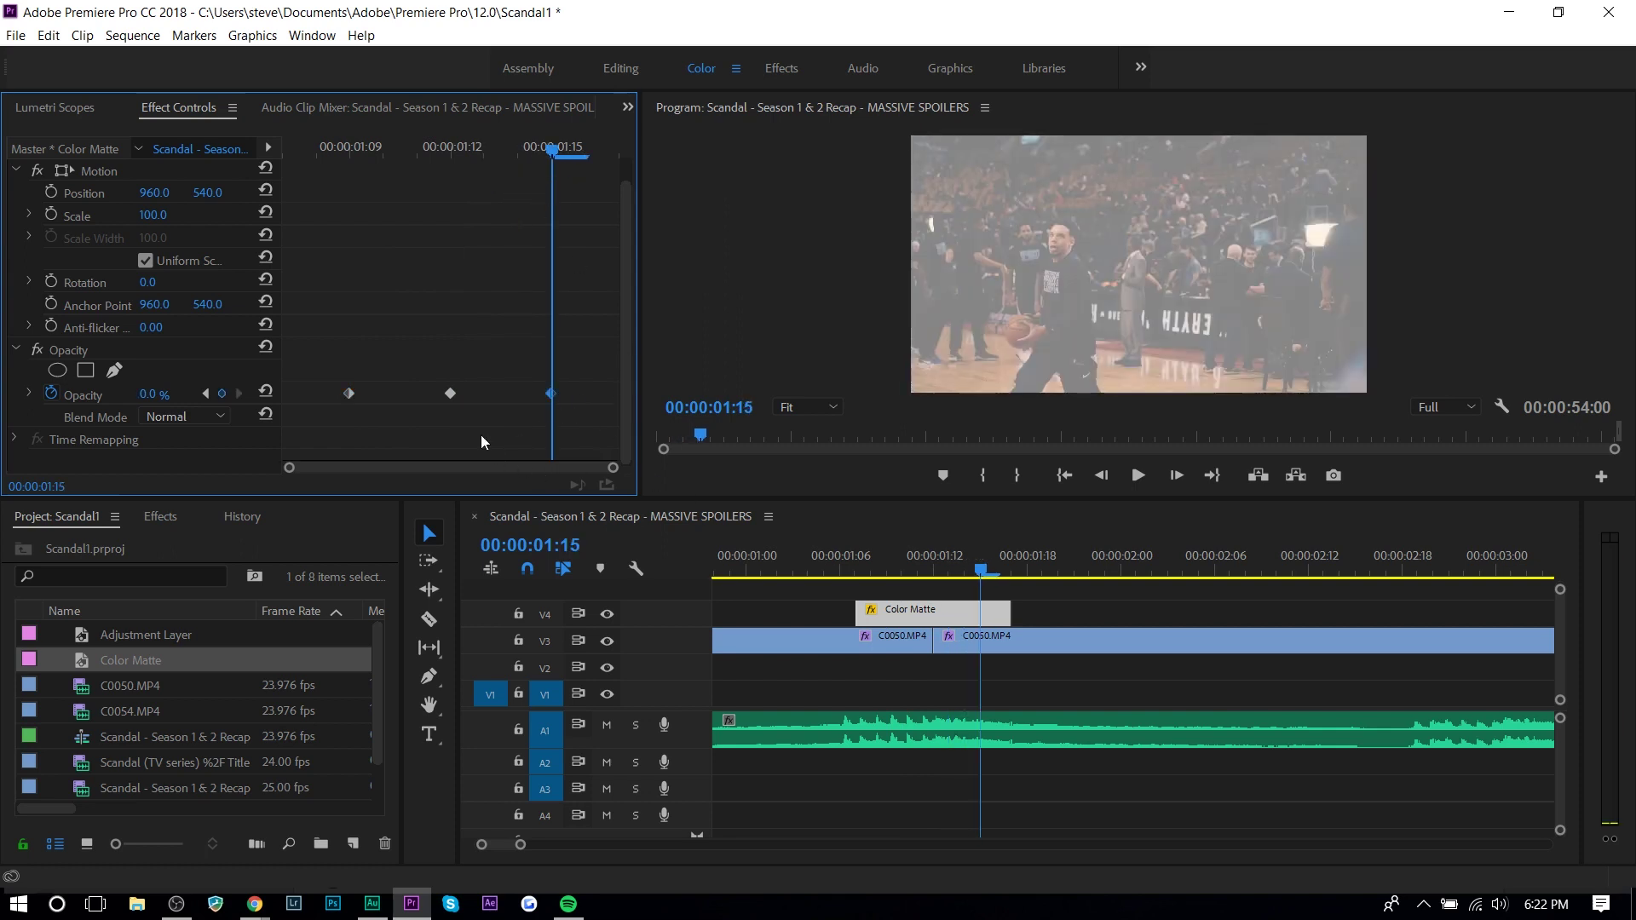
pyautogui.moveTo(1007, 614); pyautogui.dragTo(964, 617)
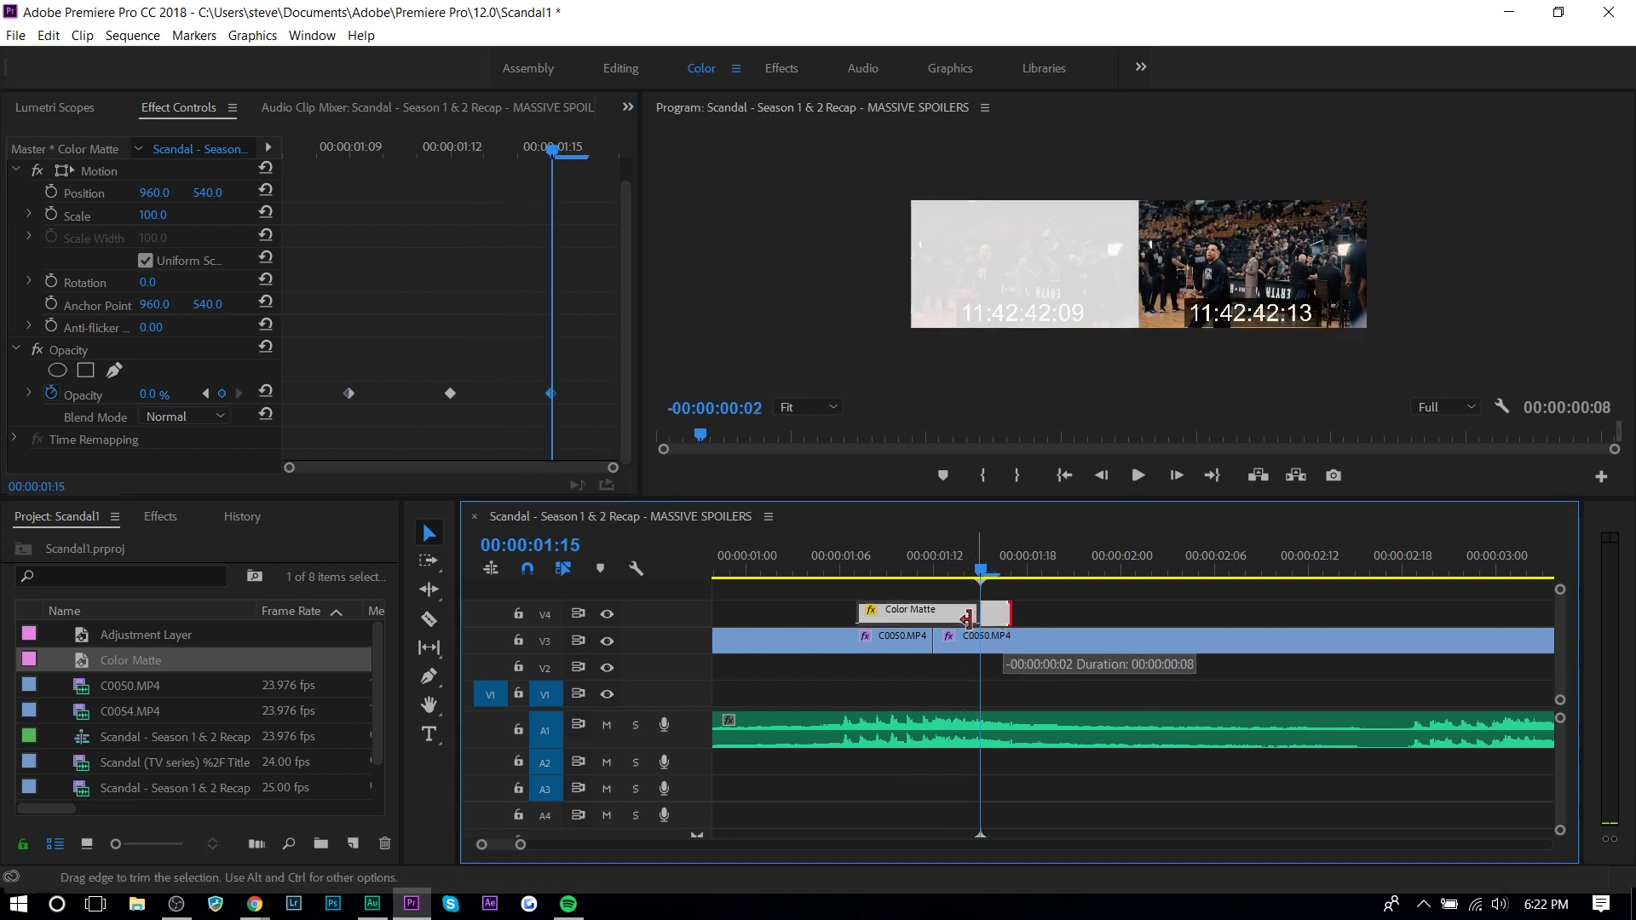
# Review the flash, trim the footage and audio heads, and delete the gap so clips start at zero.
pyautogui.click(884, 562)
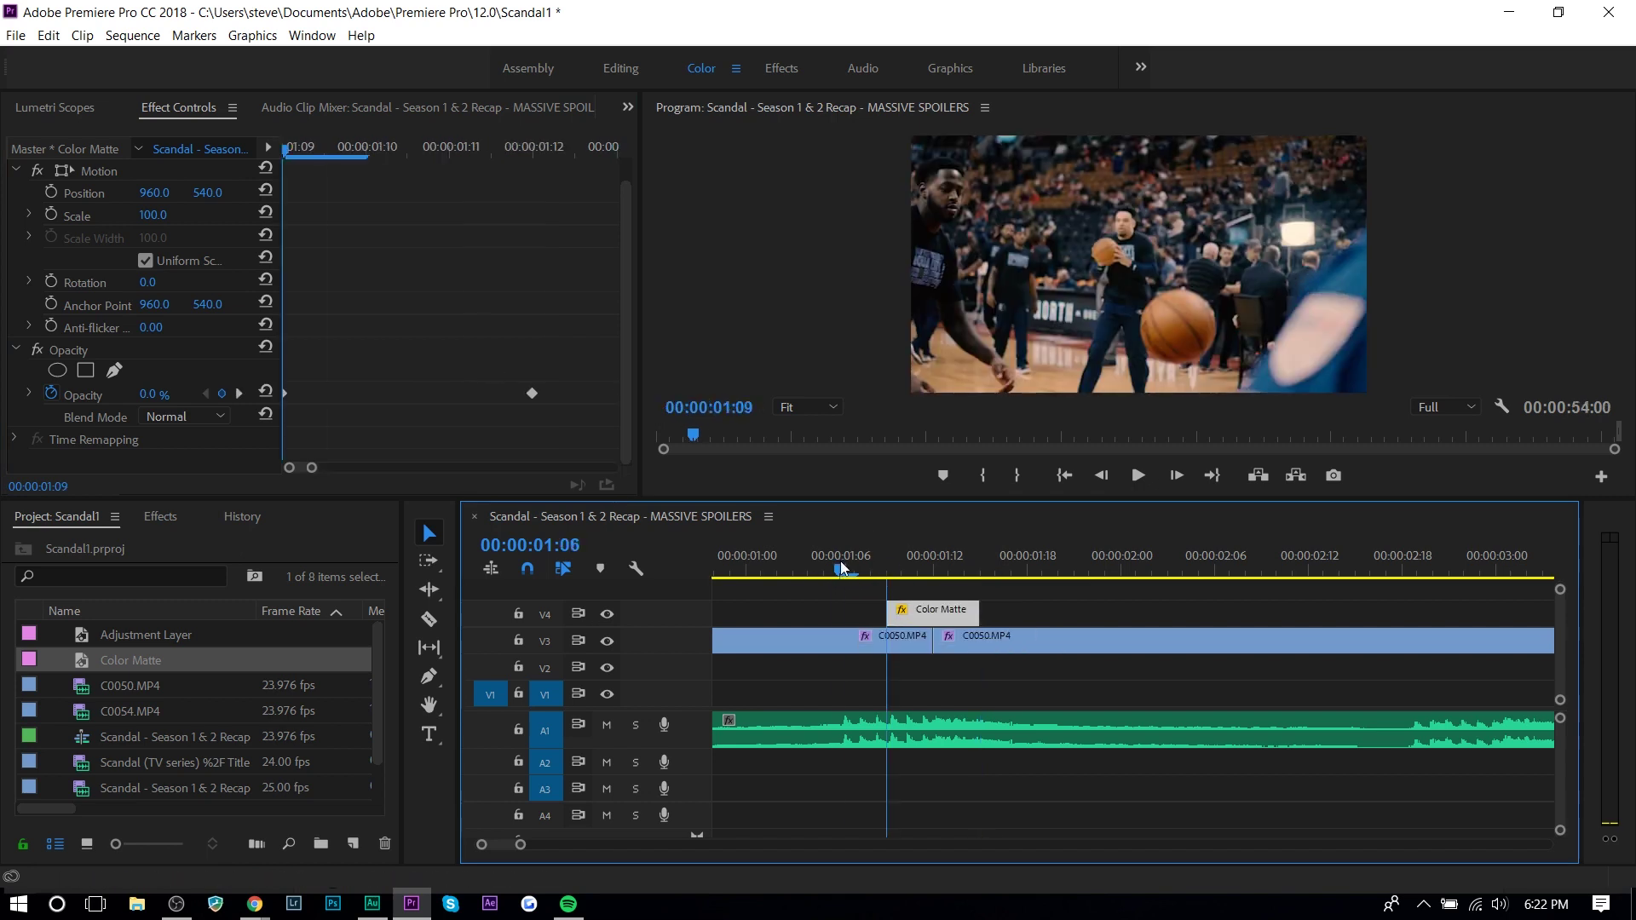
pyautogui.press('space')
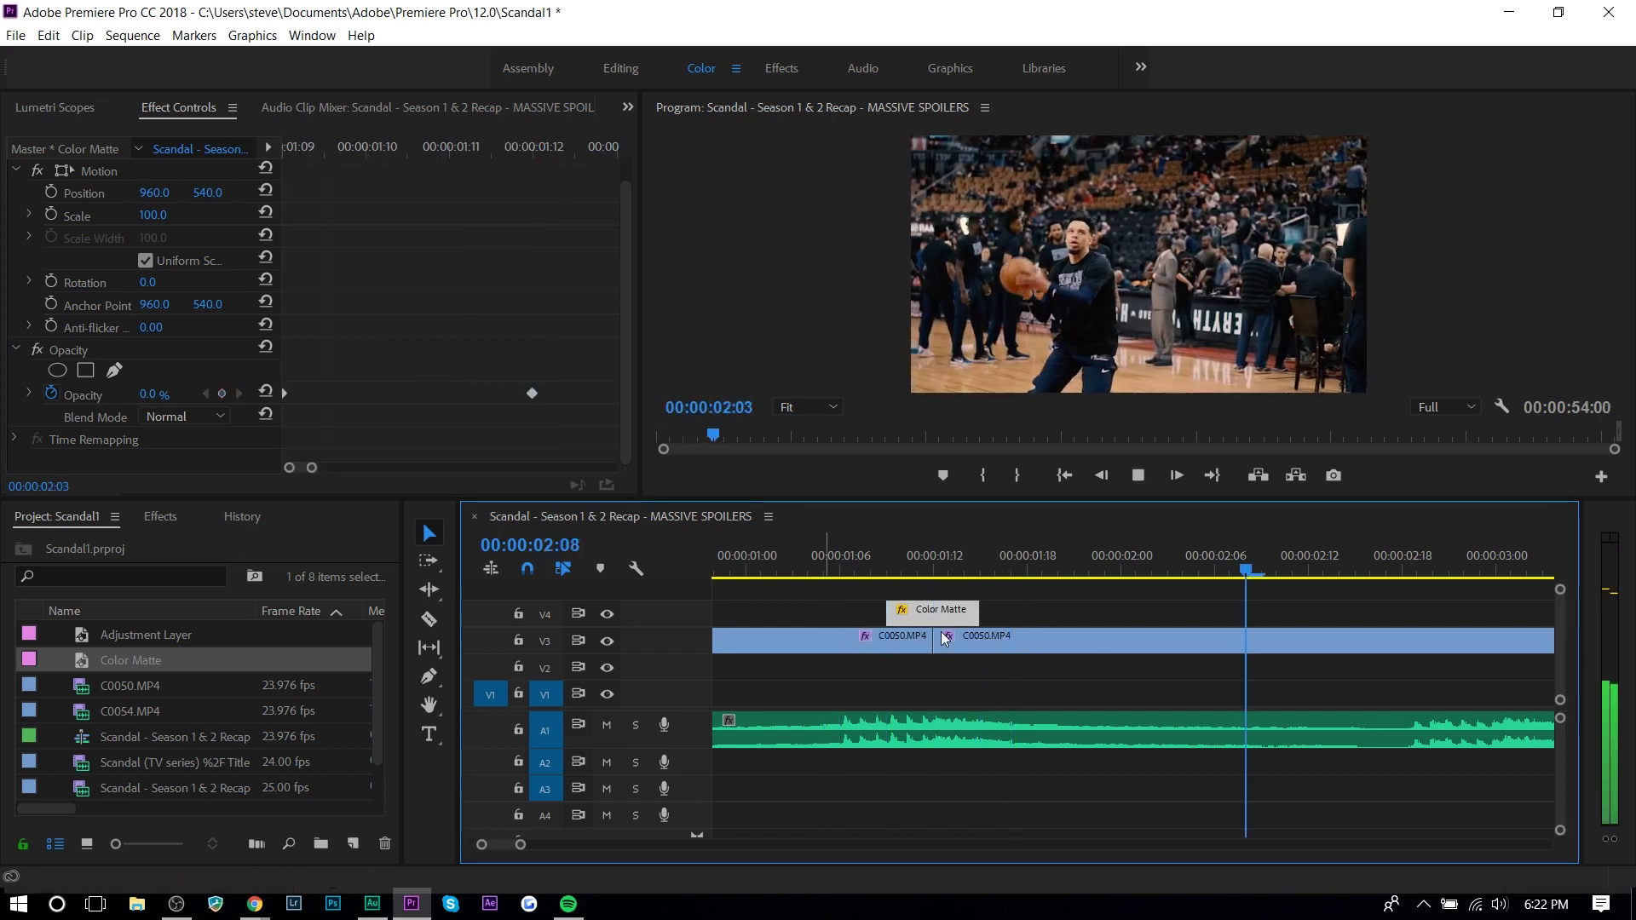
pyautogui.press('space')
pyautogui.scroll(-3, 932, 654)
pyautogui.moveTo(783, 635); pyautogui.dragTo(805, 637)
pyautogui.moveTo(719, 733); pyautogui.dragTo(801, 735)
pyautogui.click(771, 668)
pyautogui.press('Delete')
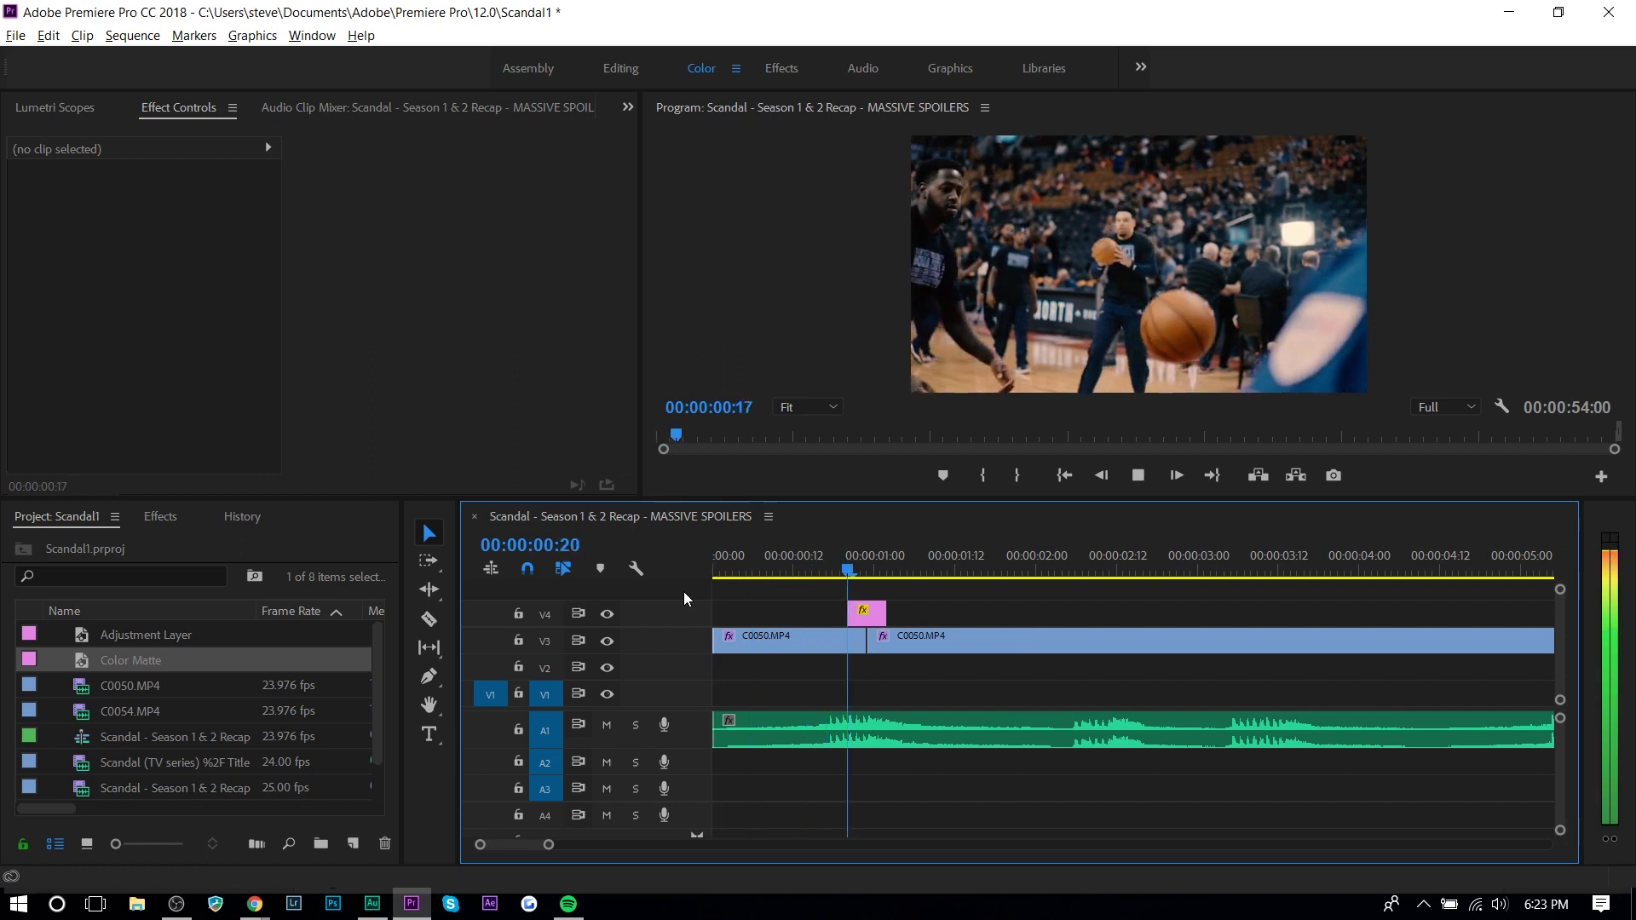
# Scrub to the 02:13 shutter sound and razor-cut the footage there.
pyautogui.press('space')
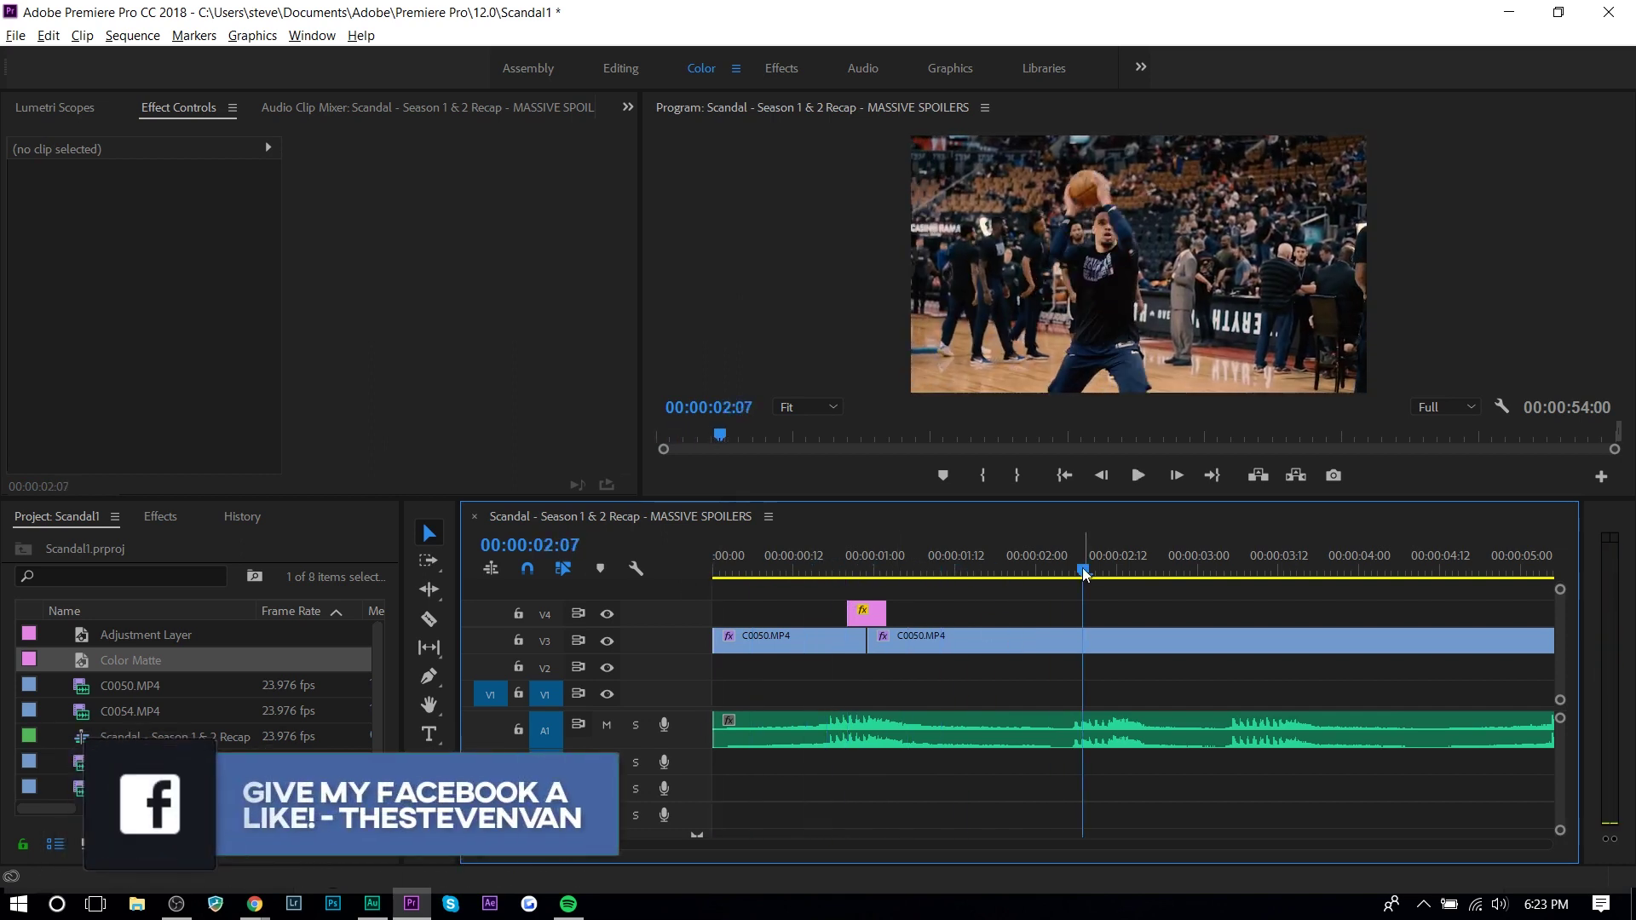
pyautogui.click(1100, 570)
pyautogui.moveTo(1103, 571); pyautogui.dragTo(1125, 579)
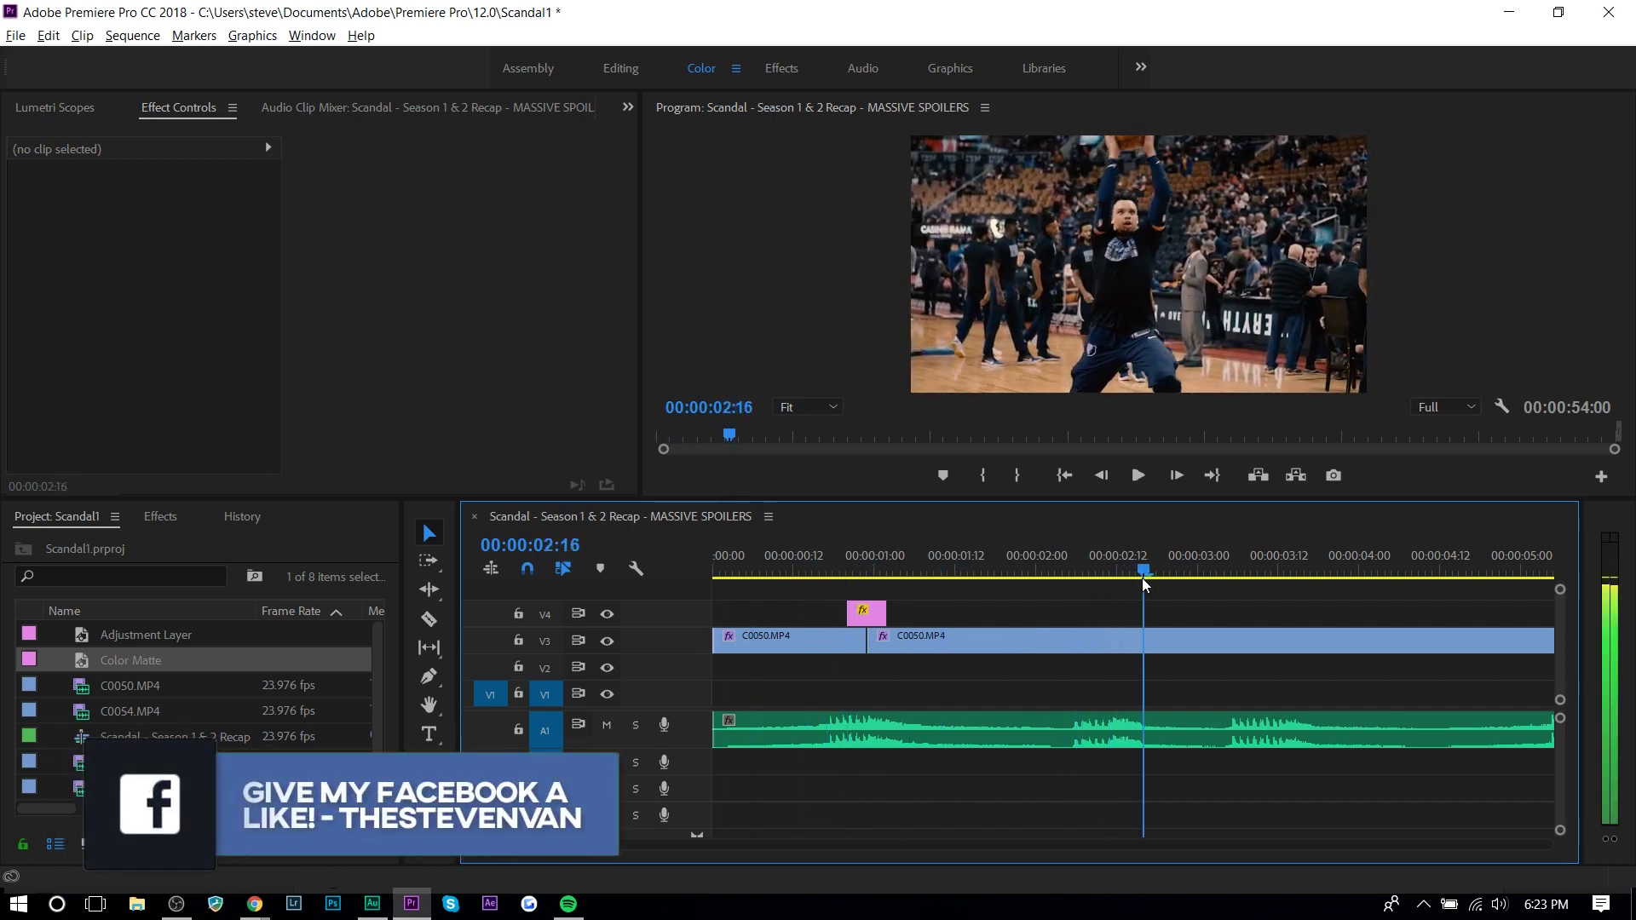
pyautogui.scroll(-1, 981, 690)
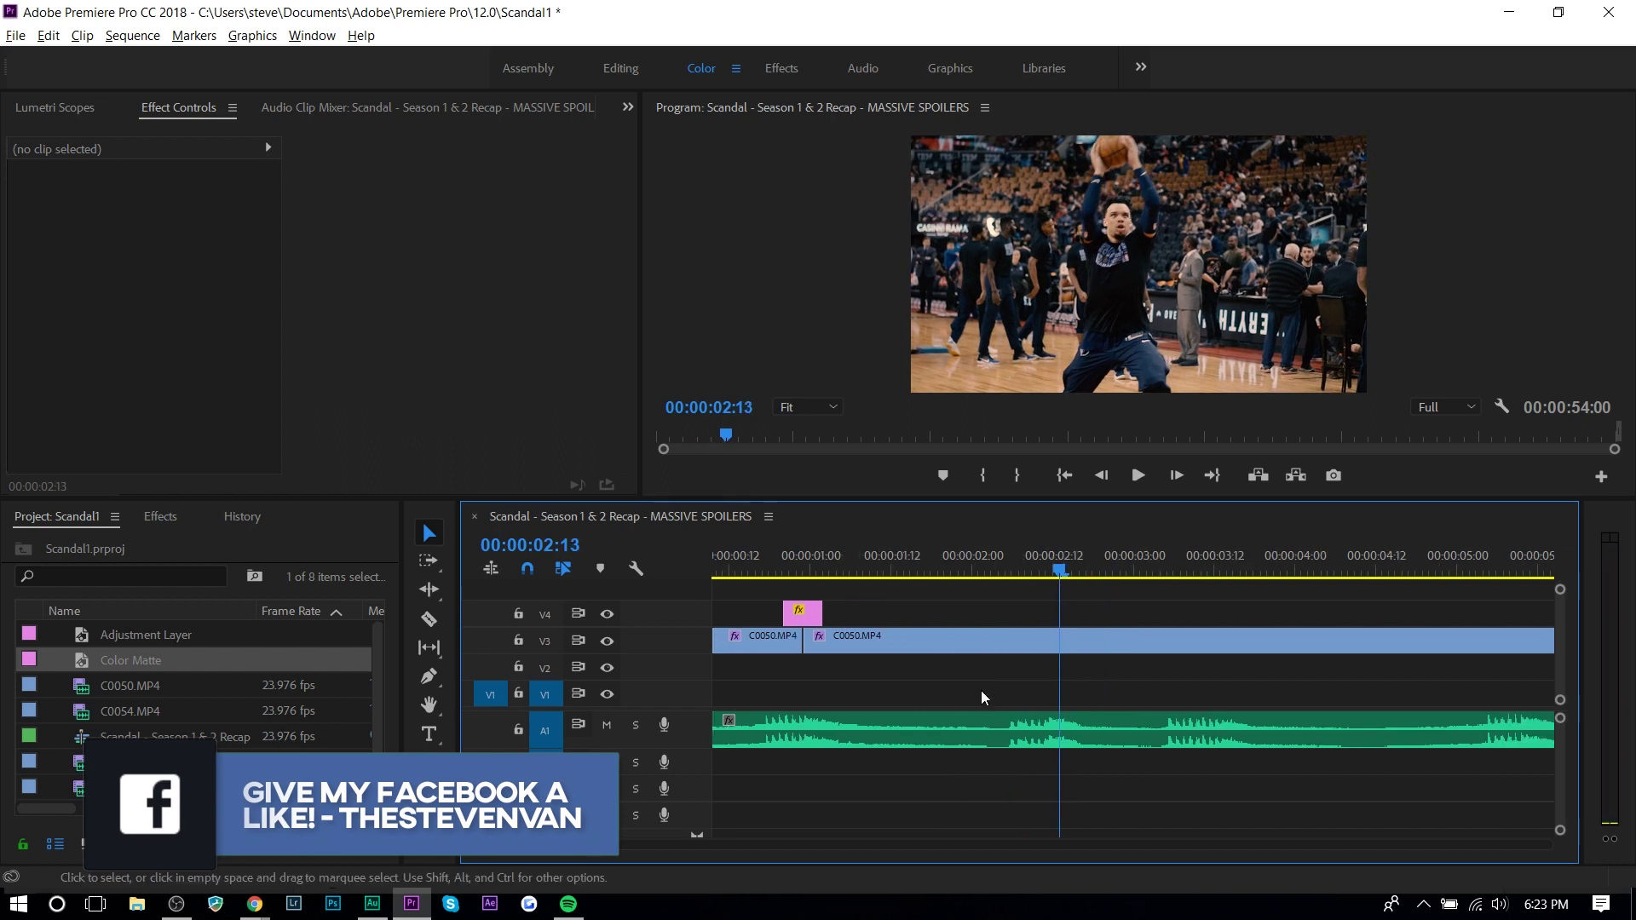
pyautogui.press('c')
pyautogui.click(1073, 634)
pyautogui.press('v')
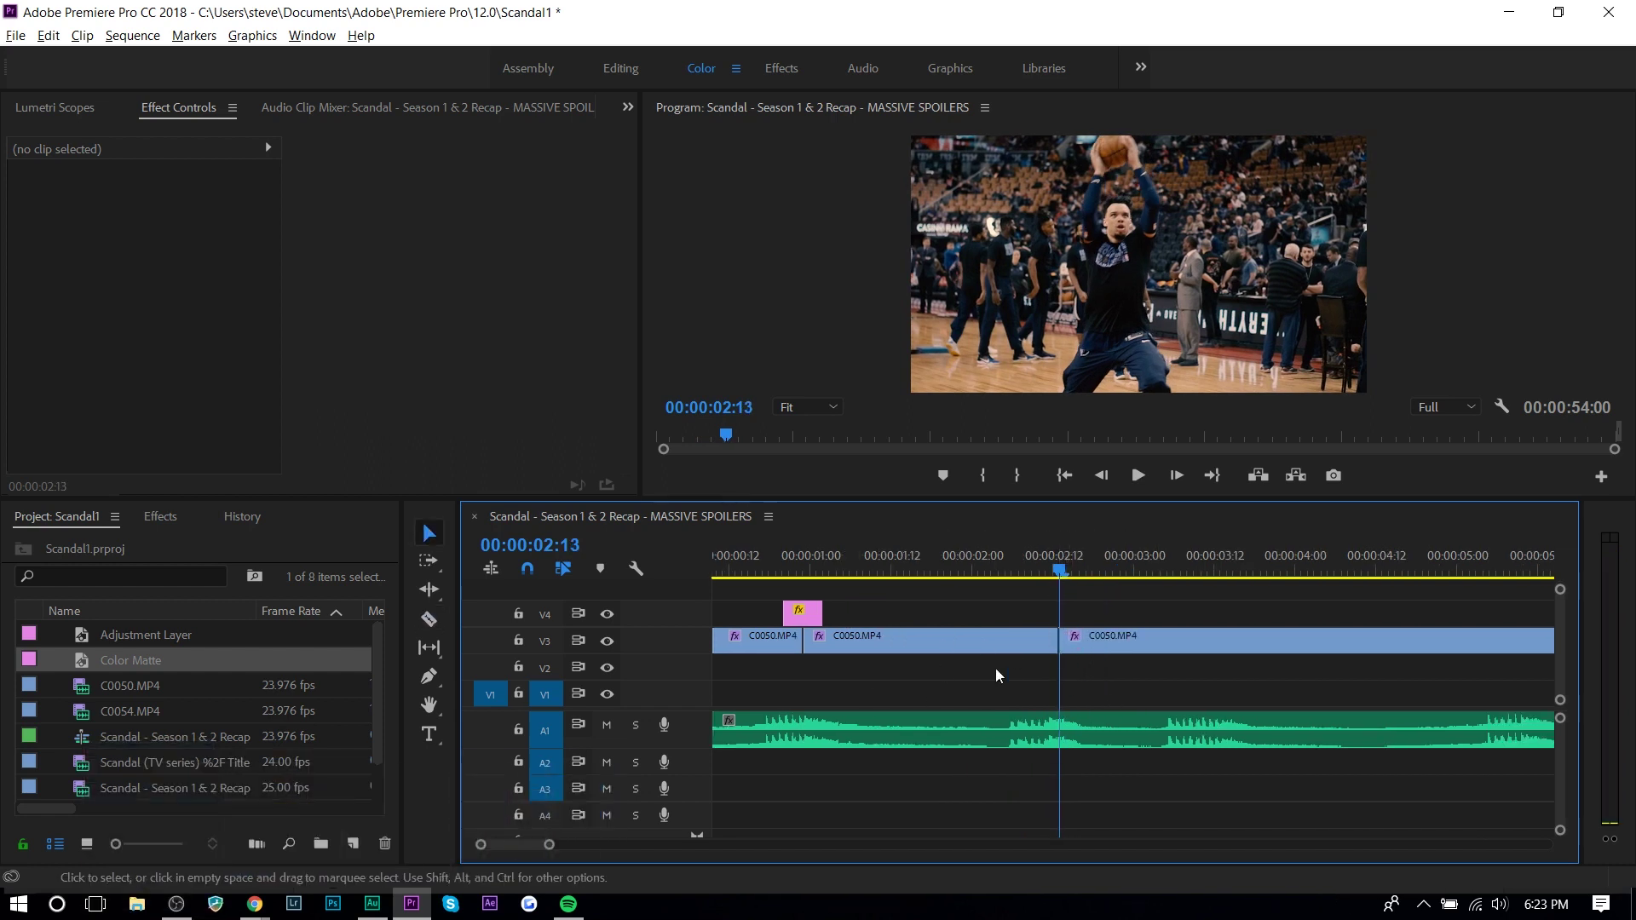
pyautogui.scroll(-1, 996, 669)
pyautogui.scroll(-2, 963, 693)
# Trim the third clip's start to 05:12 and butt it against the previous clip.
pyautogui.press('space')
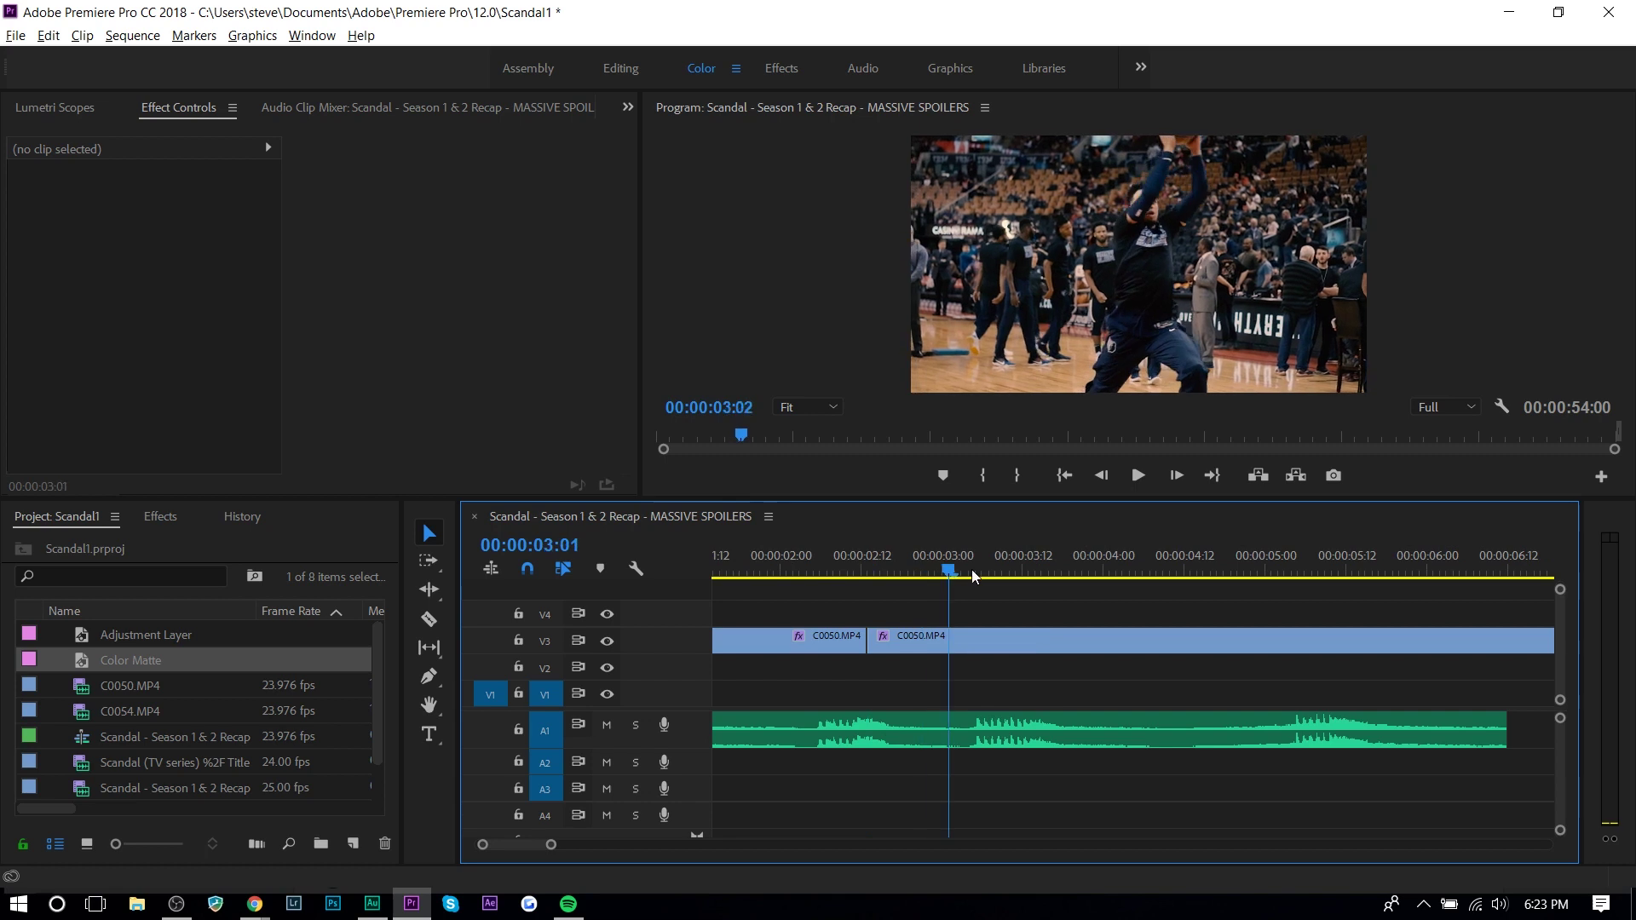
pyautogui.click(1227, 577)
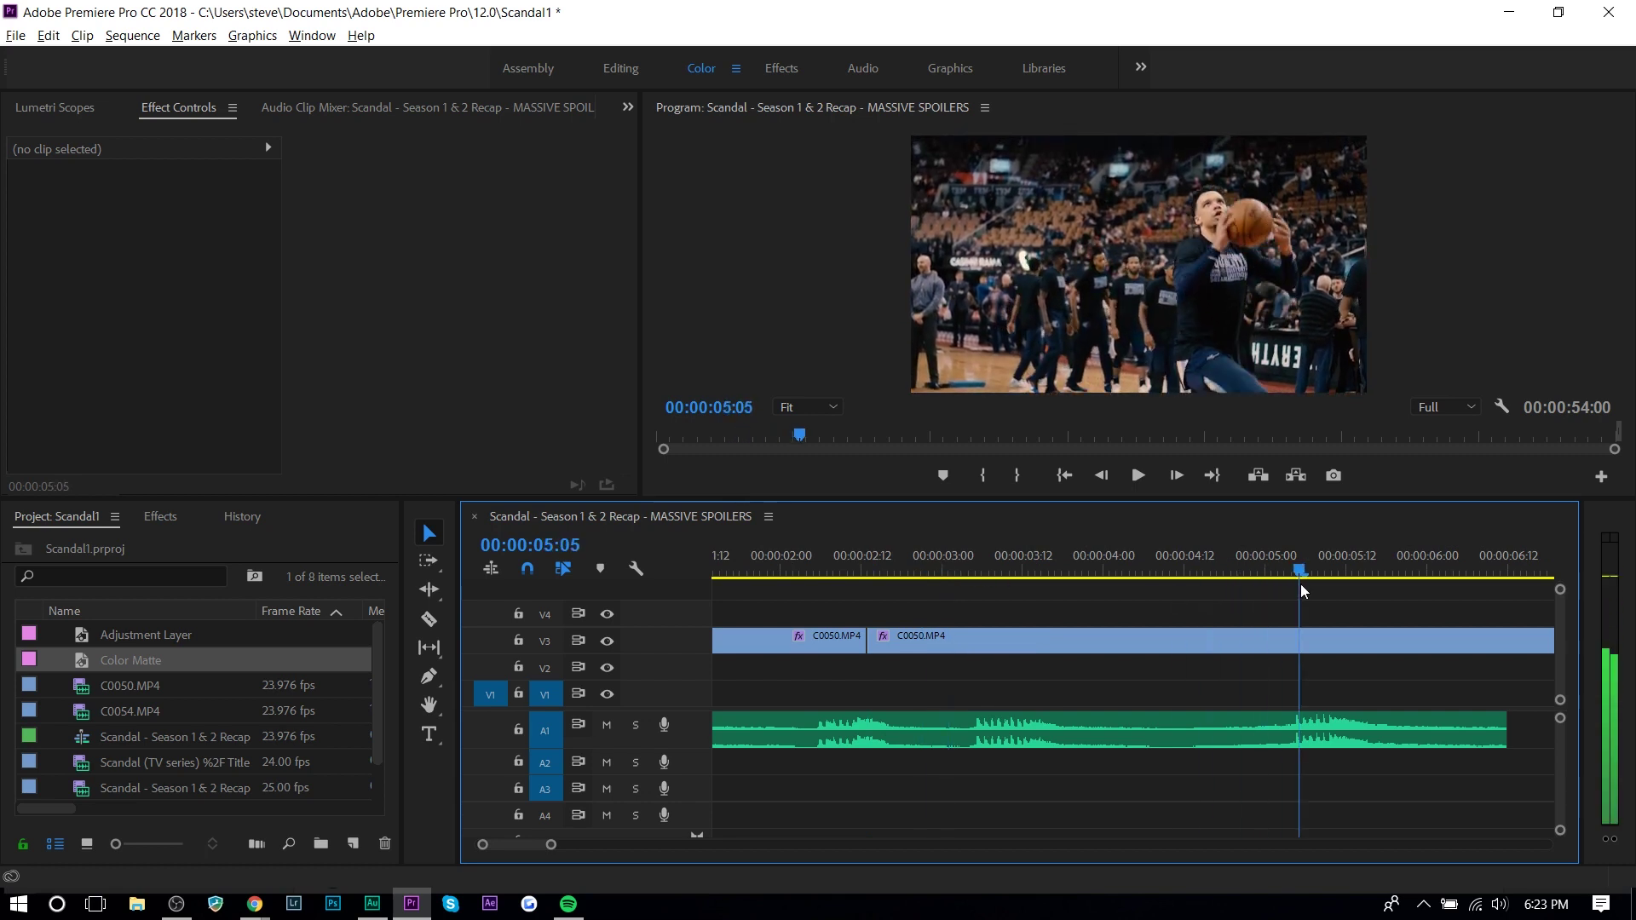
pyautogui.press('space')
pyautogui.moveTo(882, 640)
pyautogui.mouseDown()
pyautogui.moveTo(1355, 635)
pyautogui.moveTo(927, 643)
pyautogui.mouseUp()
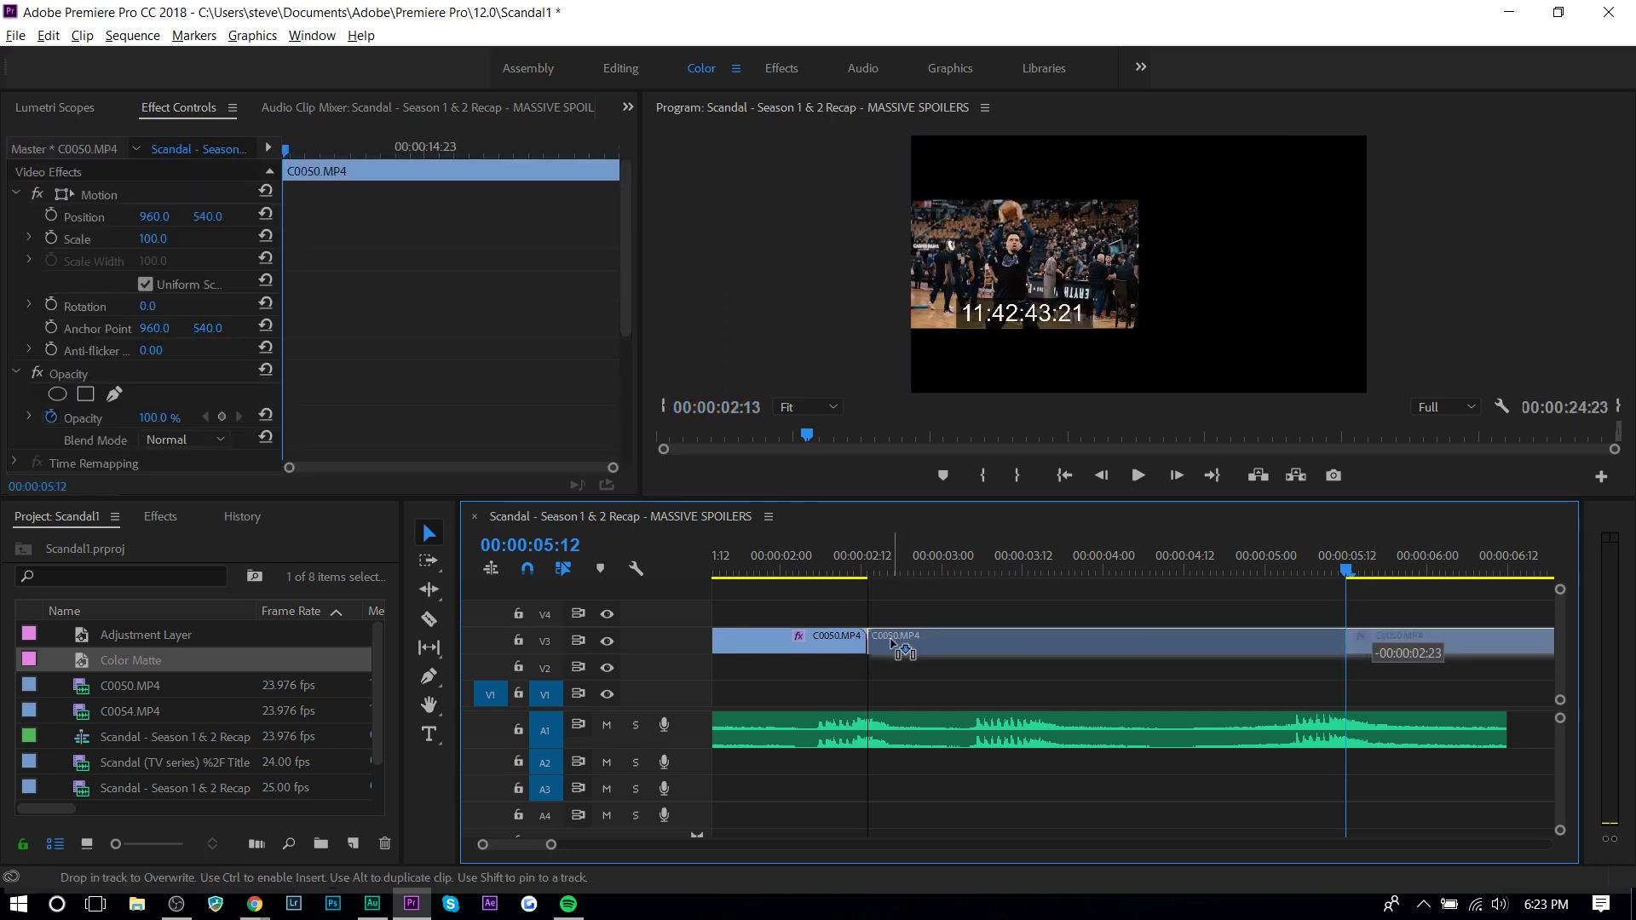
pyautogui.click(1072, 611)
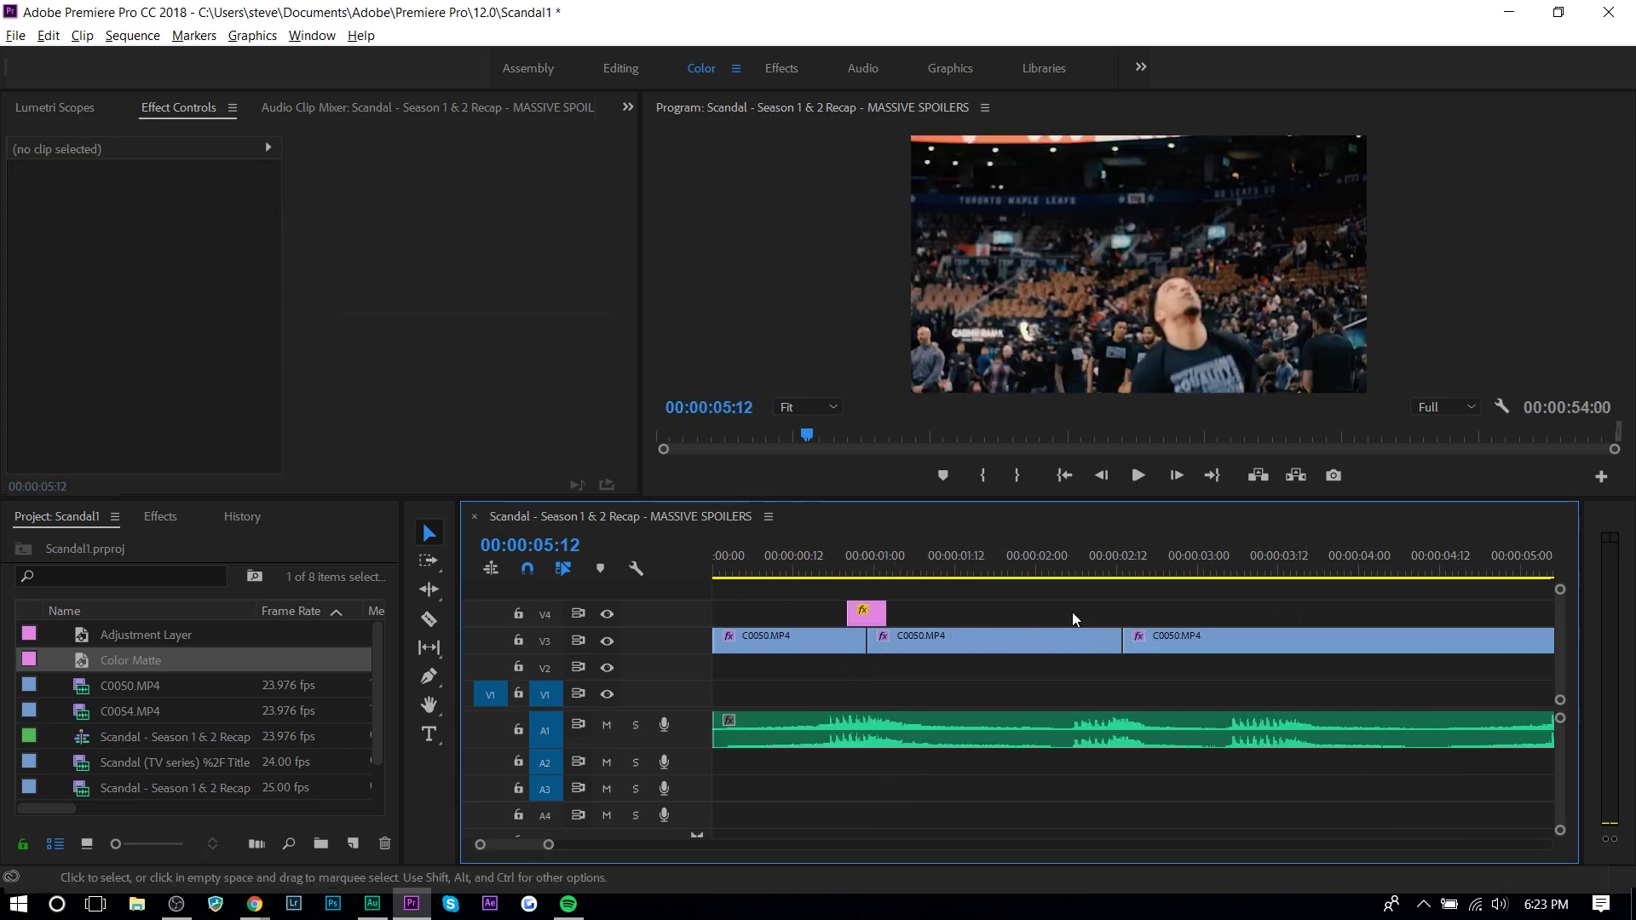
# Copy the Color Matte flash onto the second cut at 02:12 and preview it.
pyautogui.click(867, 615)
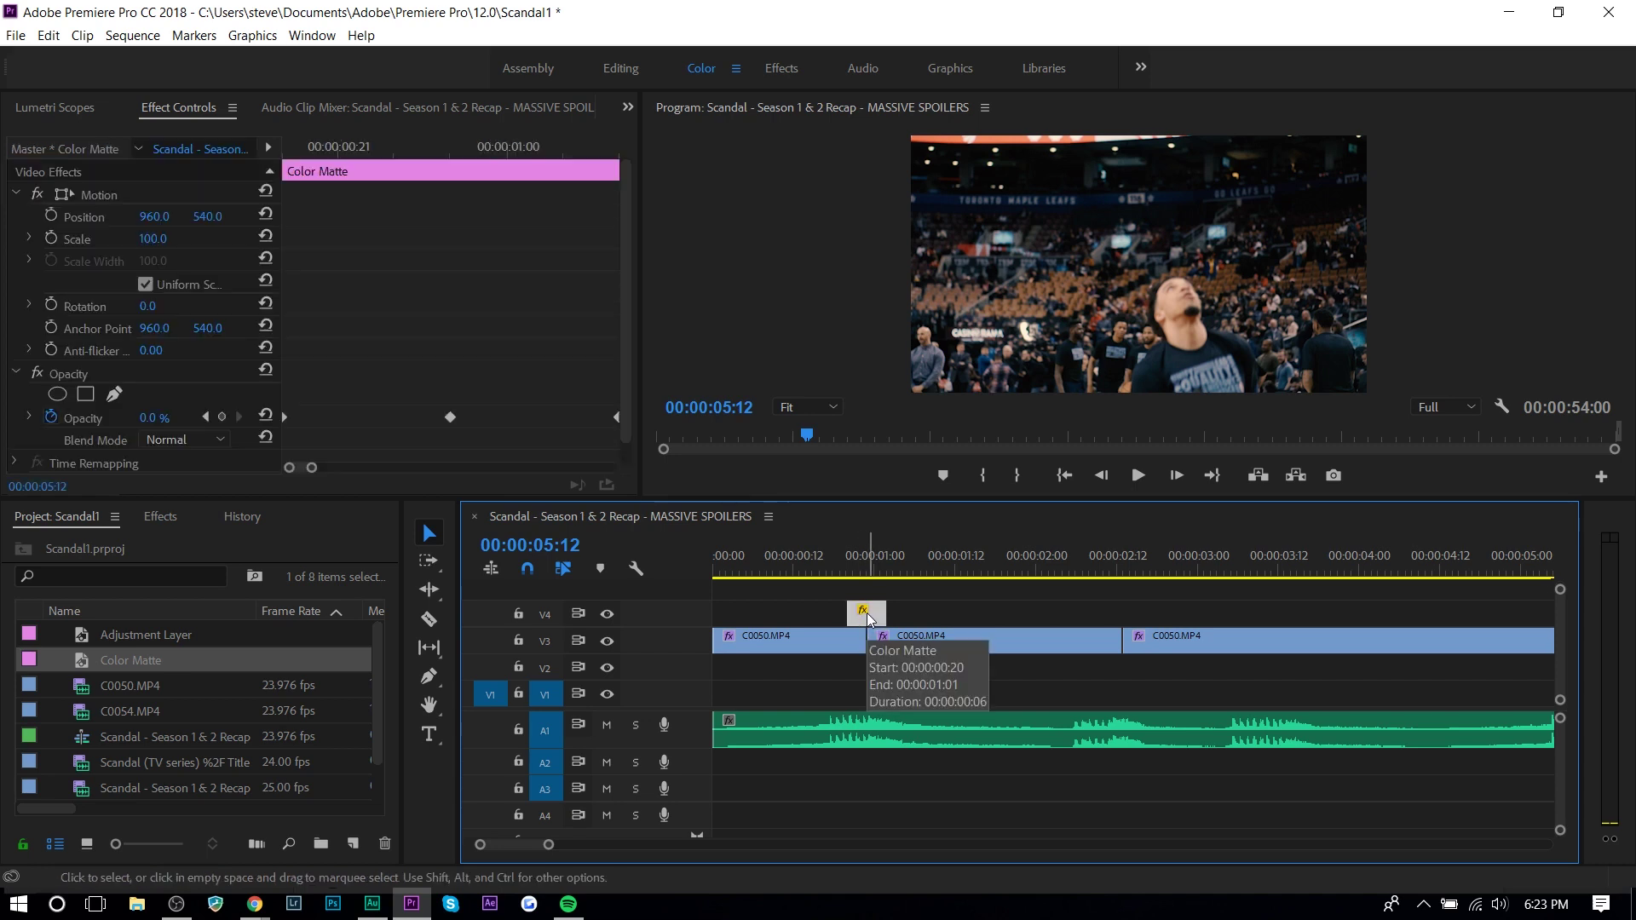
pyautogui.moveTo(867, 618); pyautogui.dragTo(1124, 624)
pyautogui.press('=')
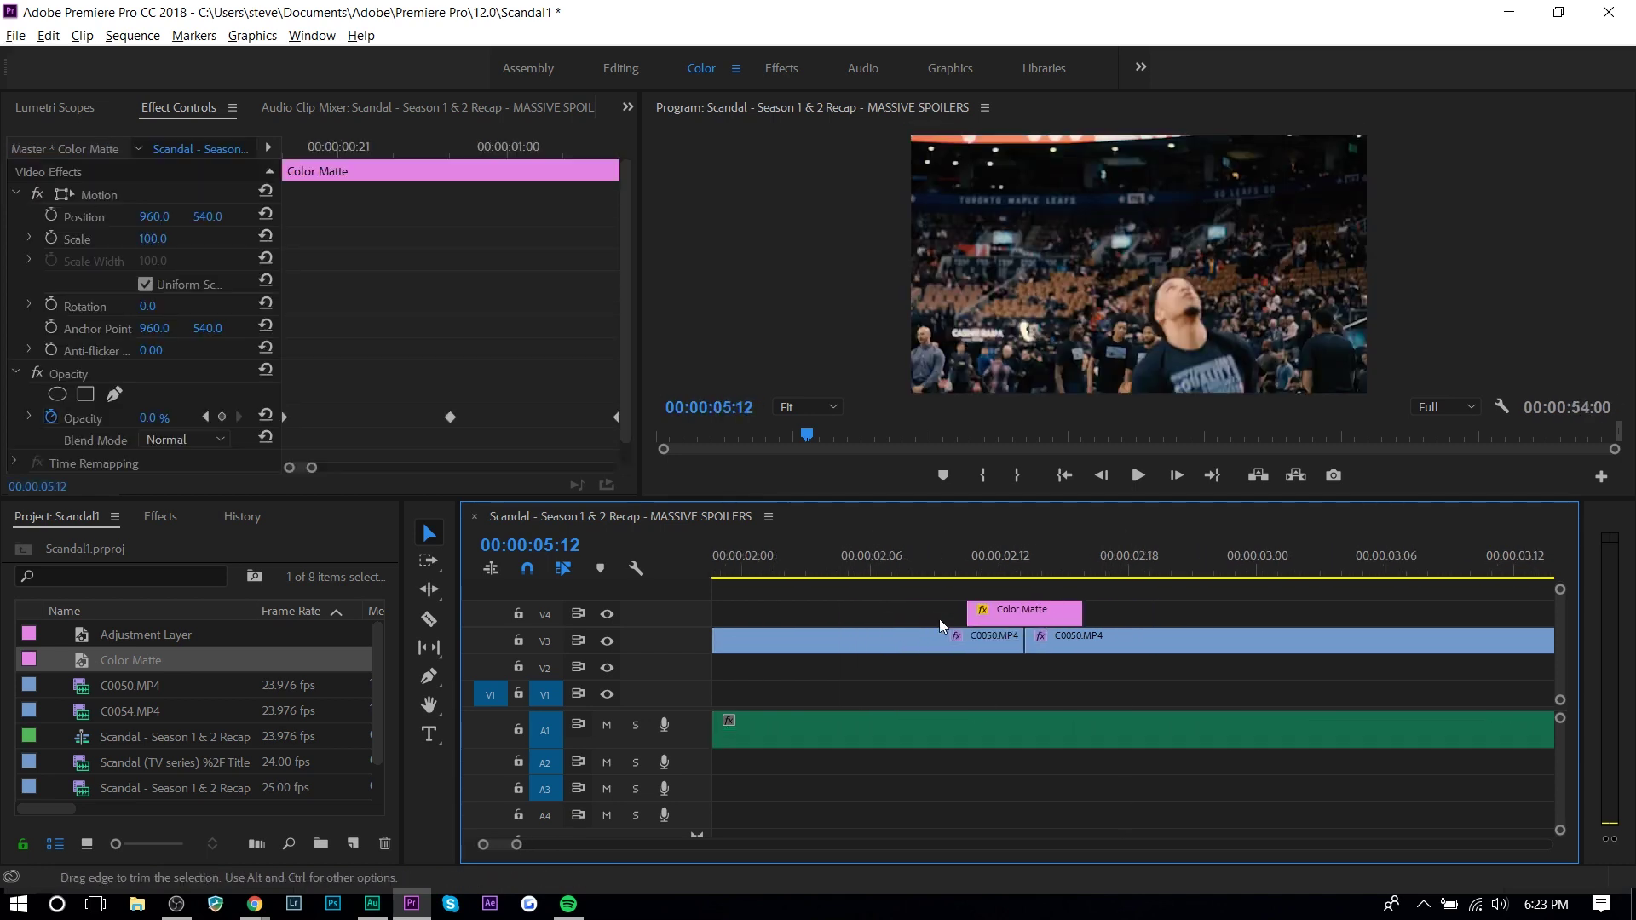
pyautogui.click(881, 552)
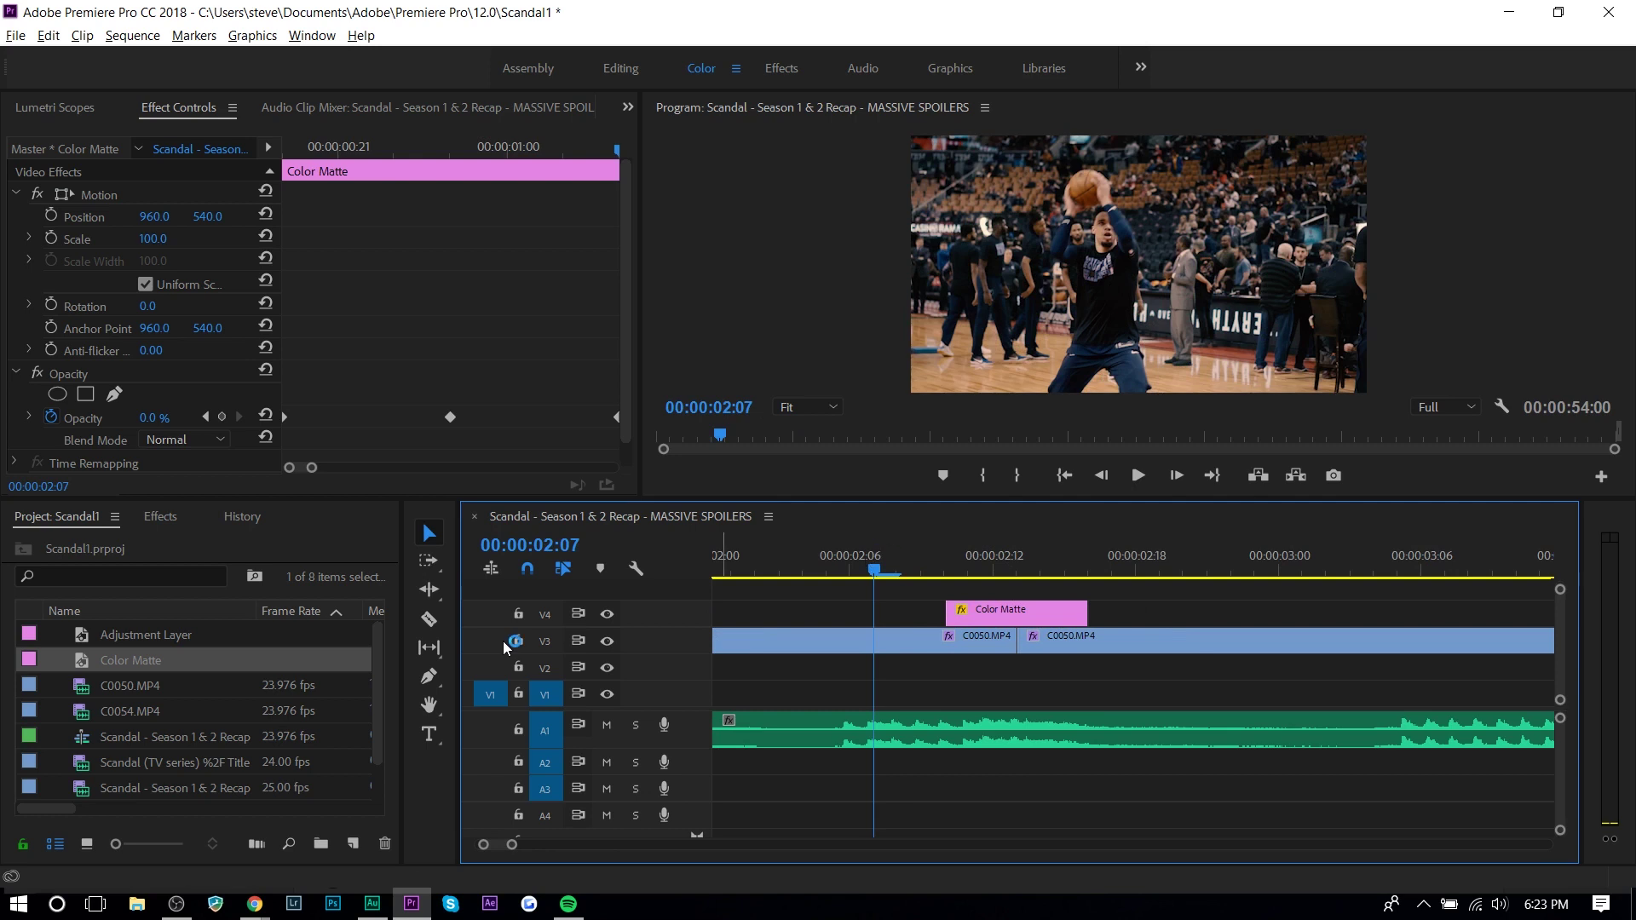
pyautogui.press('space')
pyautogui.press('space')
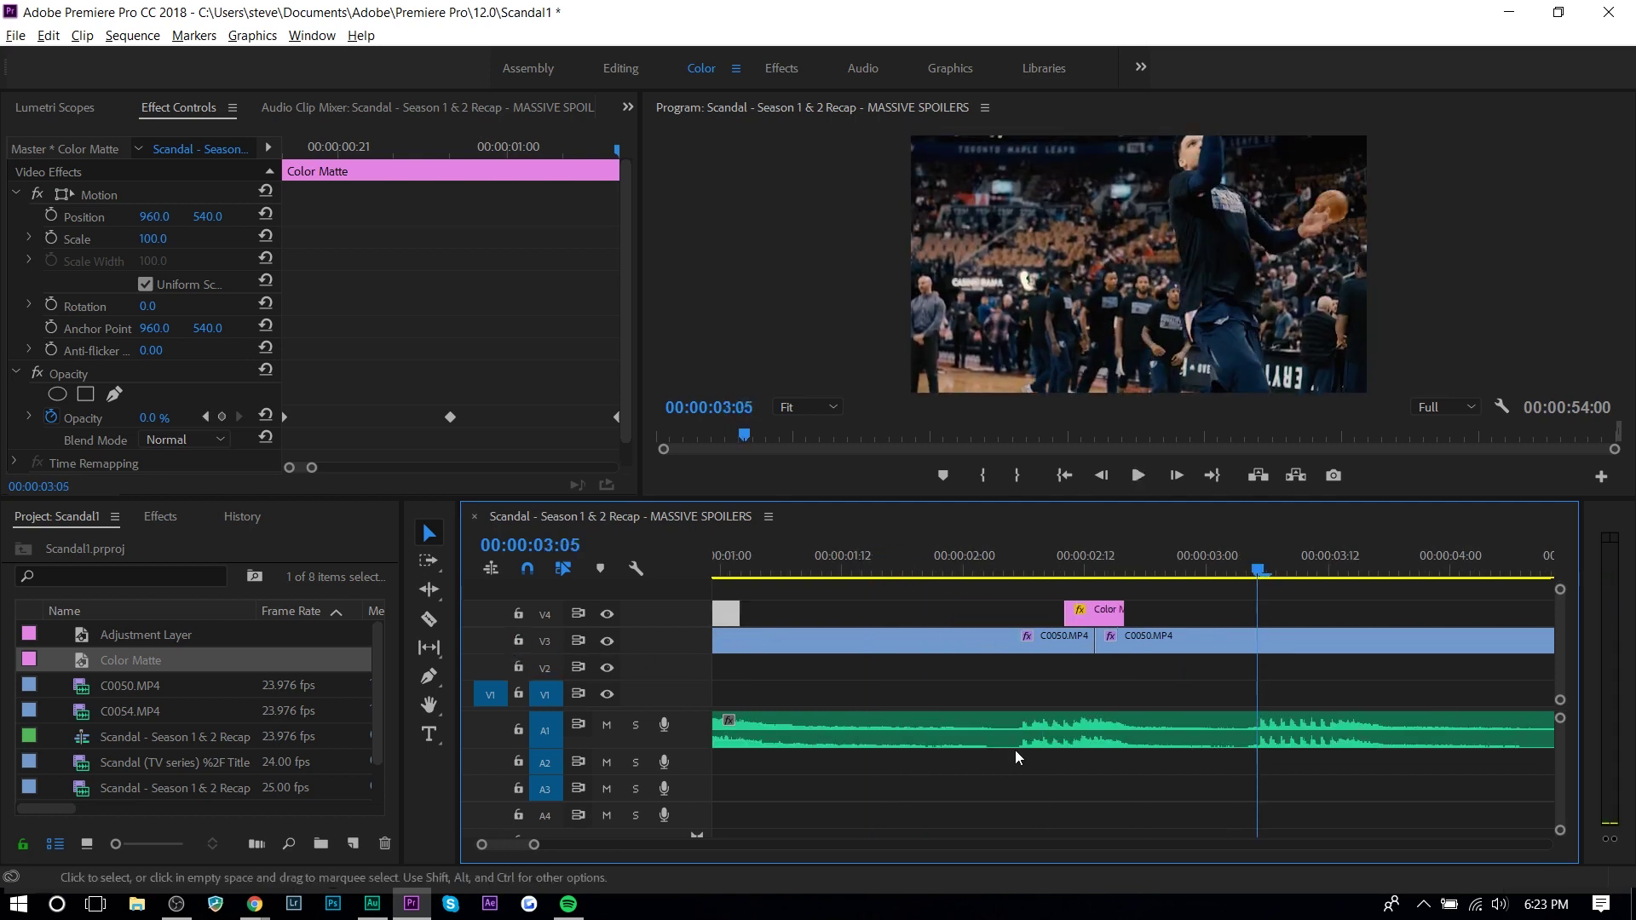
# Play the edit from the sequence start, stopping around 03:13.
pyautogui.press('-')
pyautogui.press('Home')
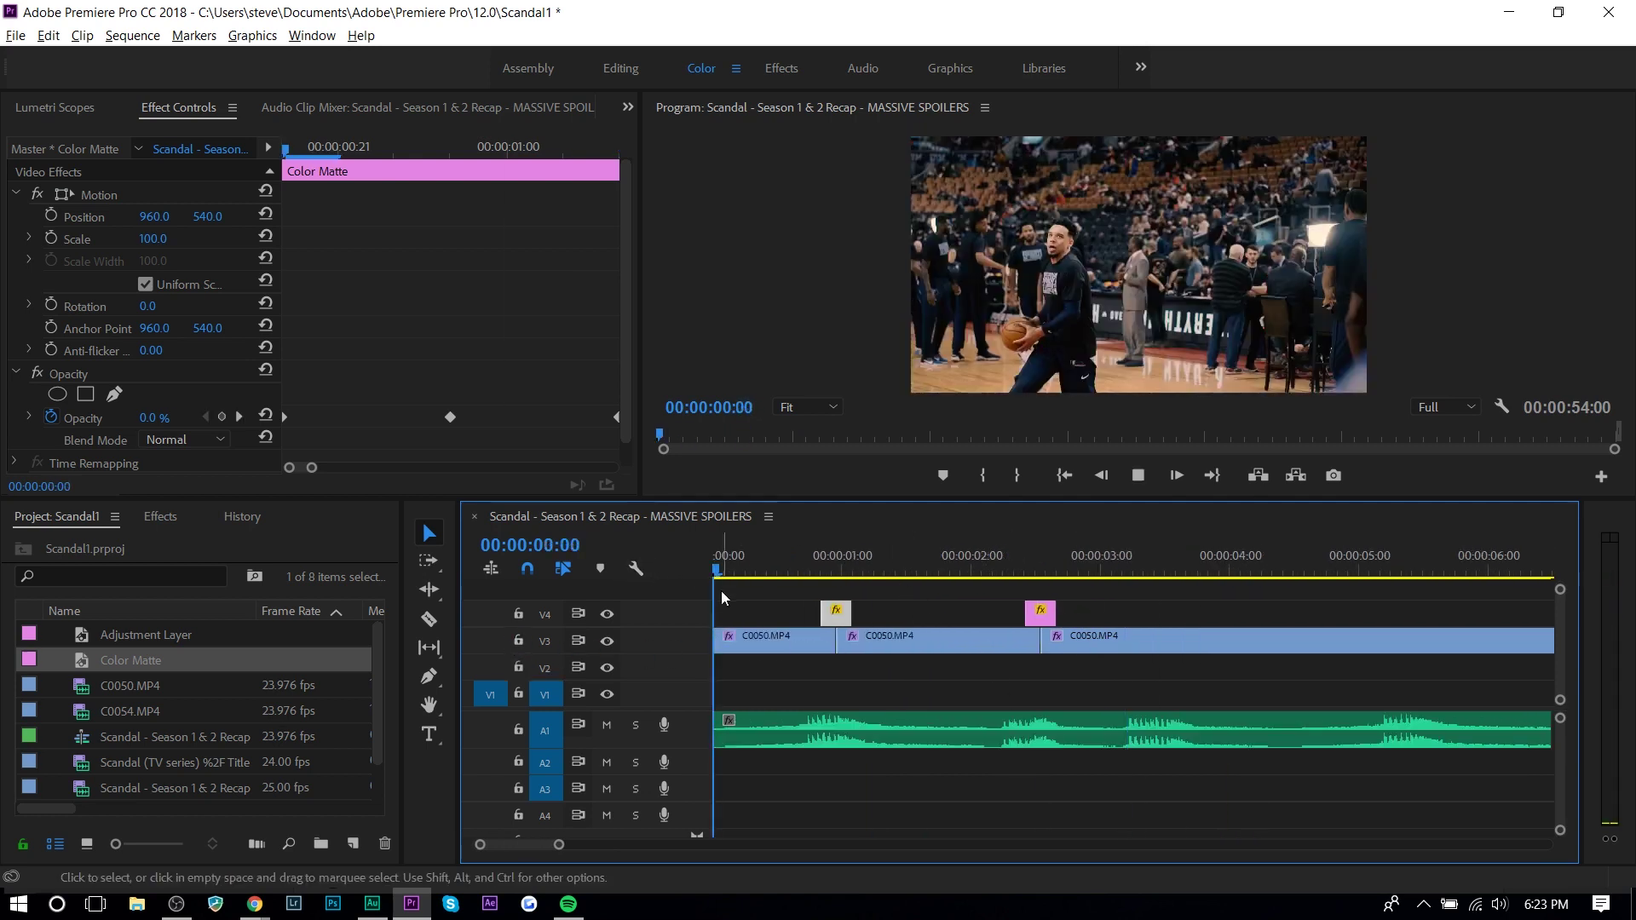
pyautogui.press('space')
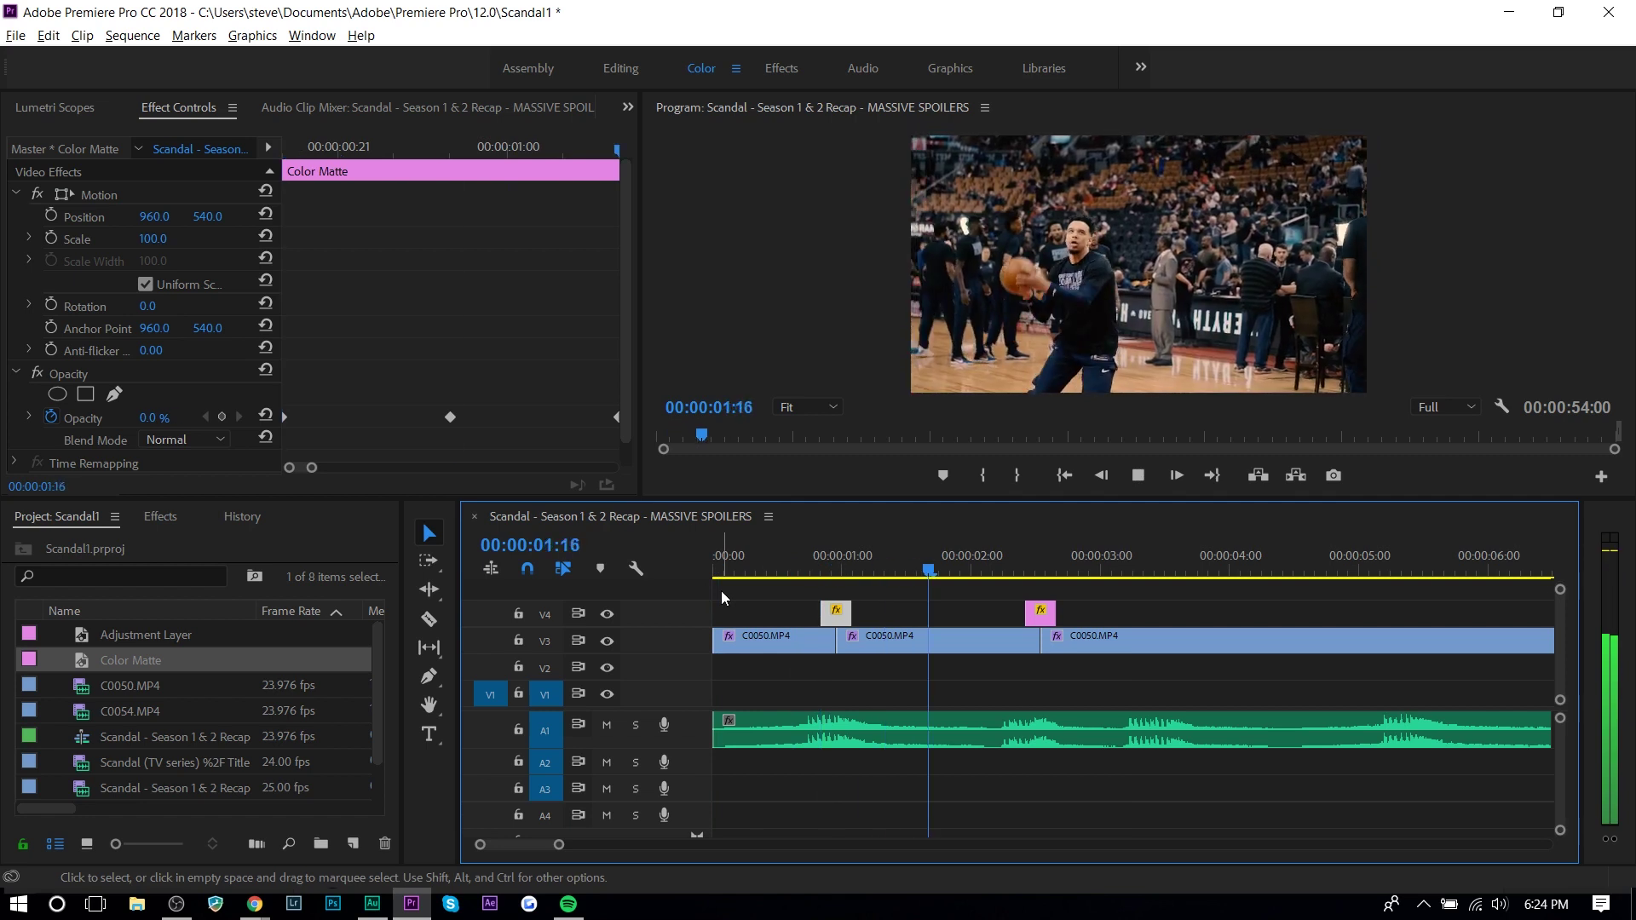
pyautogui.click(1171, 564)
pyautogui.scroll(-3, 1010, 736)
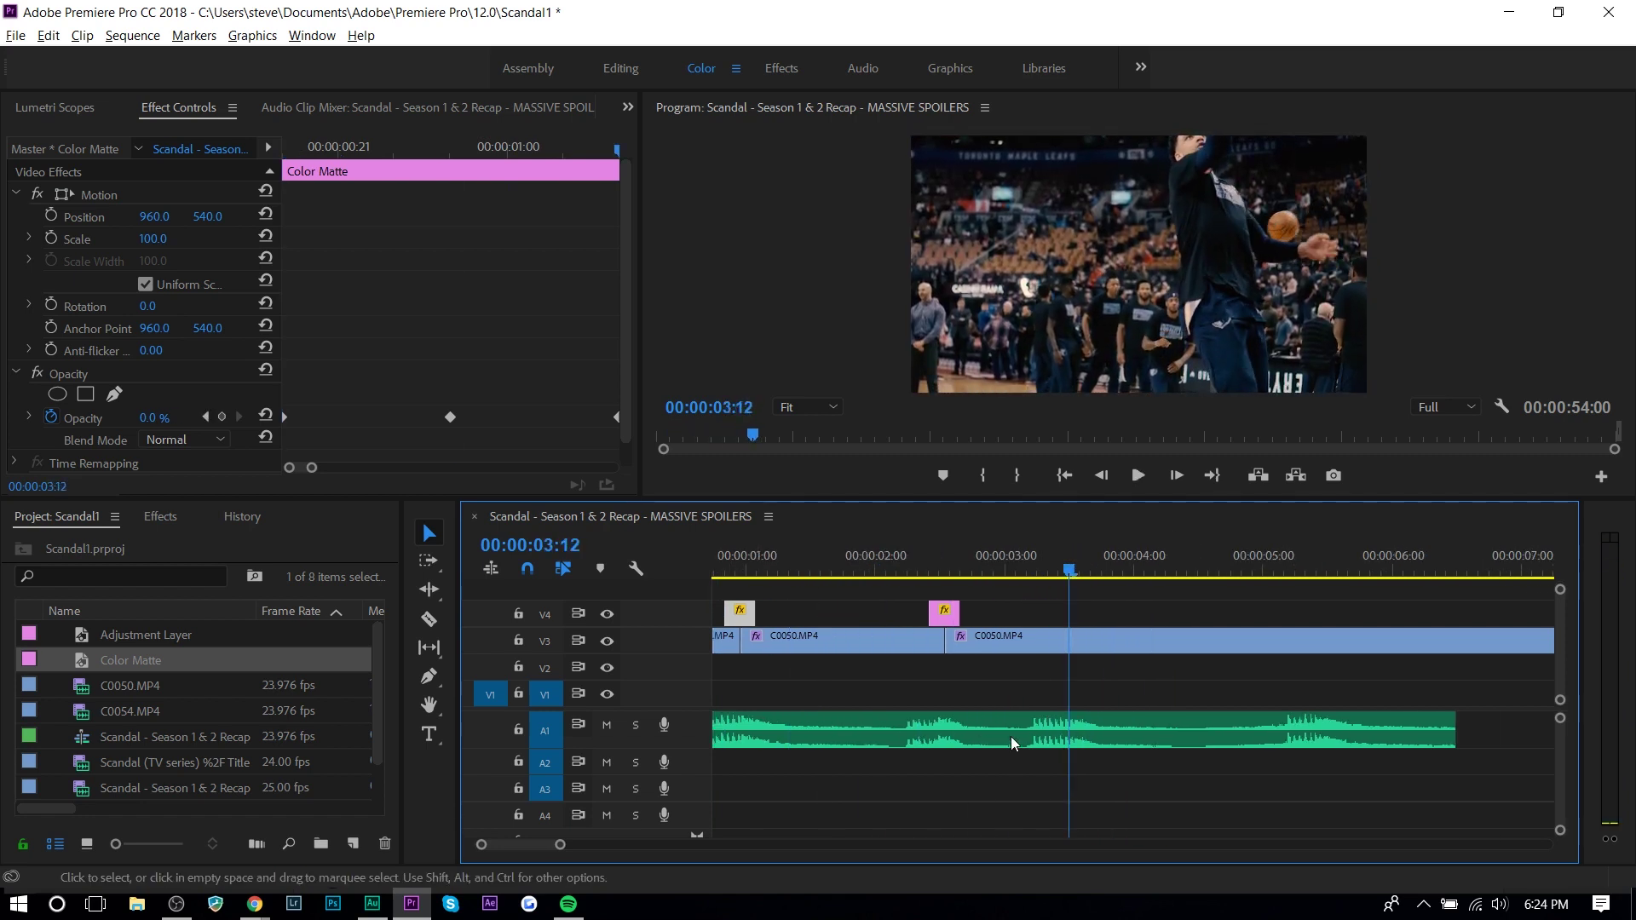
pyautogui.press('space')
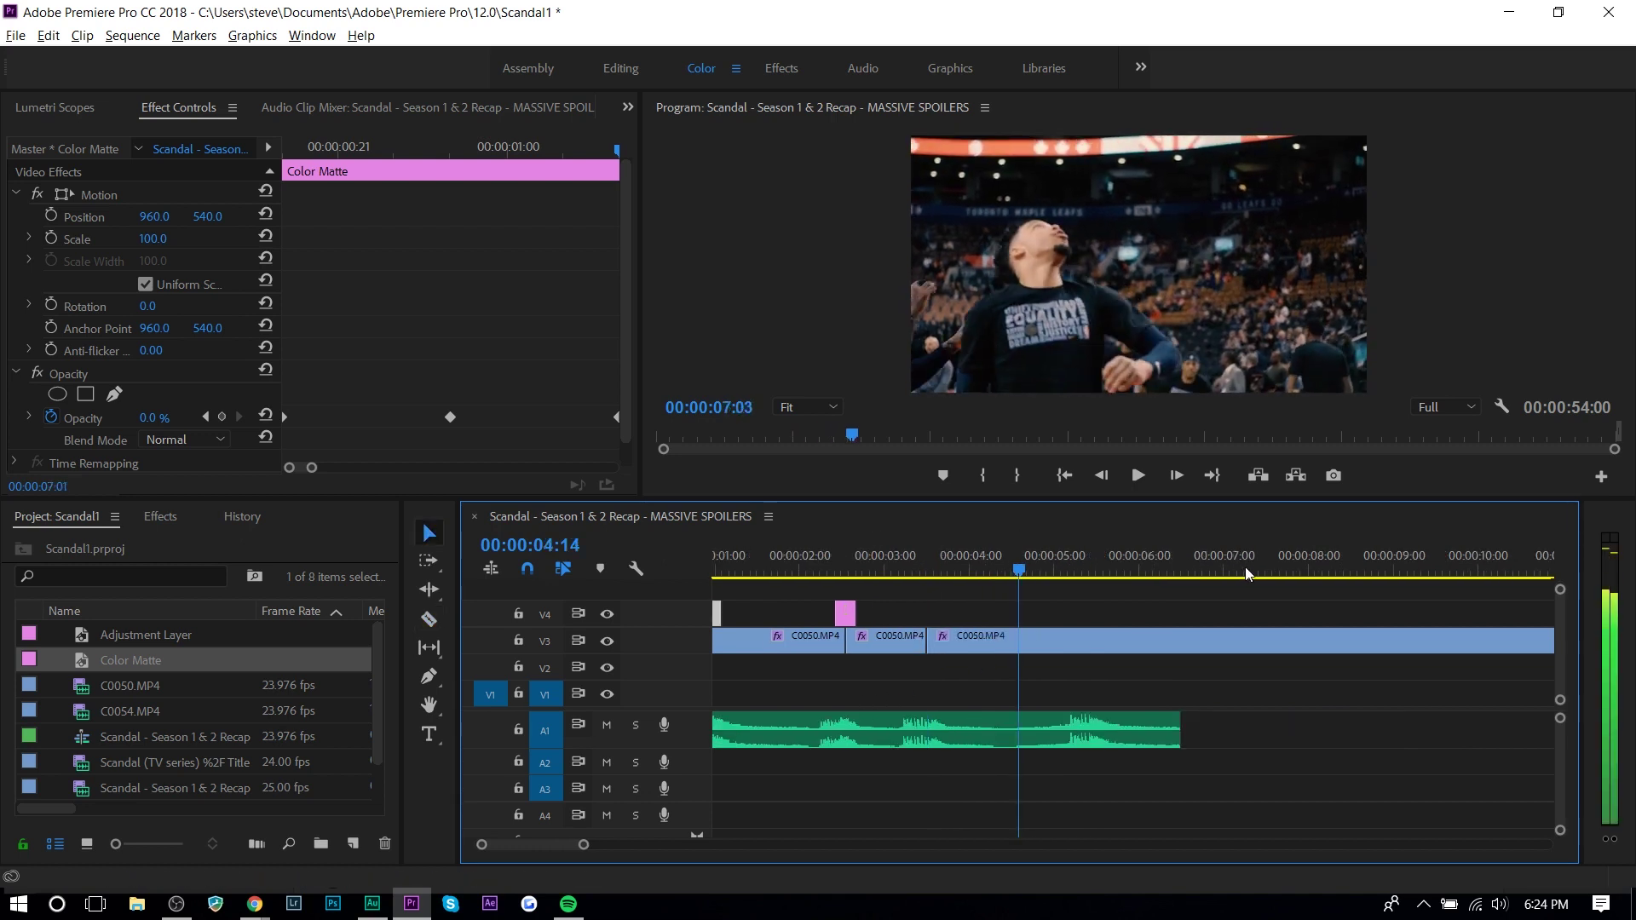
pyautogui.press('-')
pyautogui.click(1163, 569)
pyautogui.click(431, 619)
pyautogui.click(1162, 639)
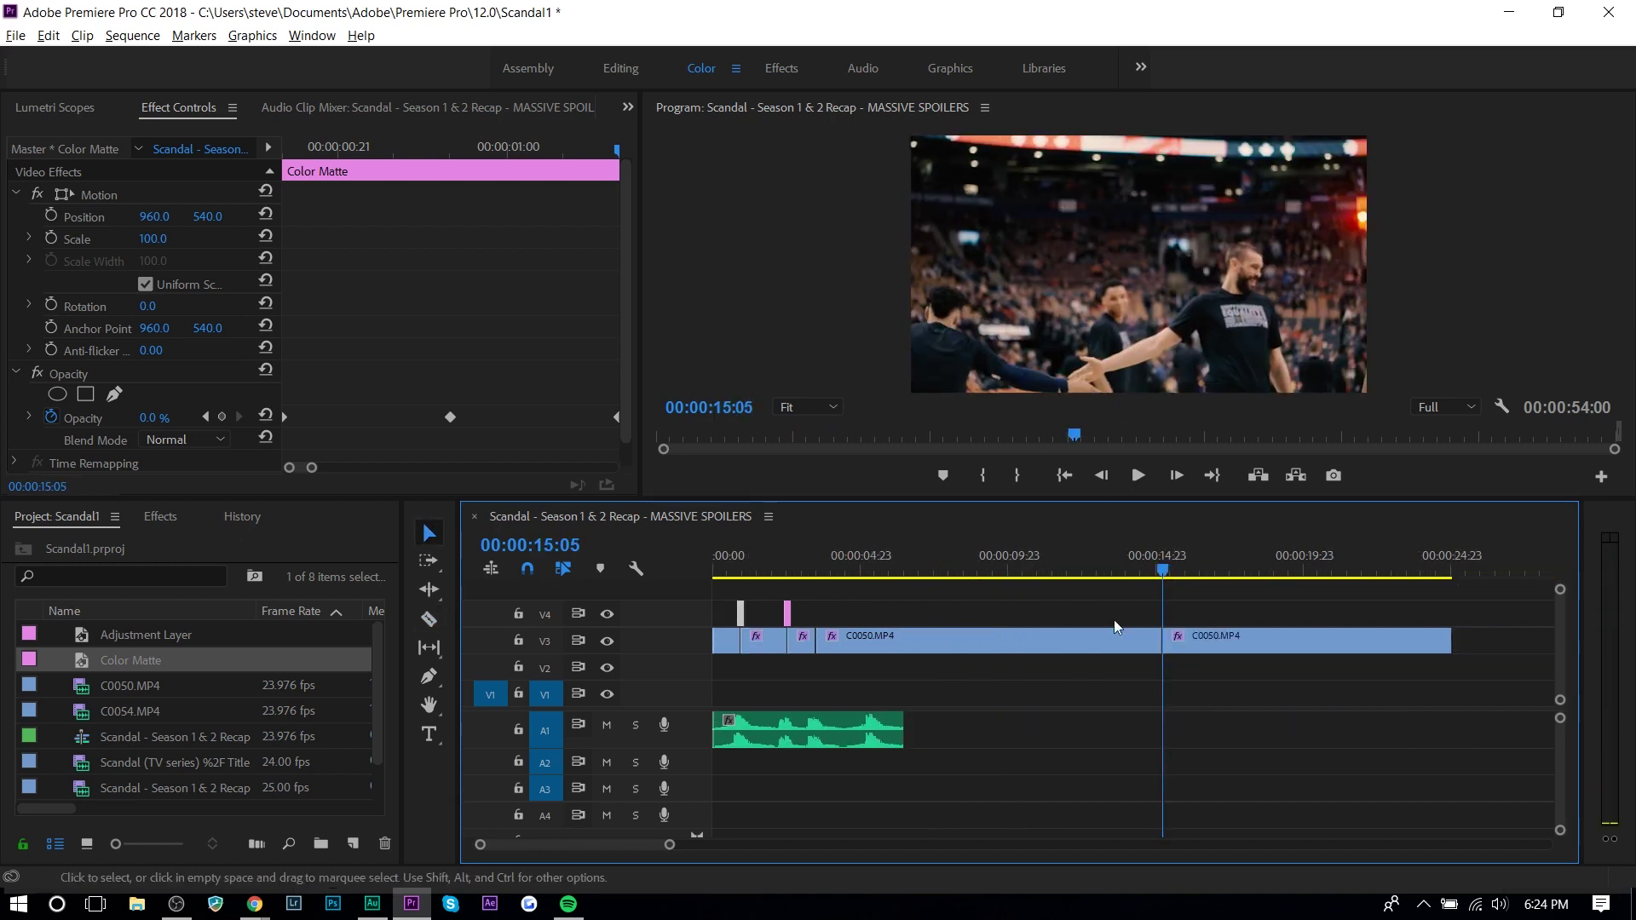
pyautogui.press('v')
pyautogui.click(1114, 635)
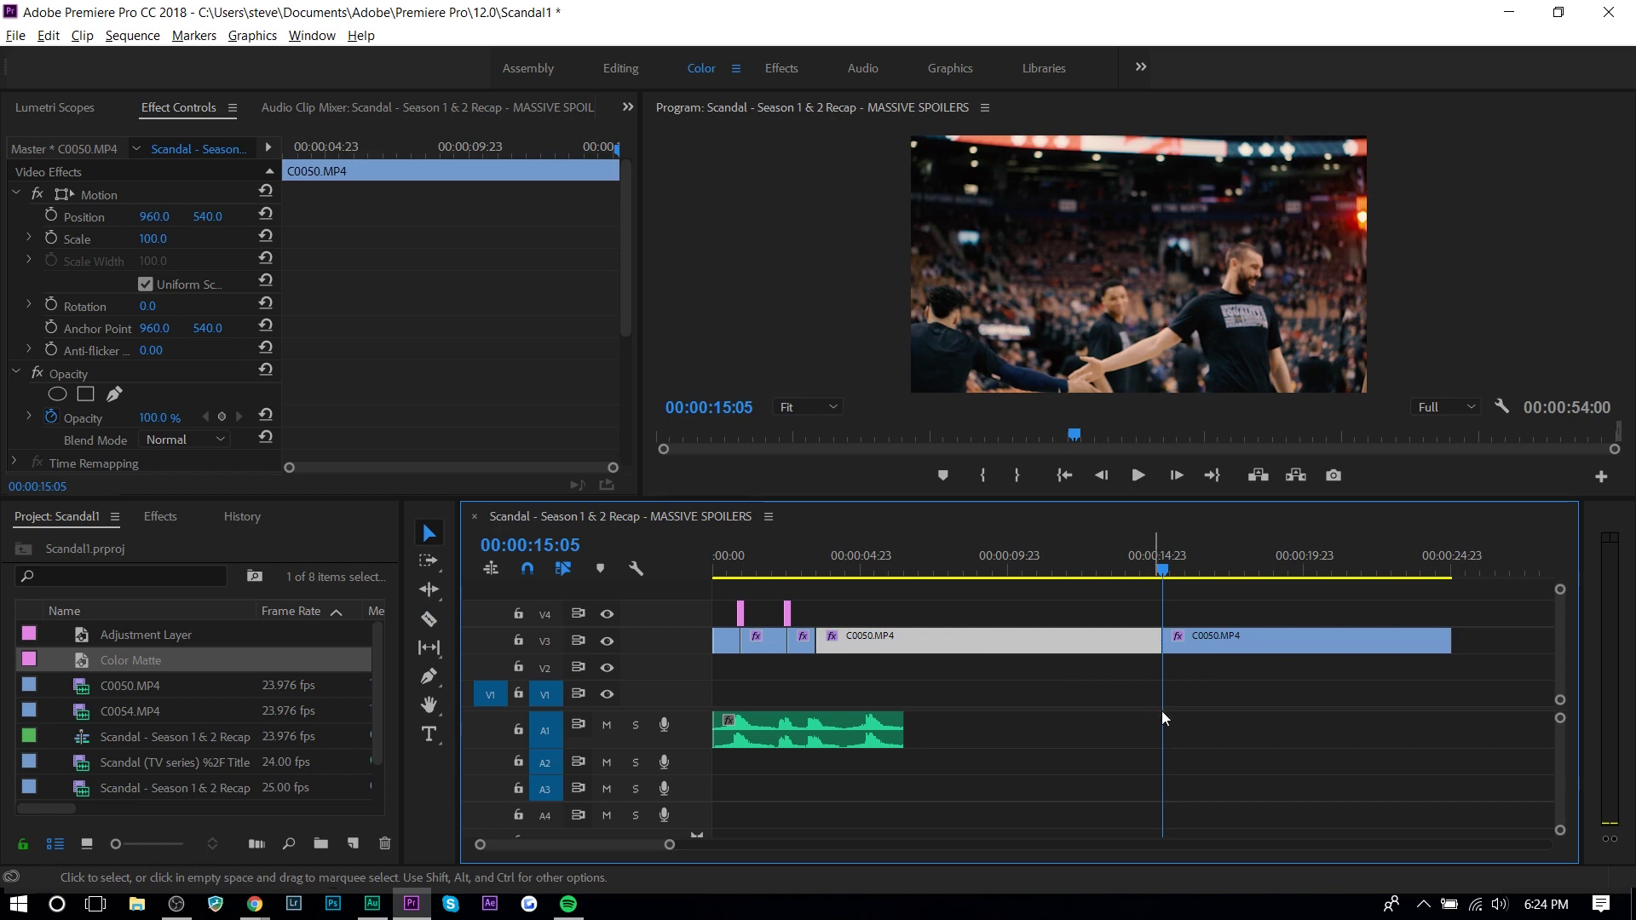
pyautogui.hotkey('ctrl', 'z')
pyautogui.hotkey('ctrl', 'z')
pyautogui.hotkey('ctrl', 'z')
pyautogui.hotkey('ctrl', 'z')
pyautogui.press('=')
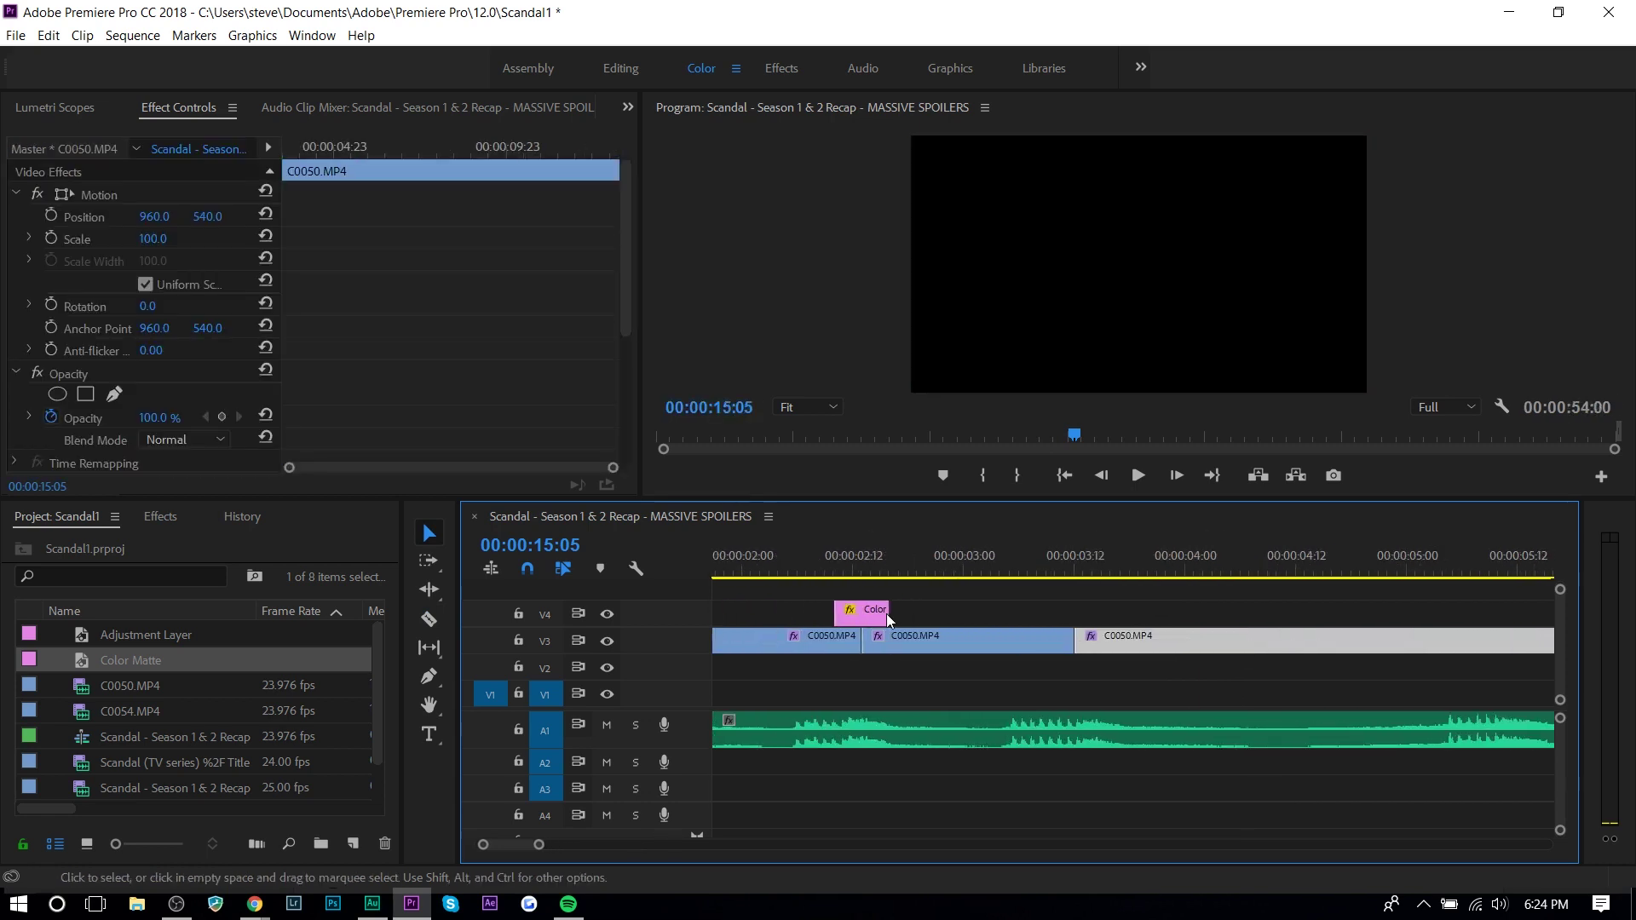
pyautogui.click(886, 613)
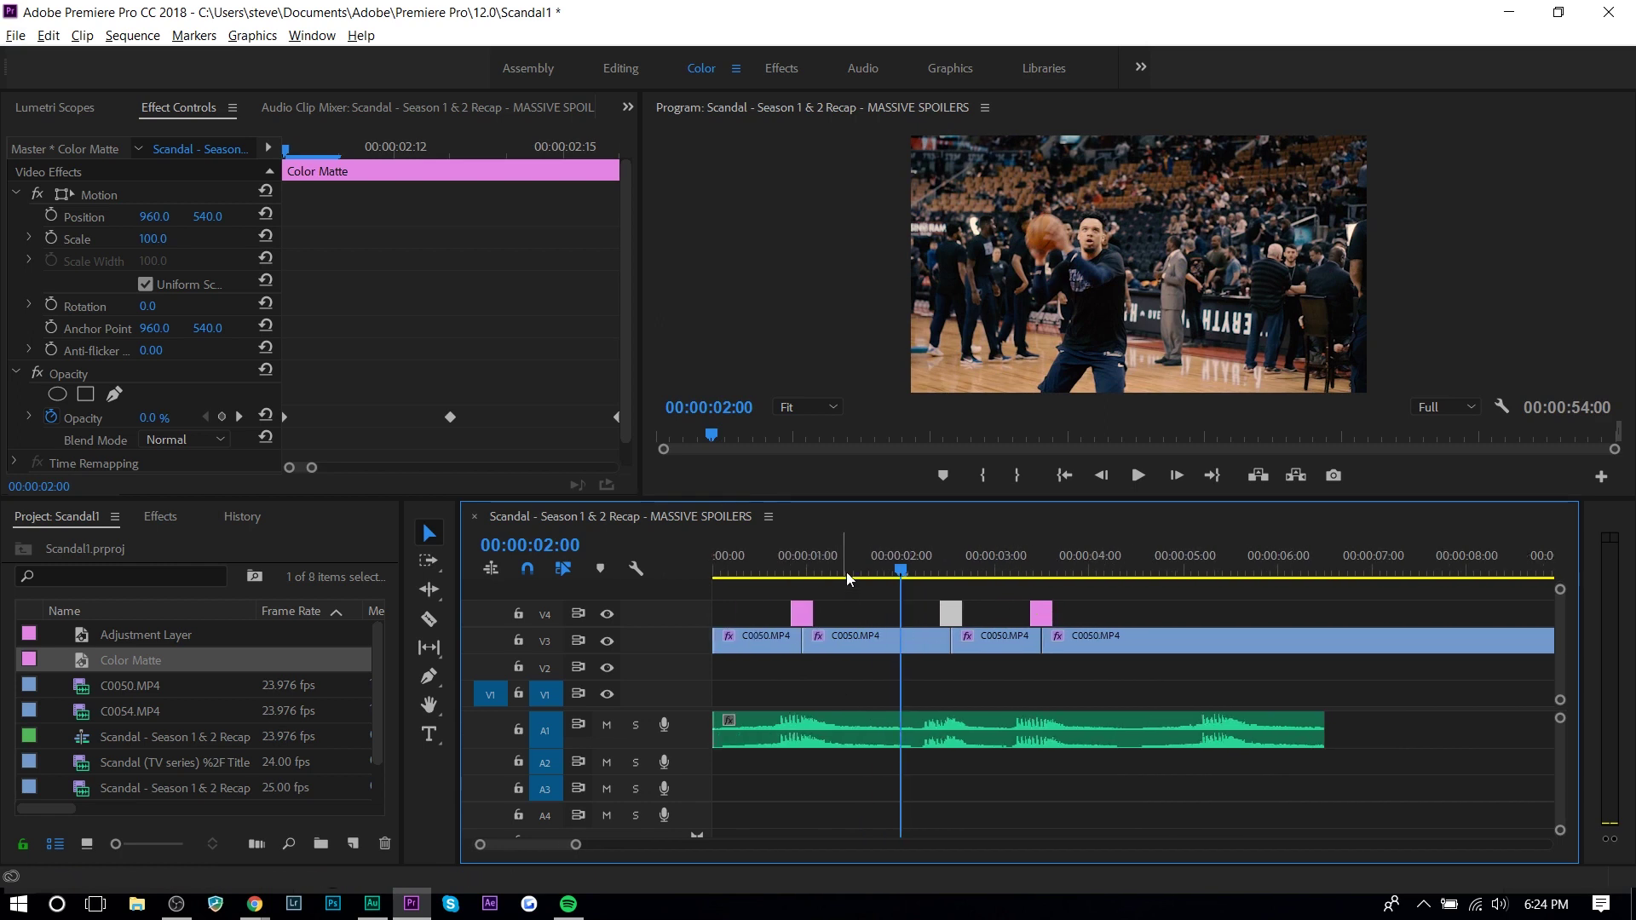
pyautogui.press('Home')
pyautogui.press('space')
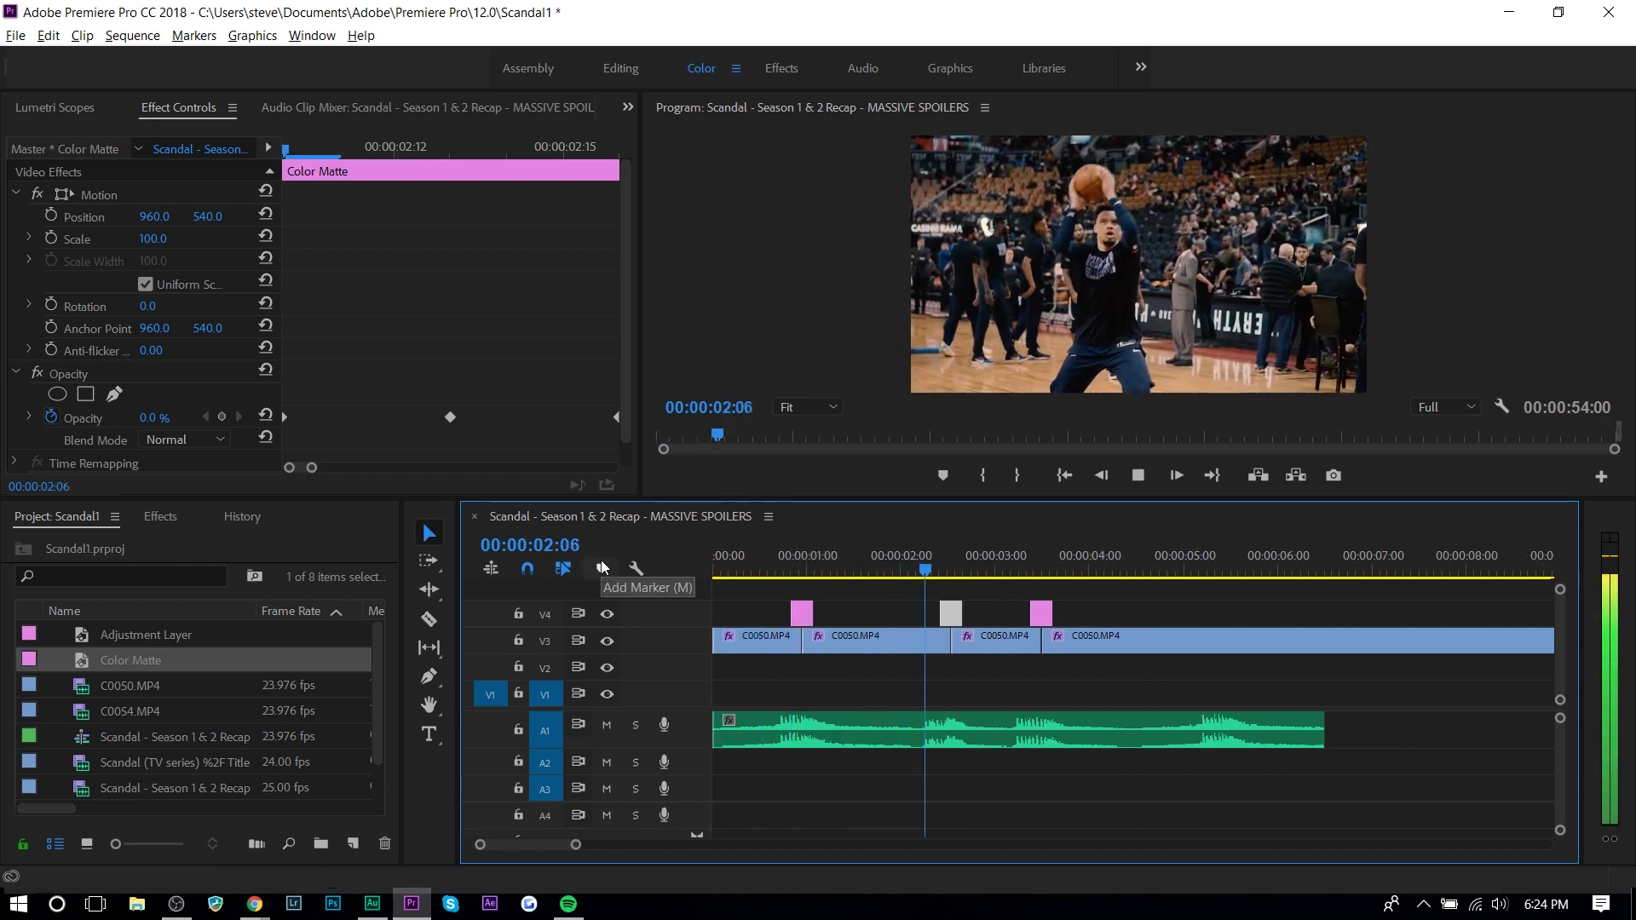
pyautogui.press('space')
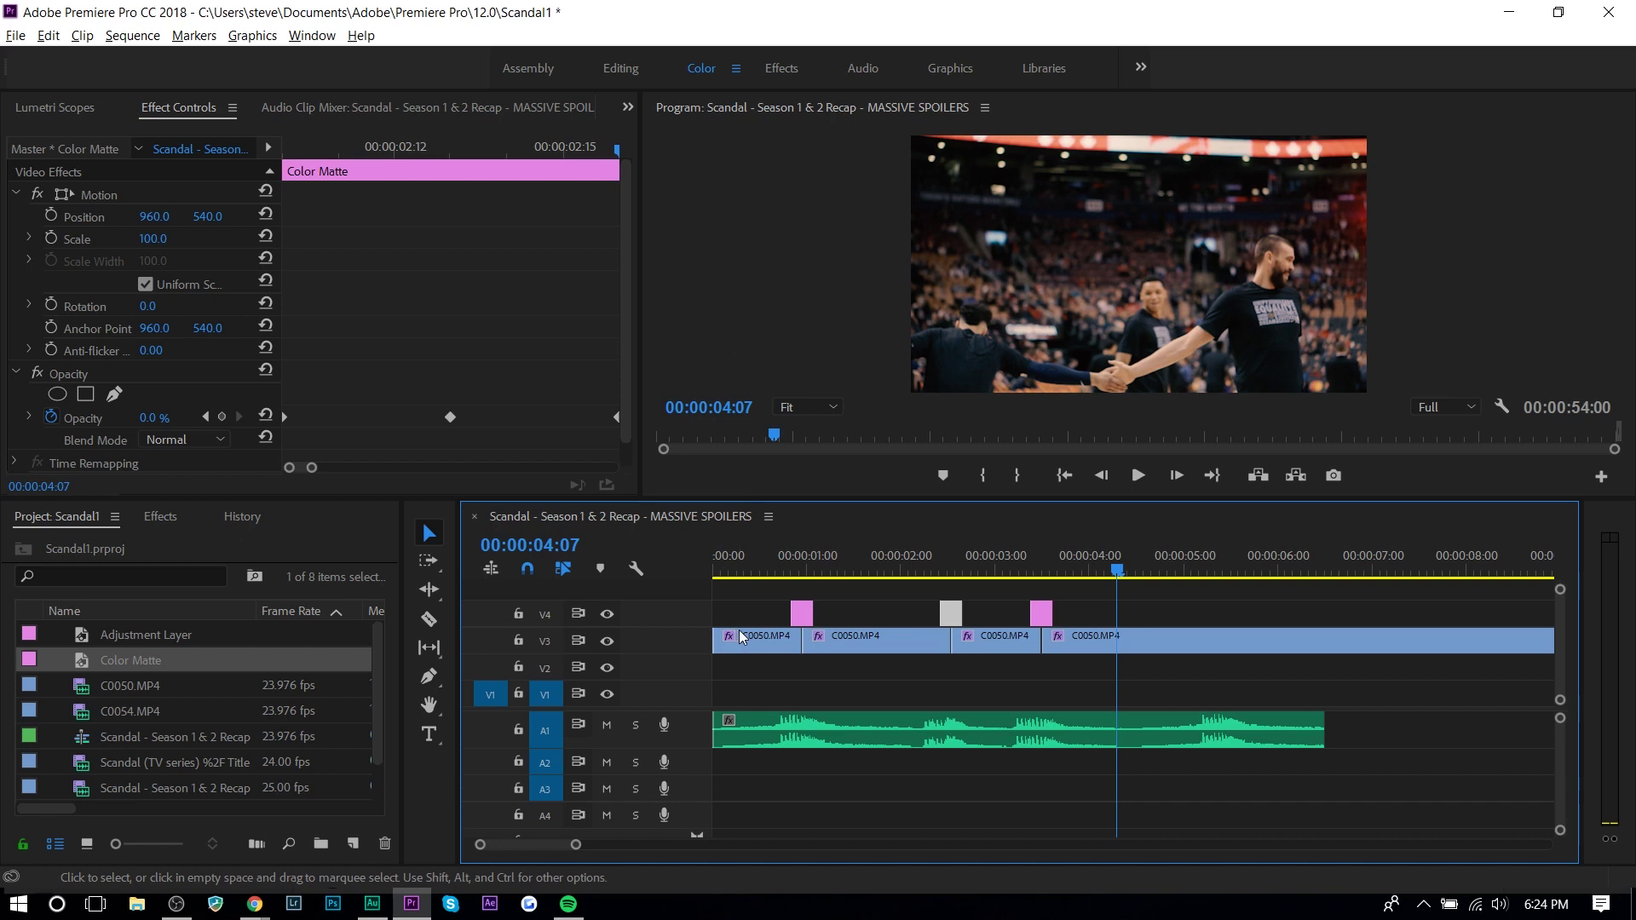
pyautogui.press('Home')
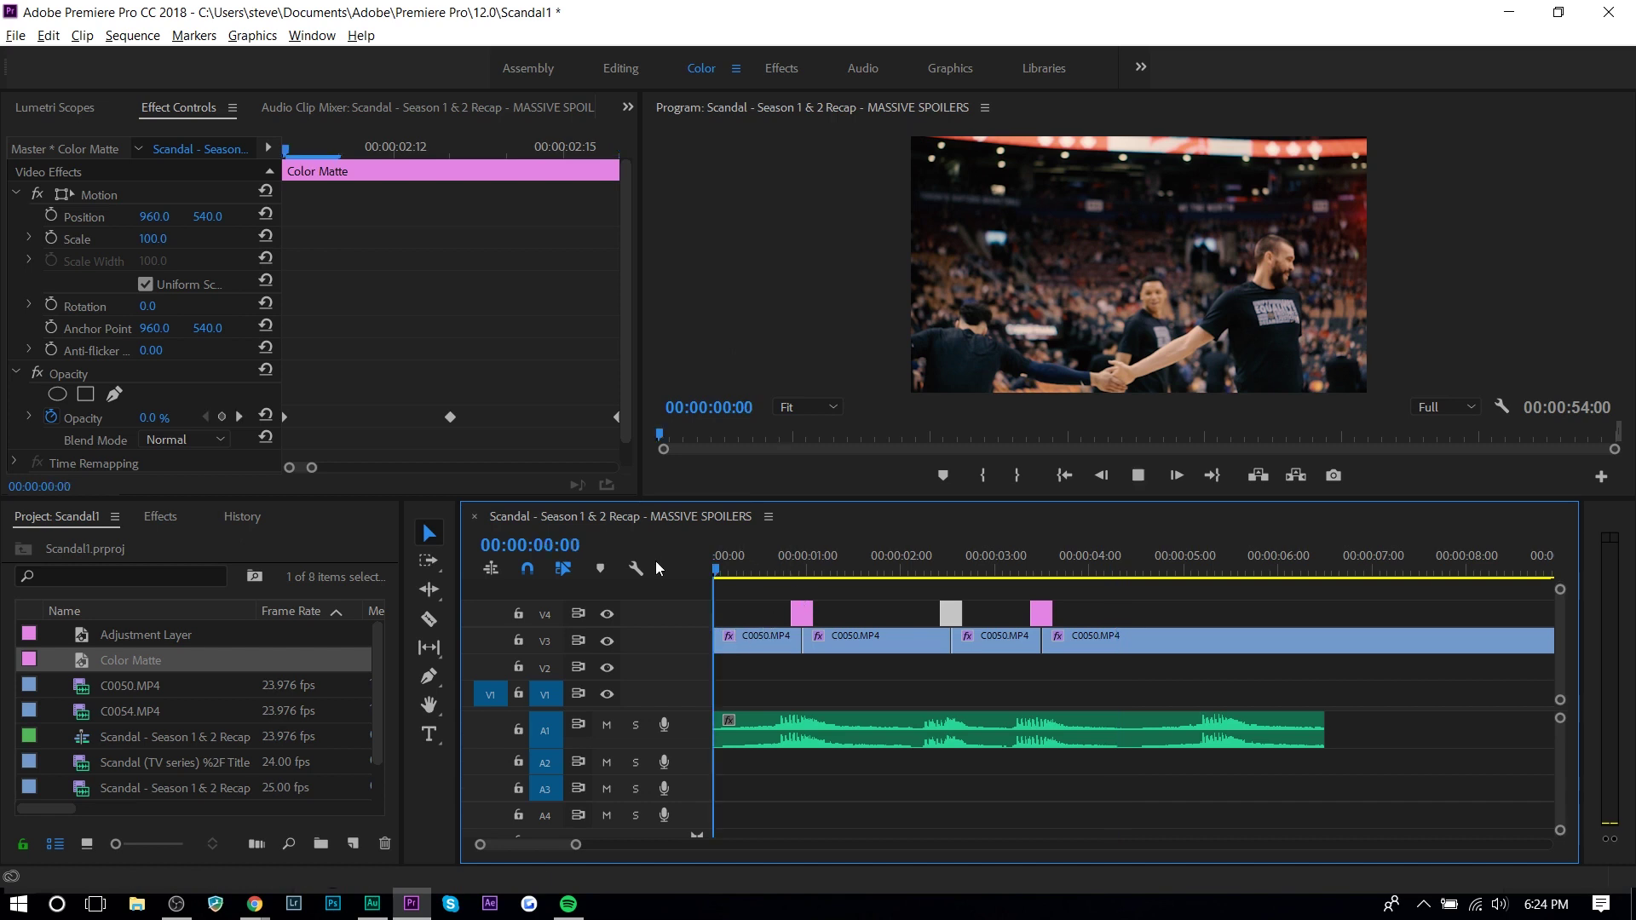
# Select the first flash, zoom in, and extend its start to 00:18.
pyautogui.click(796, 556)
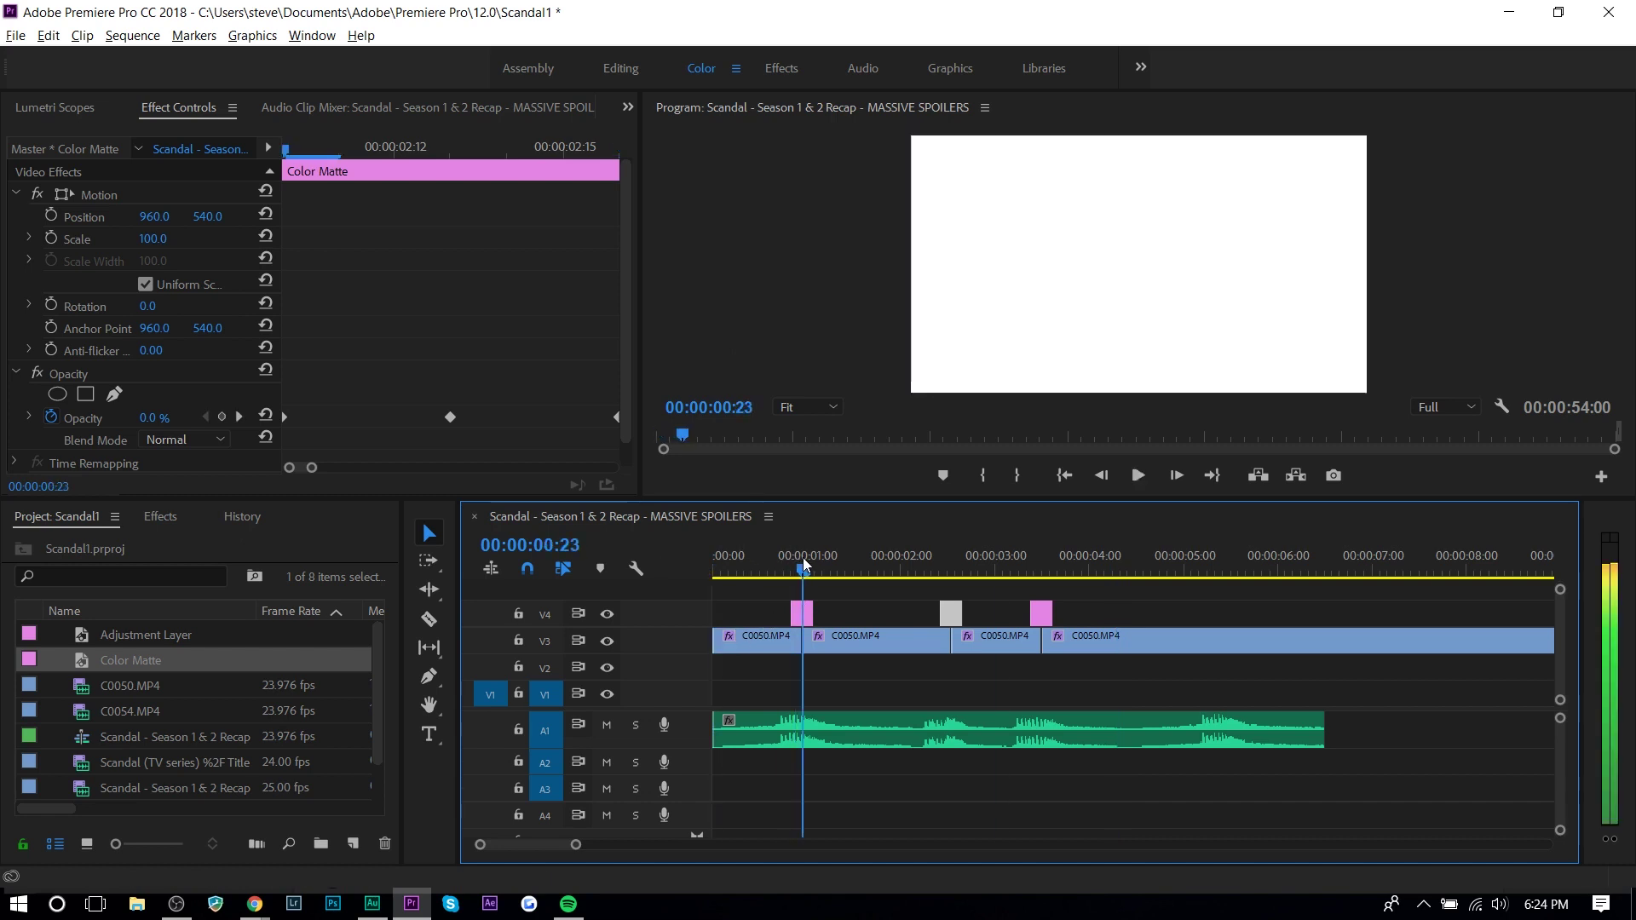
pyautogui.click(803, 613)
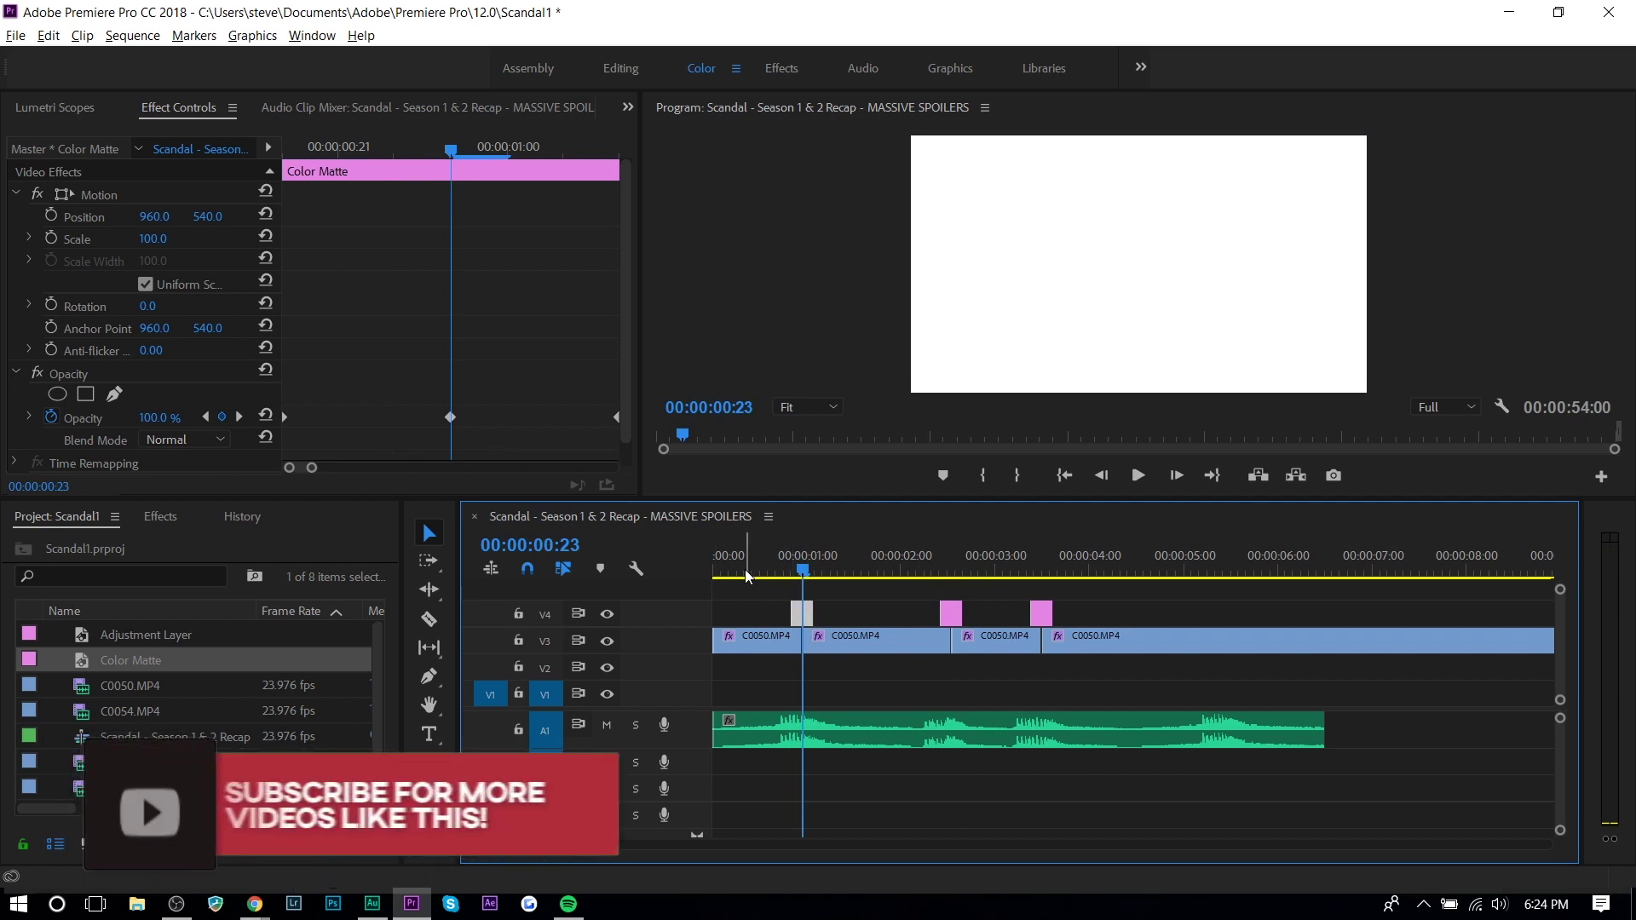
pyautogui.press('=')
pyautogui.press('=')
pyautogui.press('=')
pyautogui.press('Left')
pyautogui.press('Left')
pyautogui.press('Left')
pyautogui.press('Left')
pyautogui.press('Left')
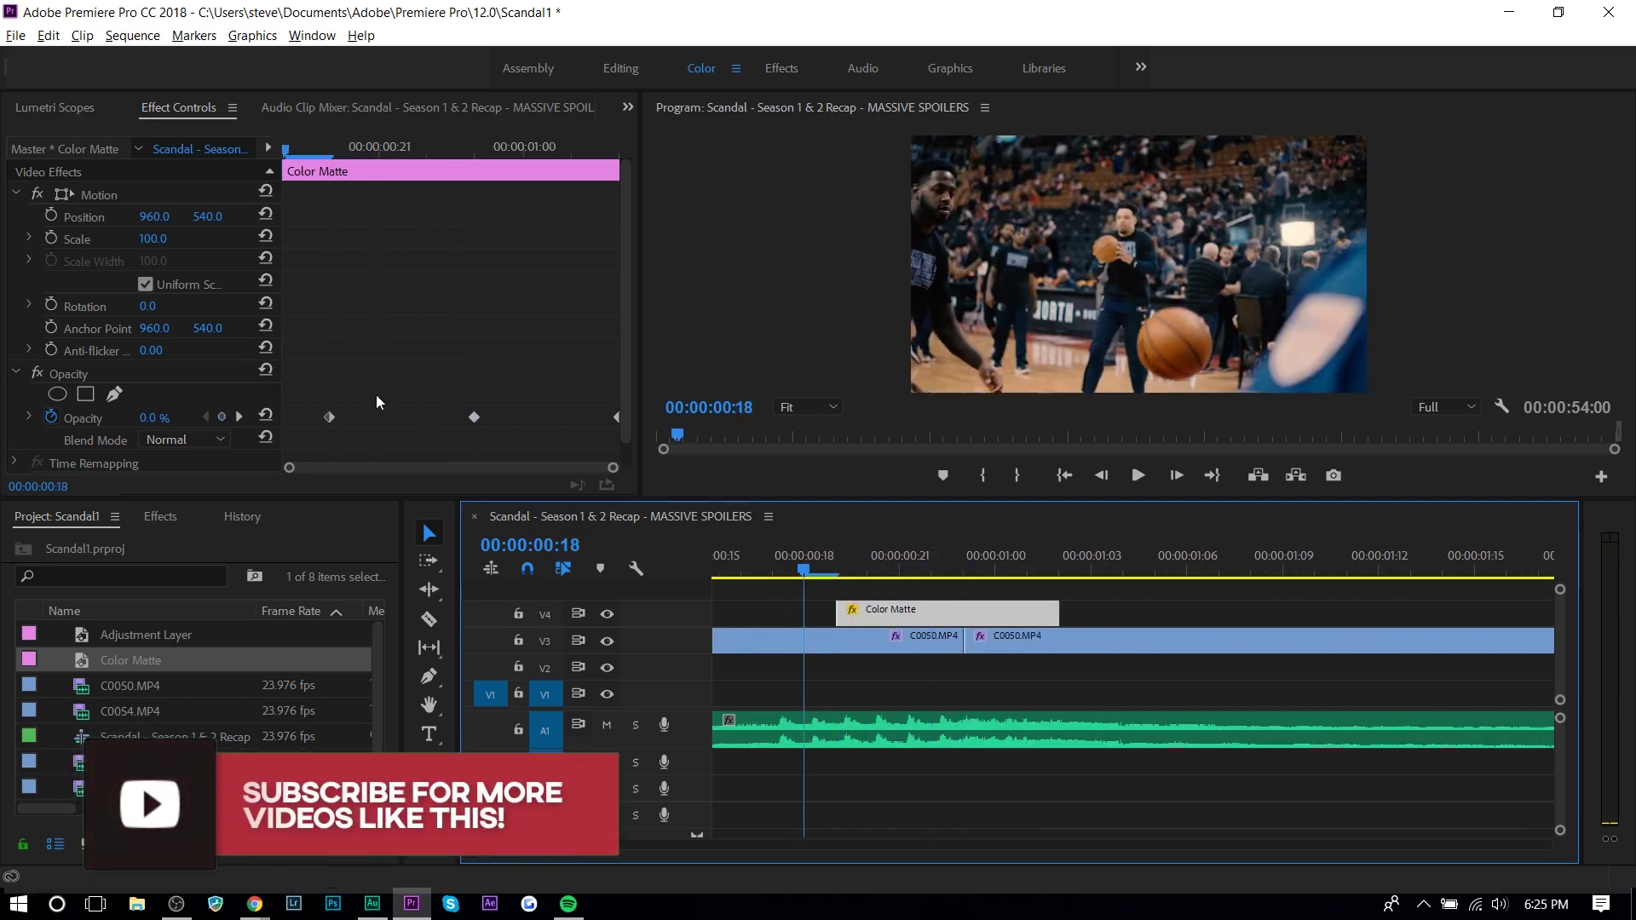
pyautogui.moveTo(838, 609); pyautogui.dragTo(803, 609)
# Extend the first flash's end to 01:04, a few frames past the cut.
pyautogui.click(968, 563)
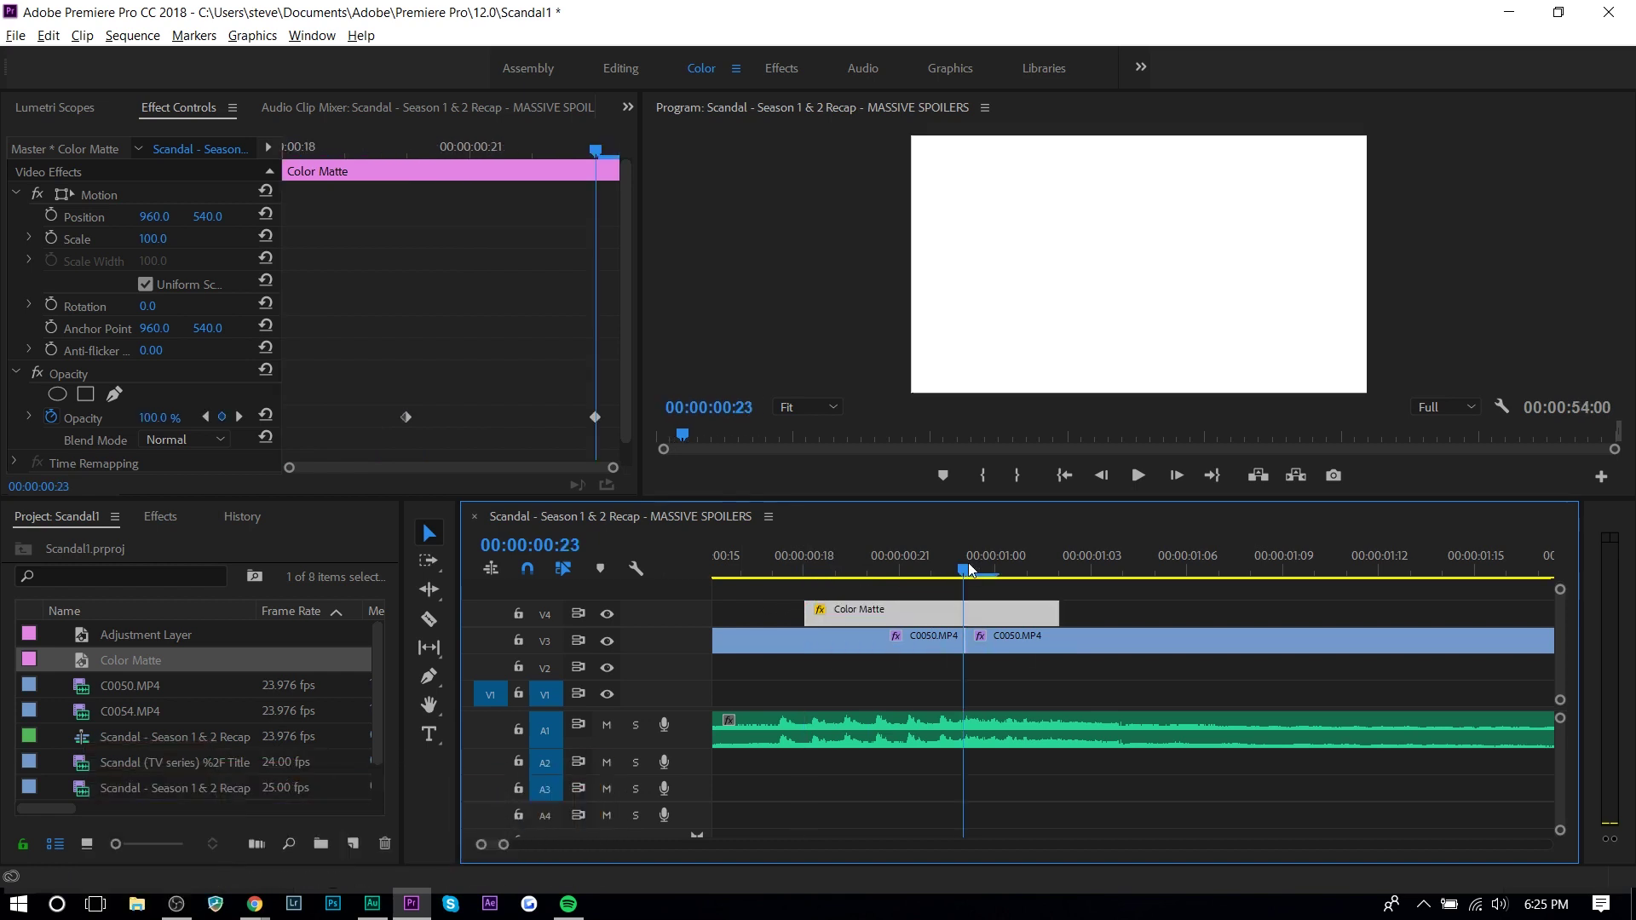
pyautogui.press('Right')
pyautogui.press('Right')
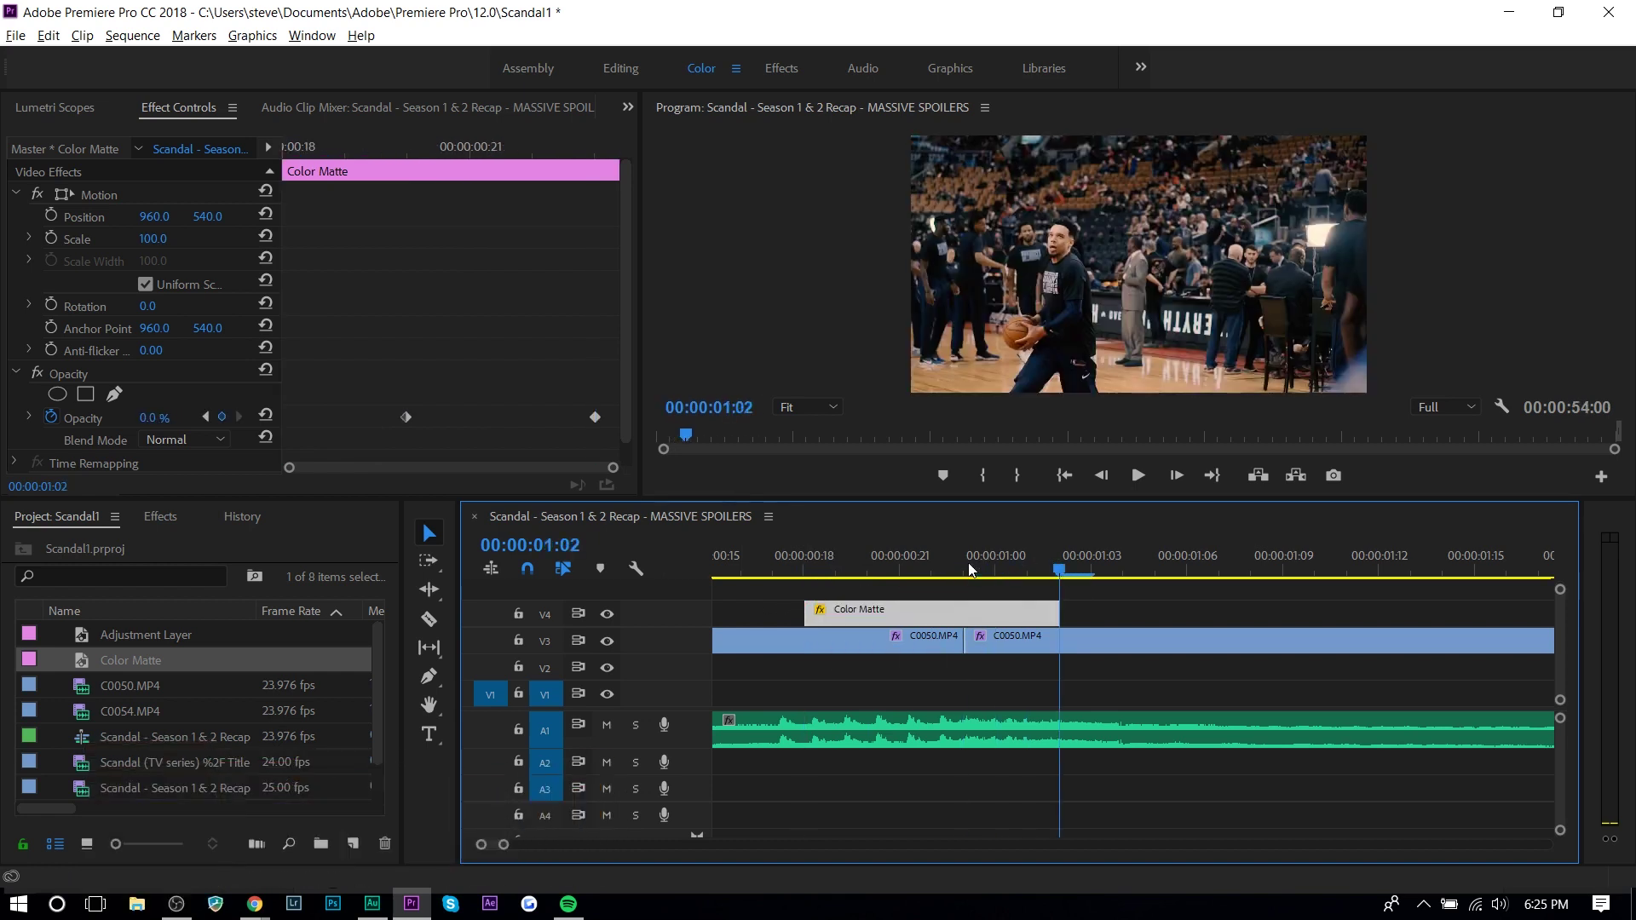
pyautogui.press('Right')
pyautogui.press('Right')
pyautogui.moveTo(1055, 608); pyautogui.dragTo(1122, 608)
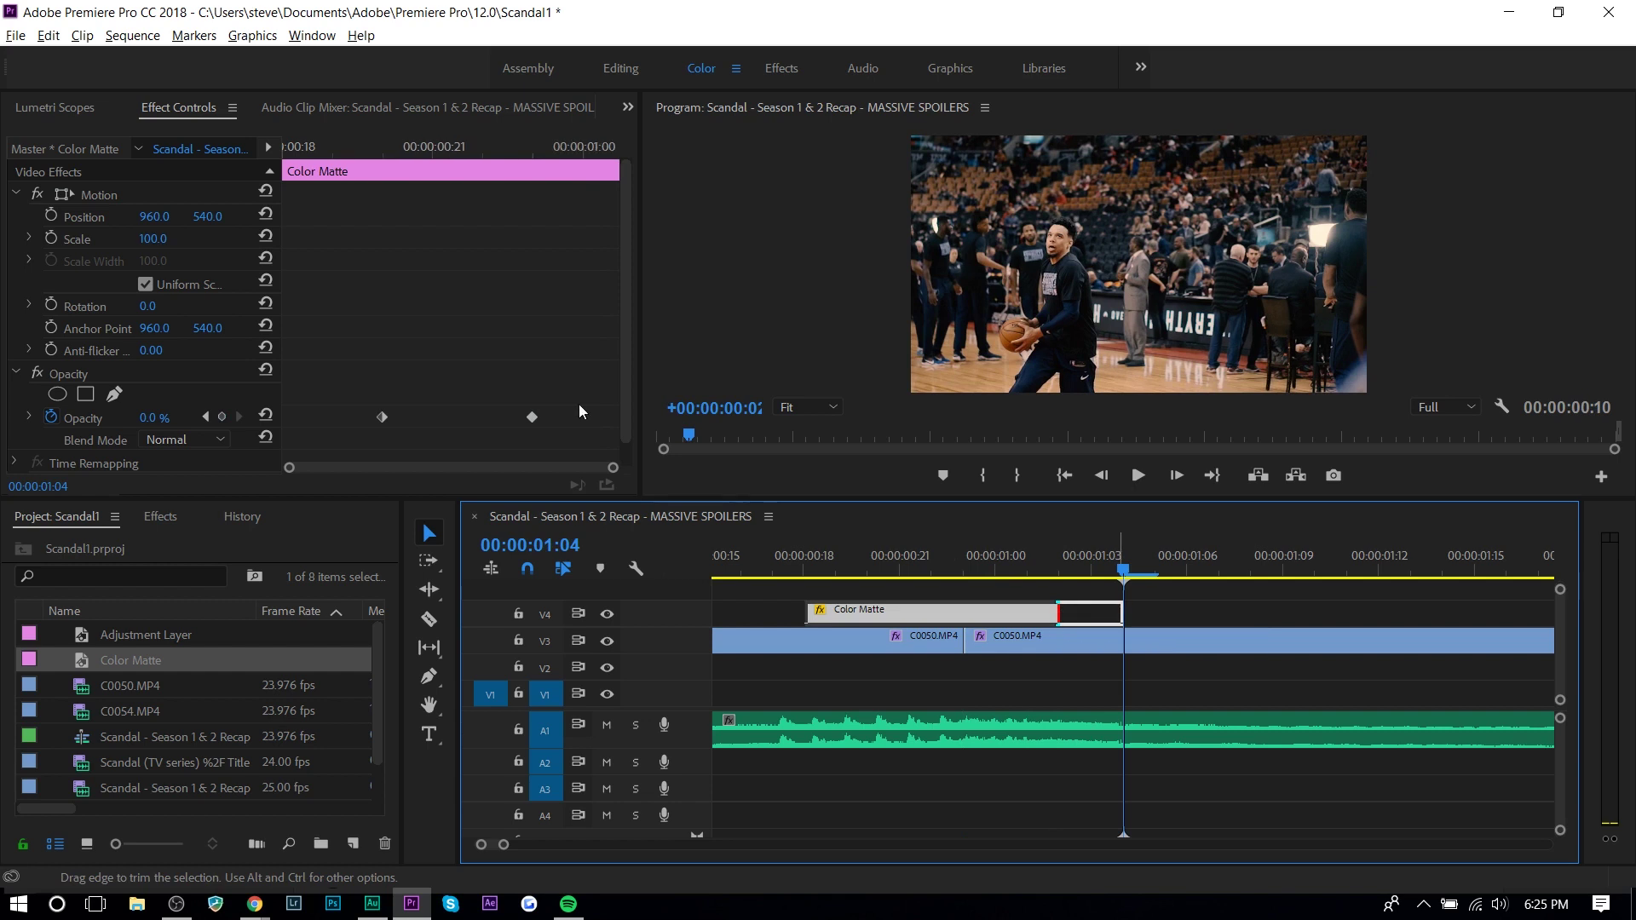
# Move the first opacity keyframe to the clip's new start and preview the flash.
pyautogui.click(449, 217)
pyautogui.moveTo(350, 418); pyautogui.dragTo(283, 418)
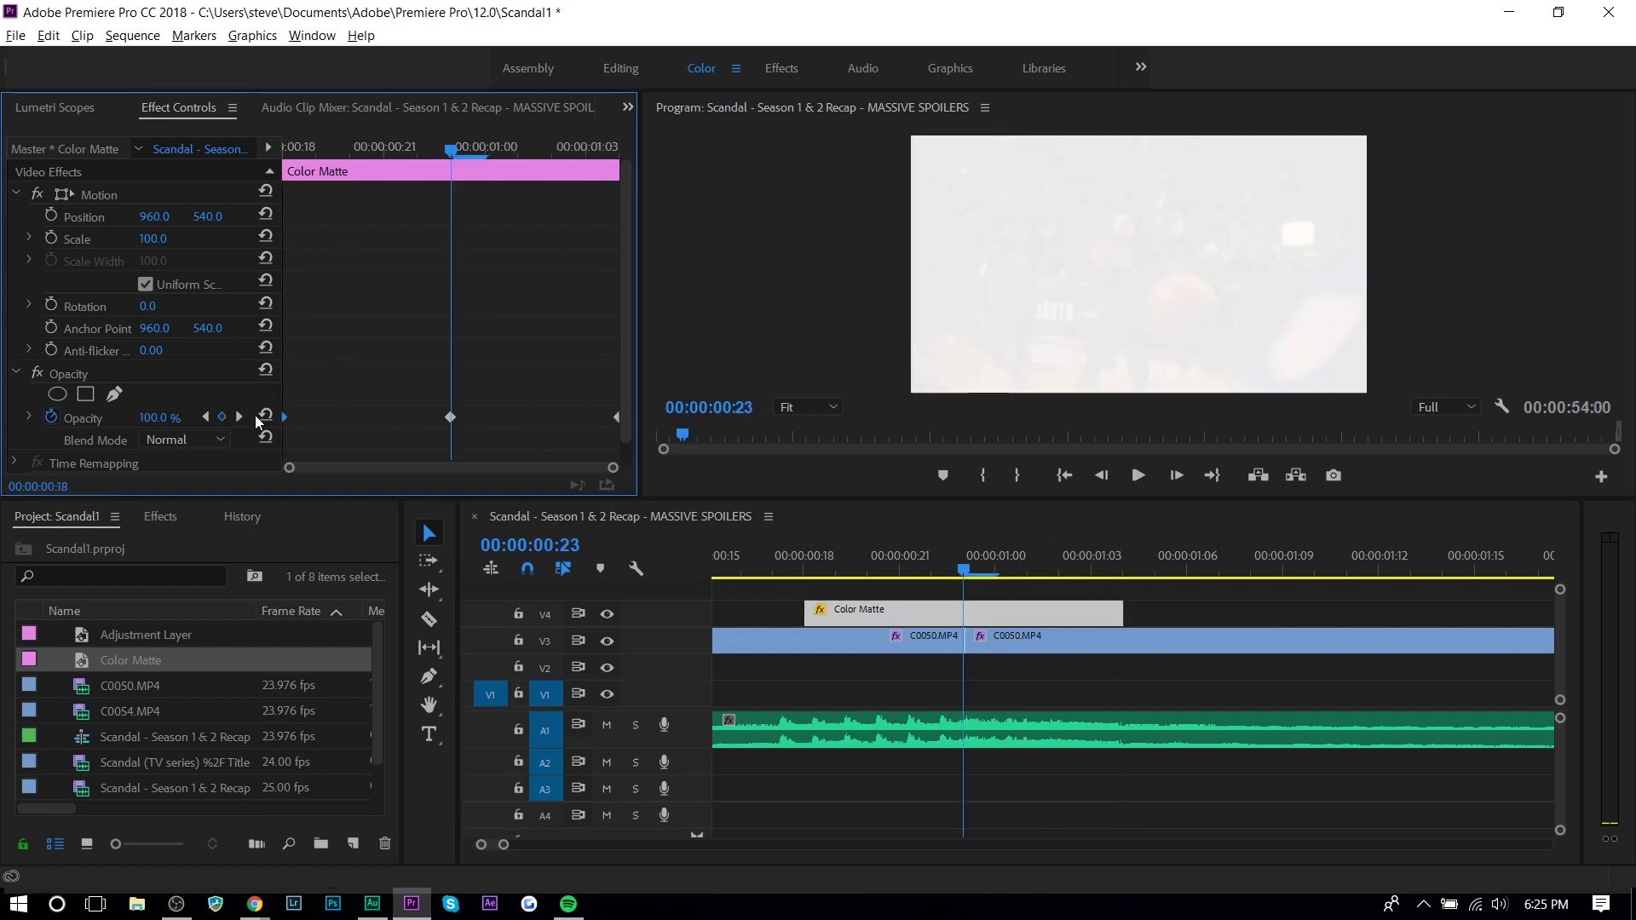
pyautogui.click(775, 555)
pyautogui.press('space')
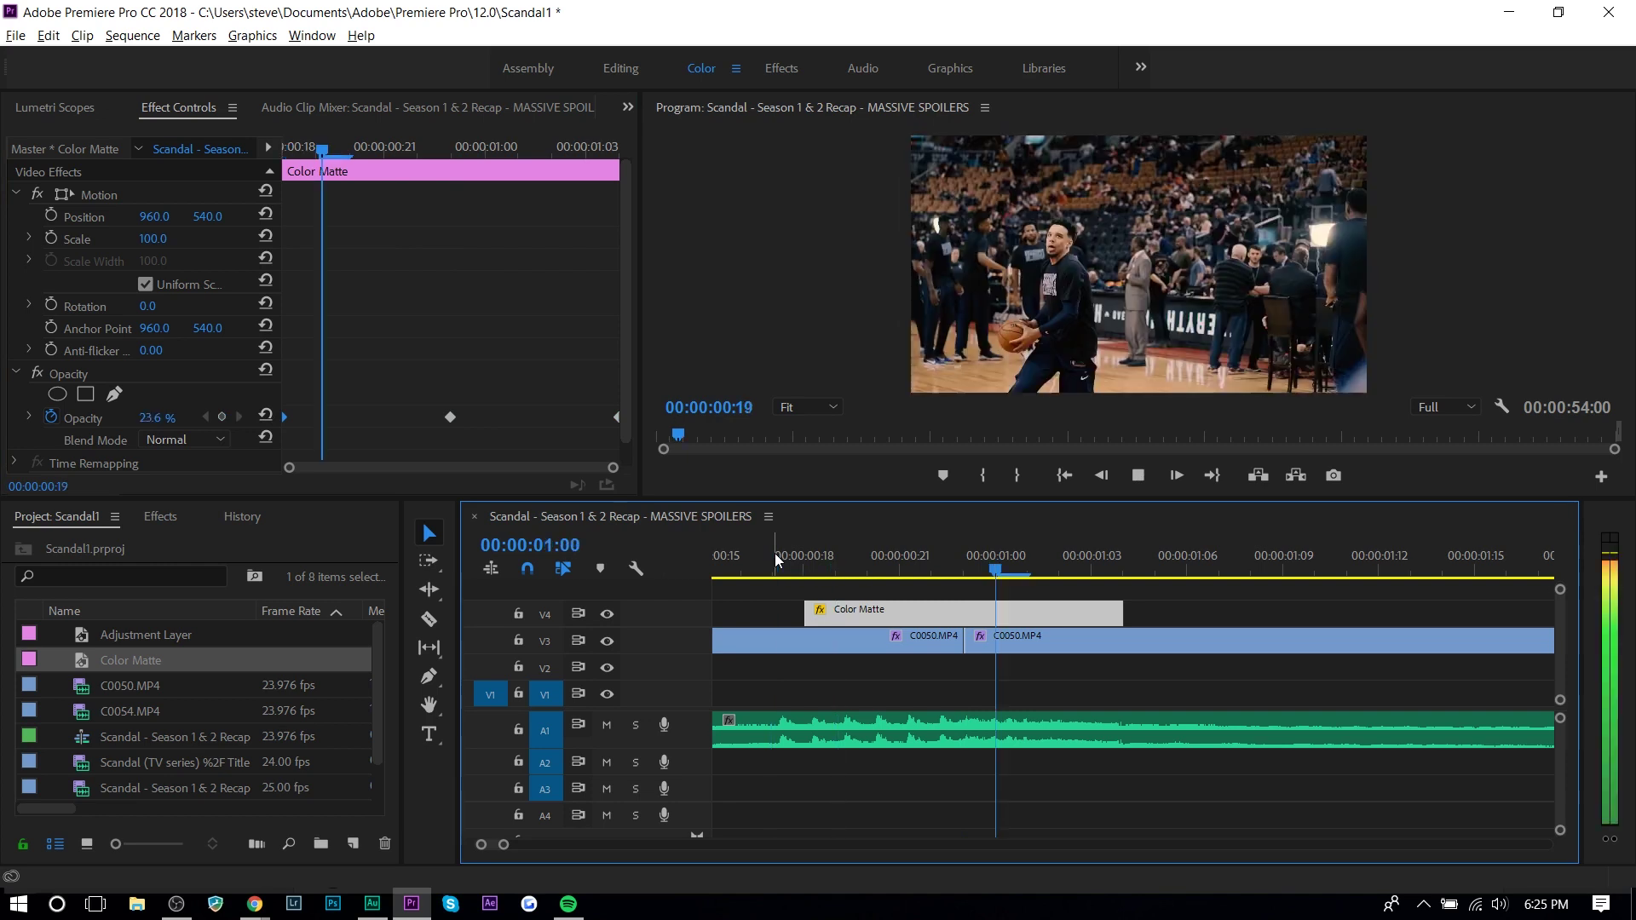
pyautogui.press('space')
# Zoom the timeline out and play from near the sequence start.
pyautogui.press('-')
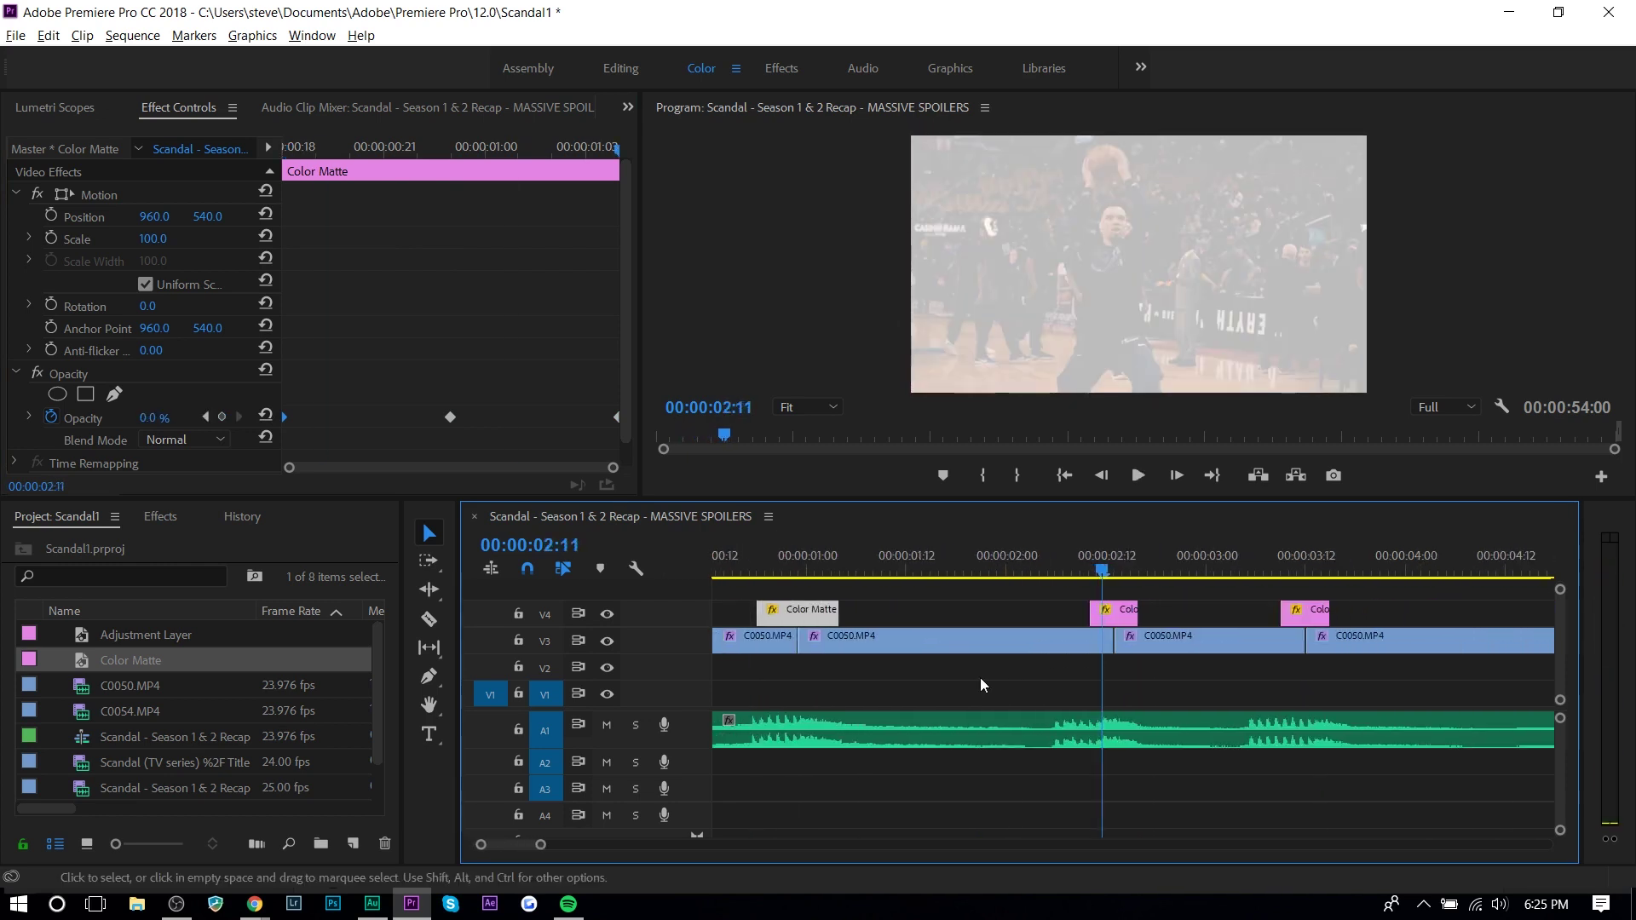
pyautogui.press('-')
pyautogui.press('-')
pyautogui.scroll(1, 929, 674)
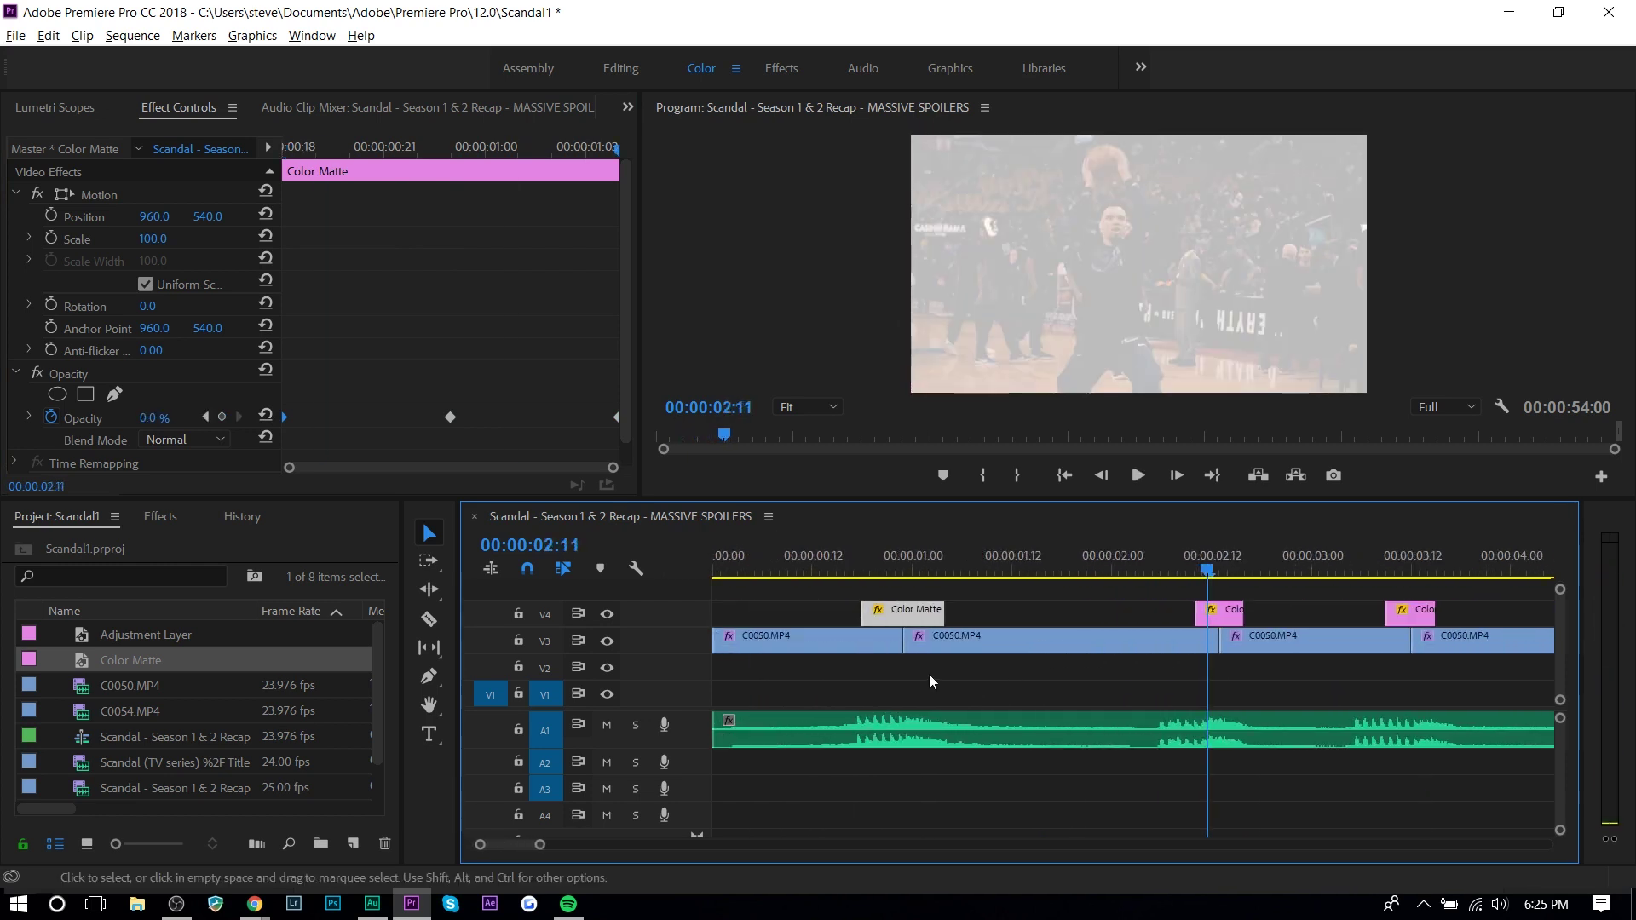
pyautogui.click(839, 574)
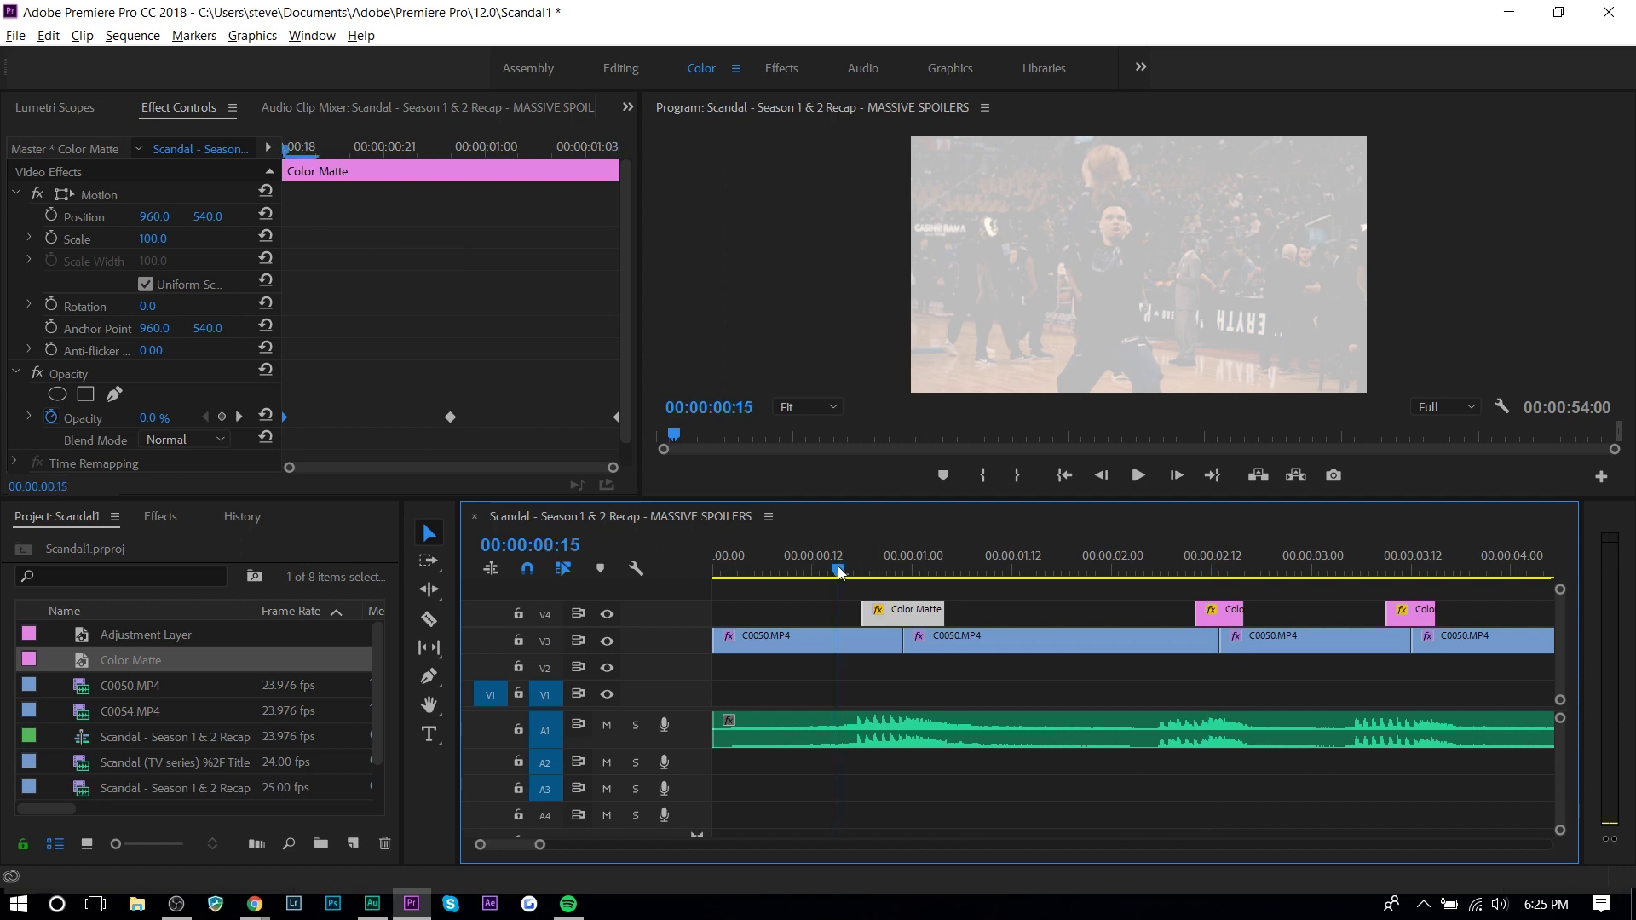
pyautogui.press('space')
pyautogui.press('space')
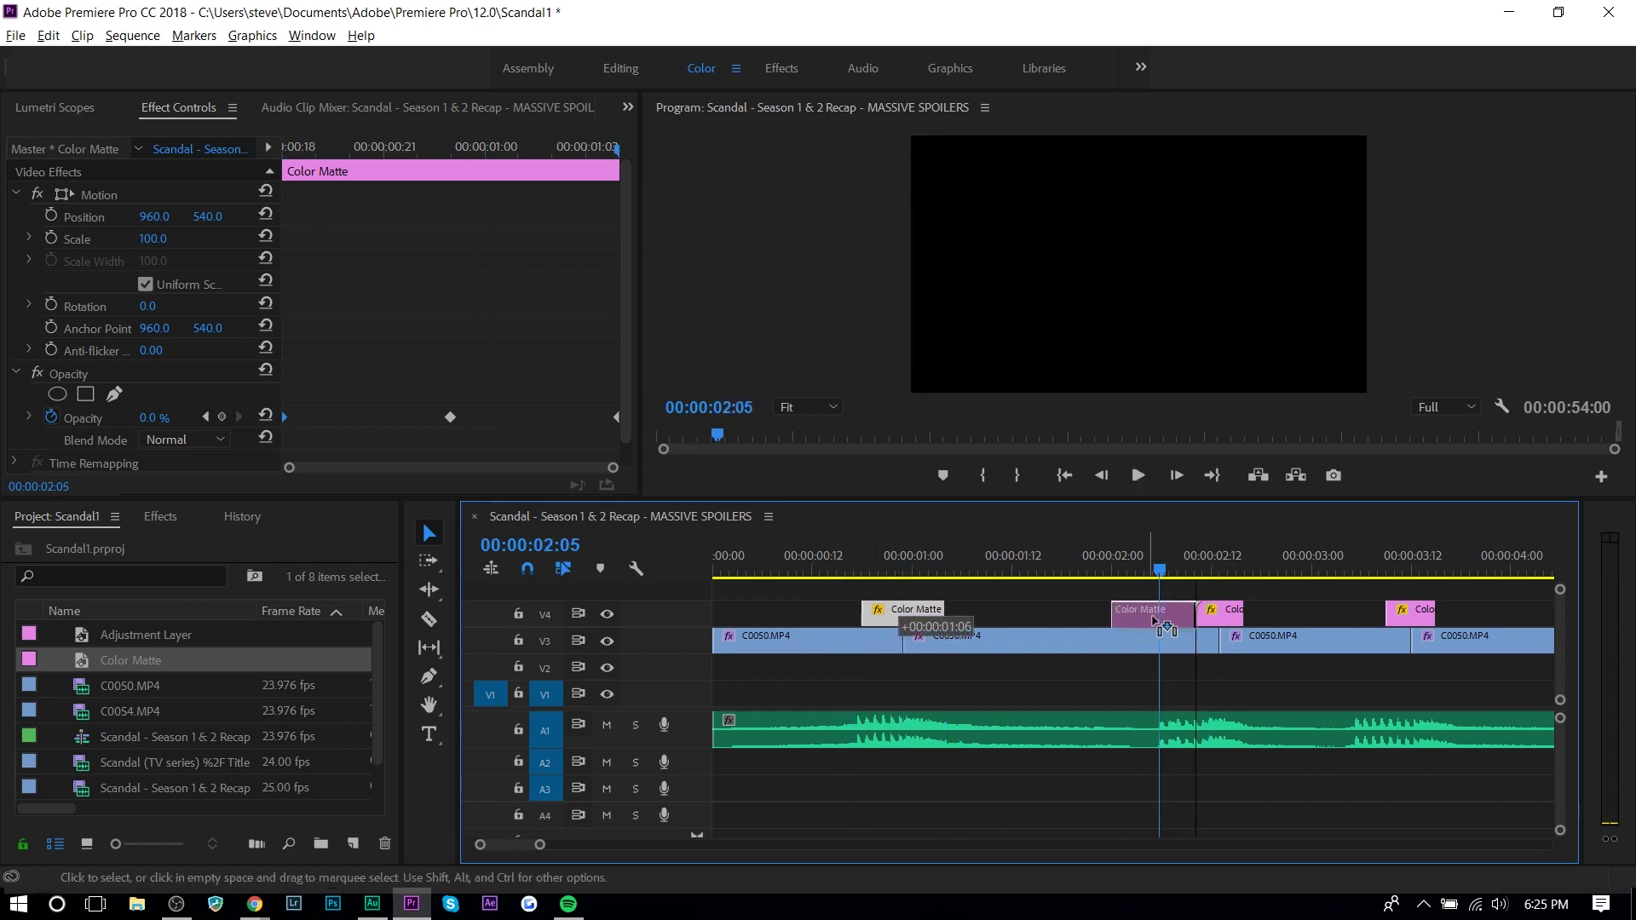
# Extend the second flash to start around 2:05, then replay the sequence from the start.
pyautogui.moveTo(1198, 610); pyautogui.dragTo(1180, 610)
pyautogui.scroll(-2, 1074, 648)
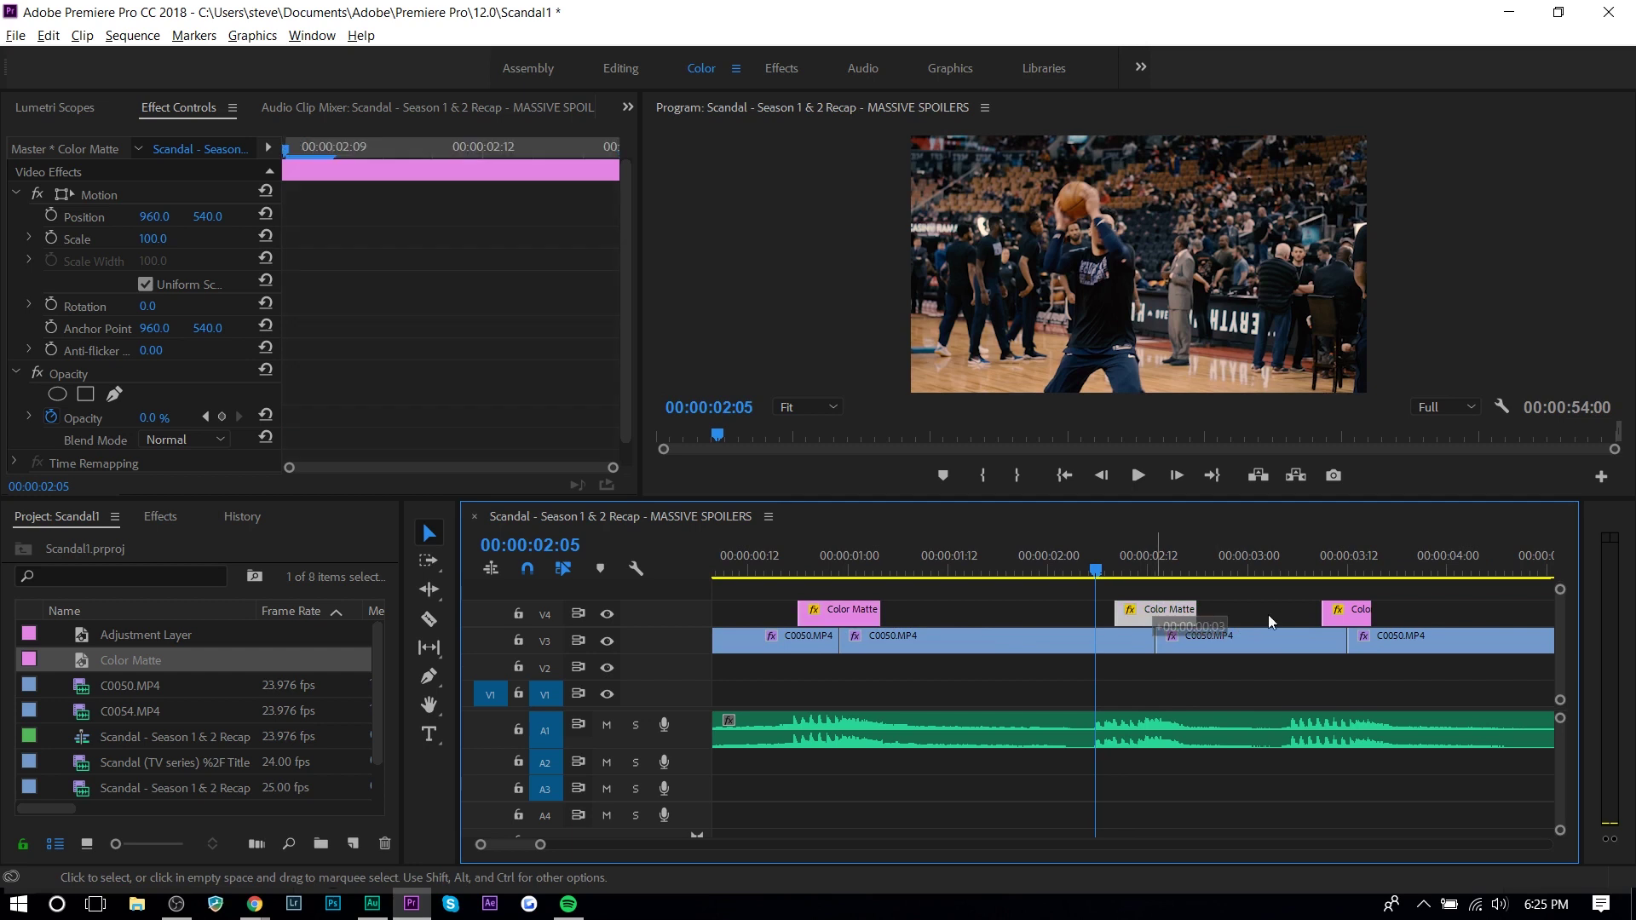
pyautogui.click(1092, 610)
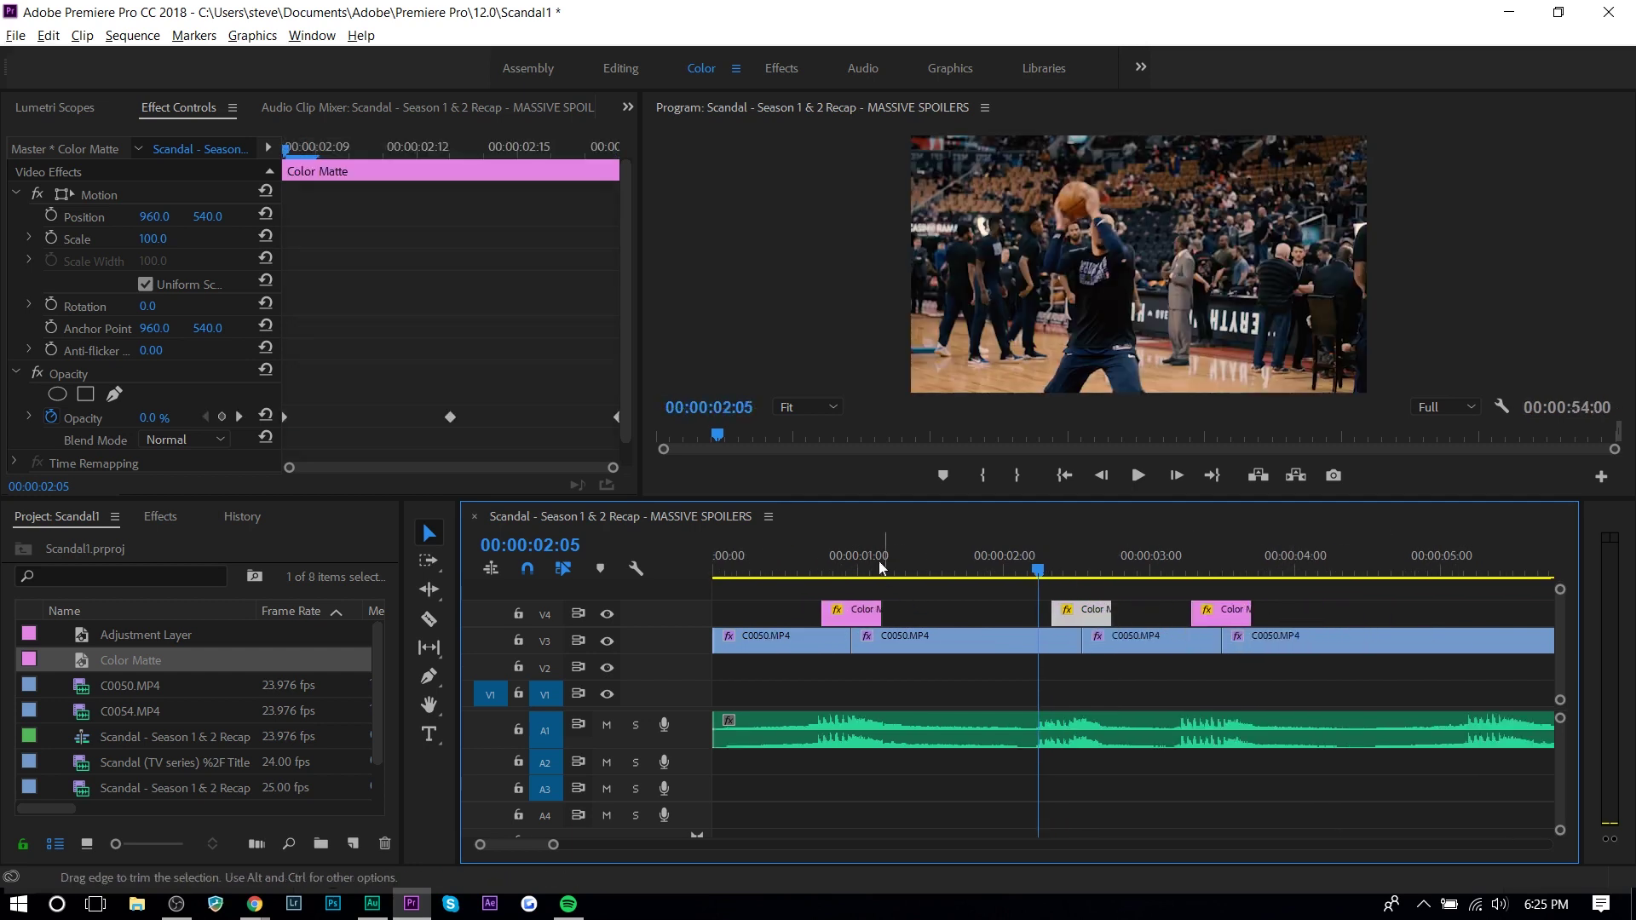
pyautogui.click(714, 552)
pyautogui.press('space')
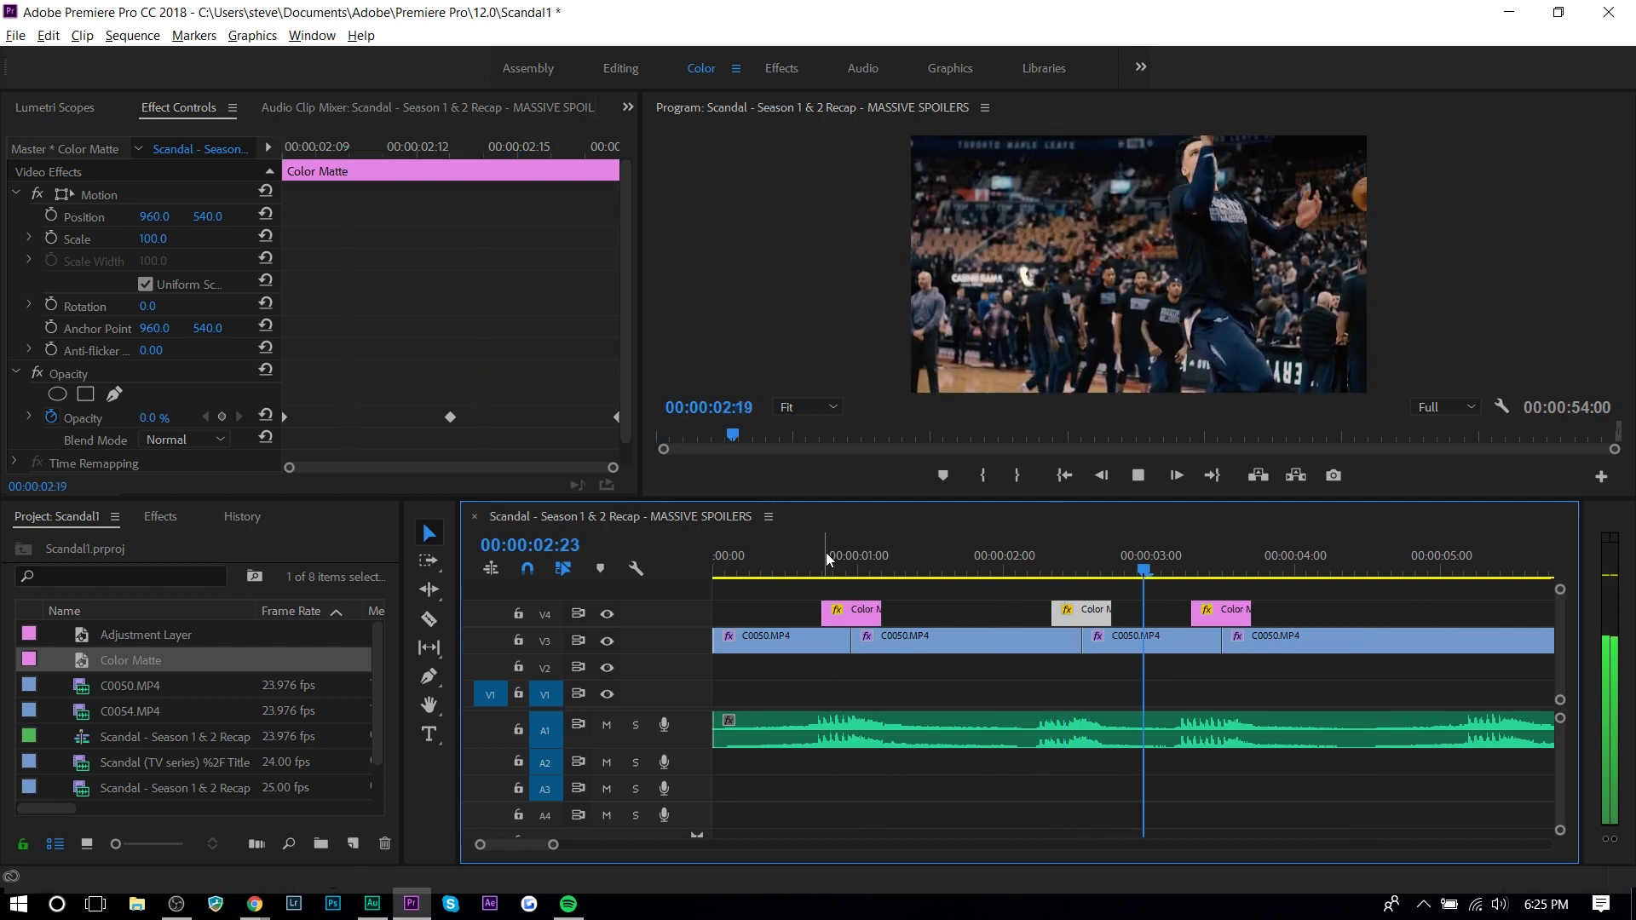
pyautogui.press('space')
pyautogui.scroll(-3, 1027, 695)
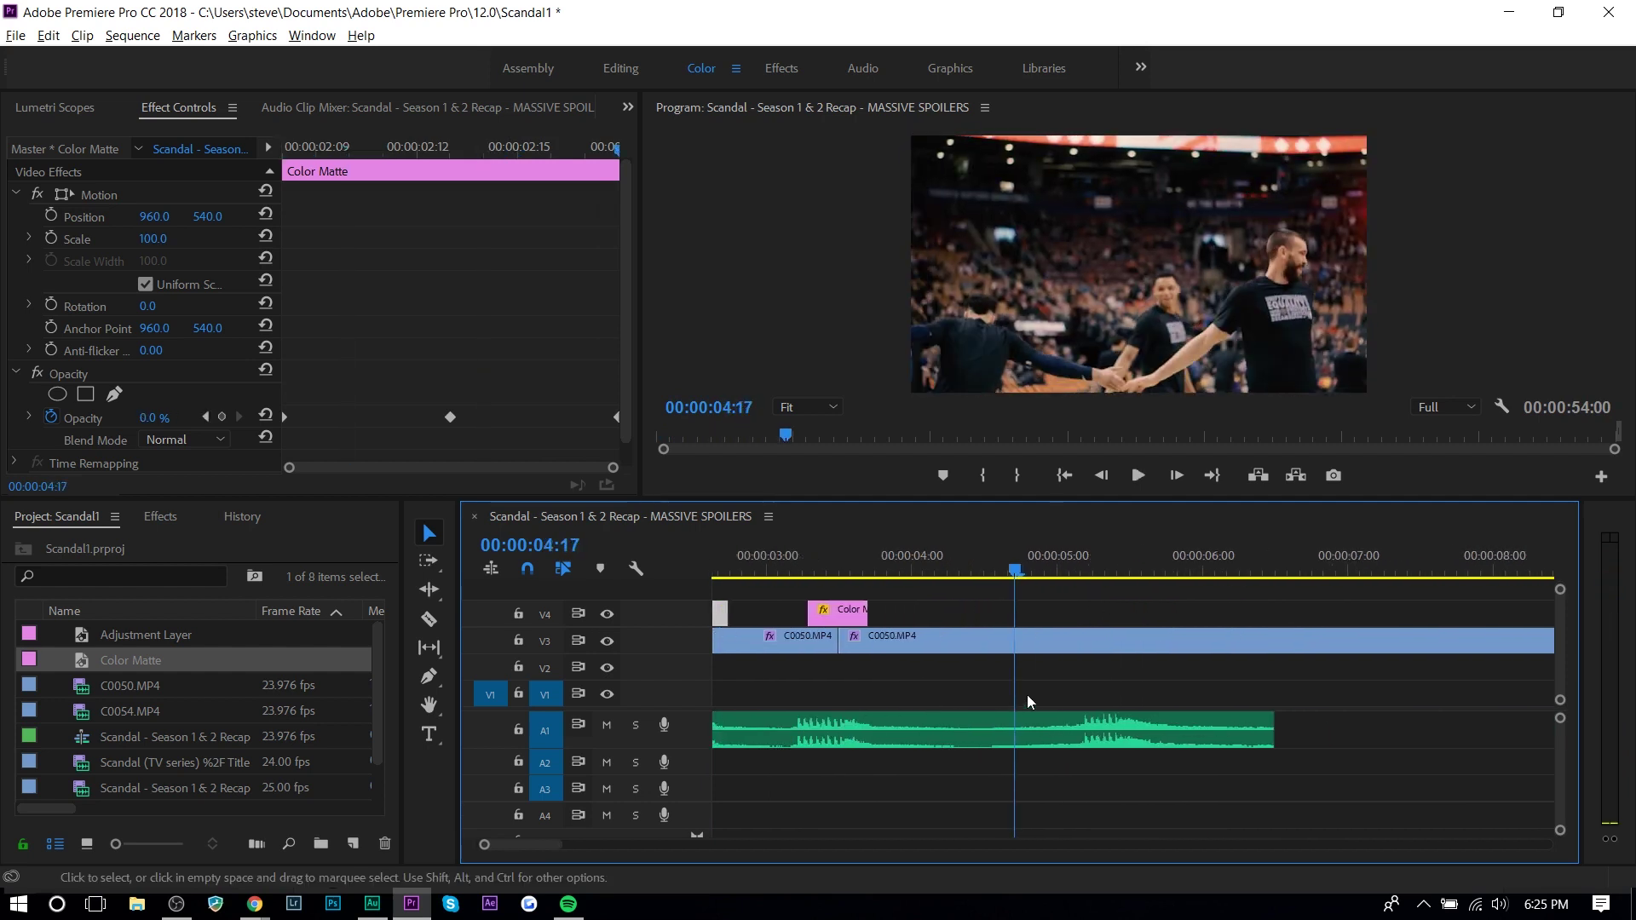
pyautogui.moveTo(974, 562); pyautogui.dragTo(1229, 575)
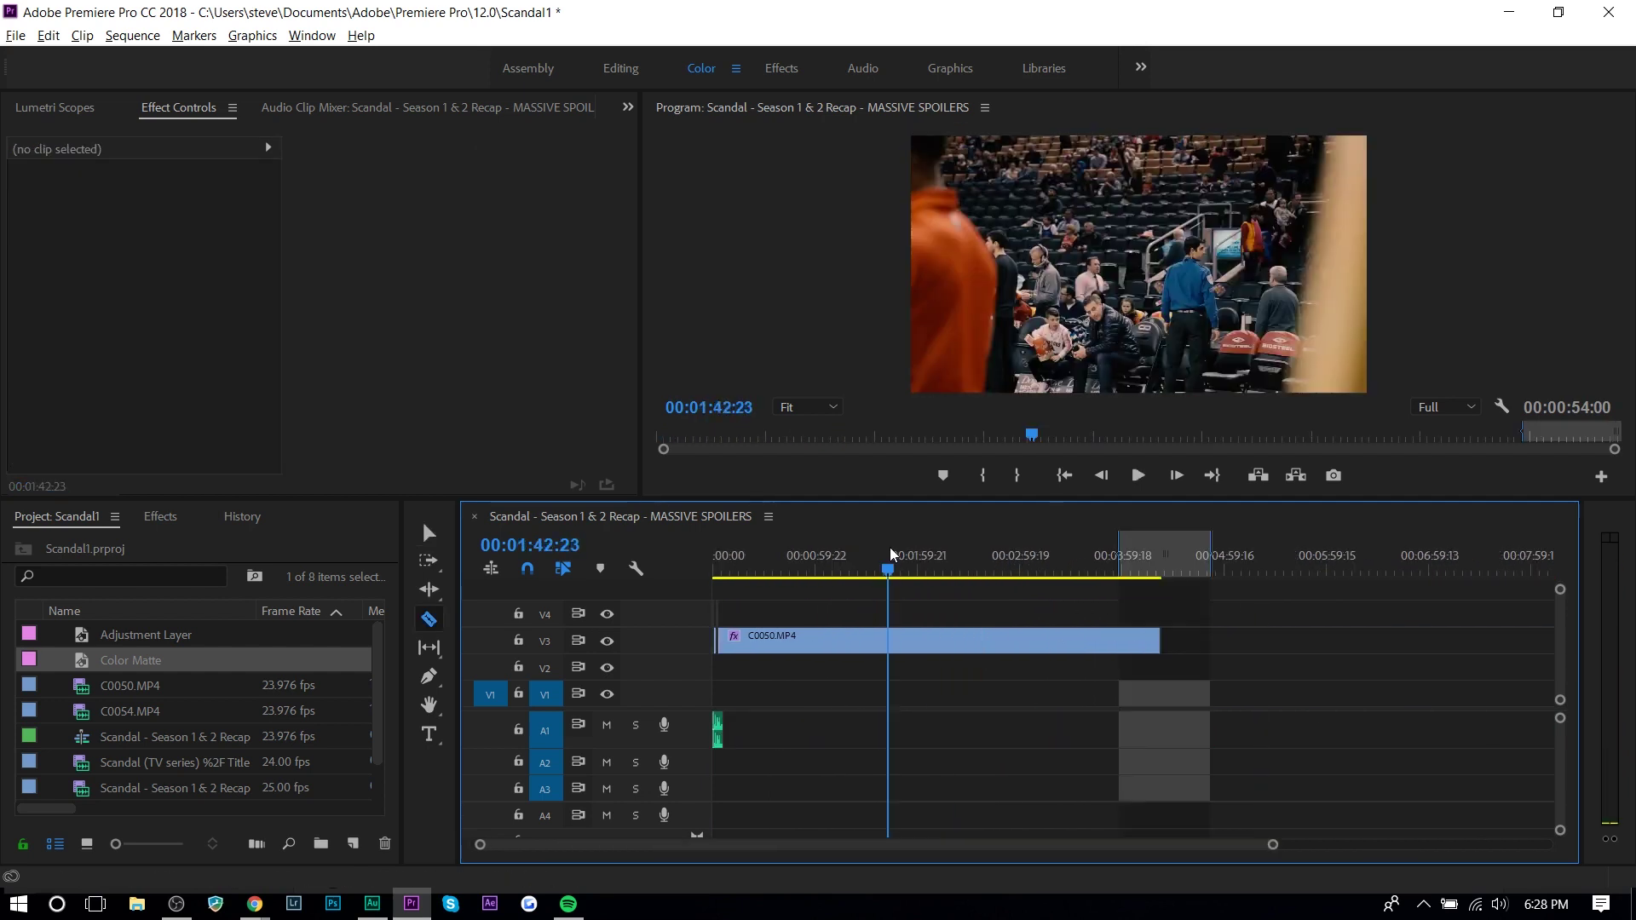
# Razor-cut C0050 on V3 at two later shutter points.
pyautogui.click(865, 555)
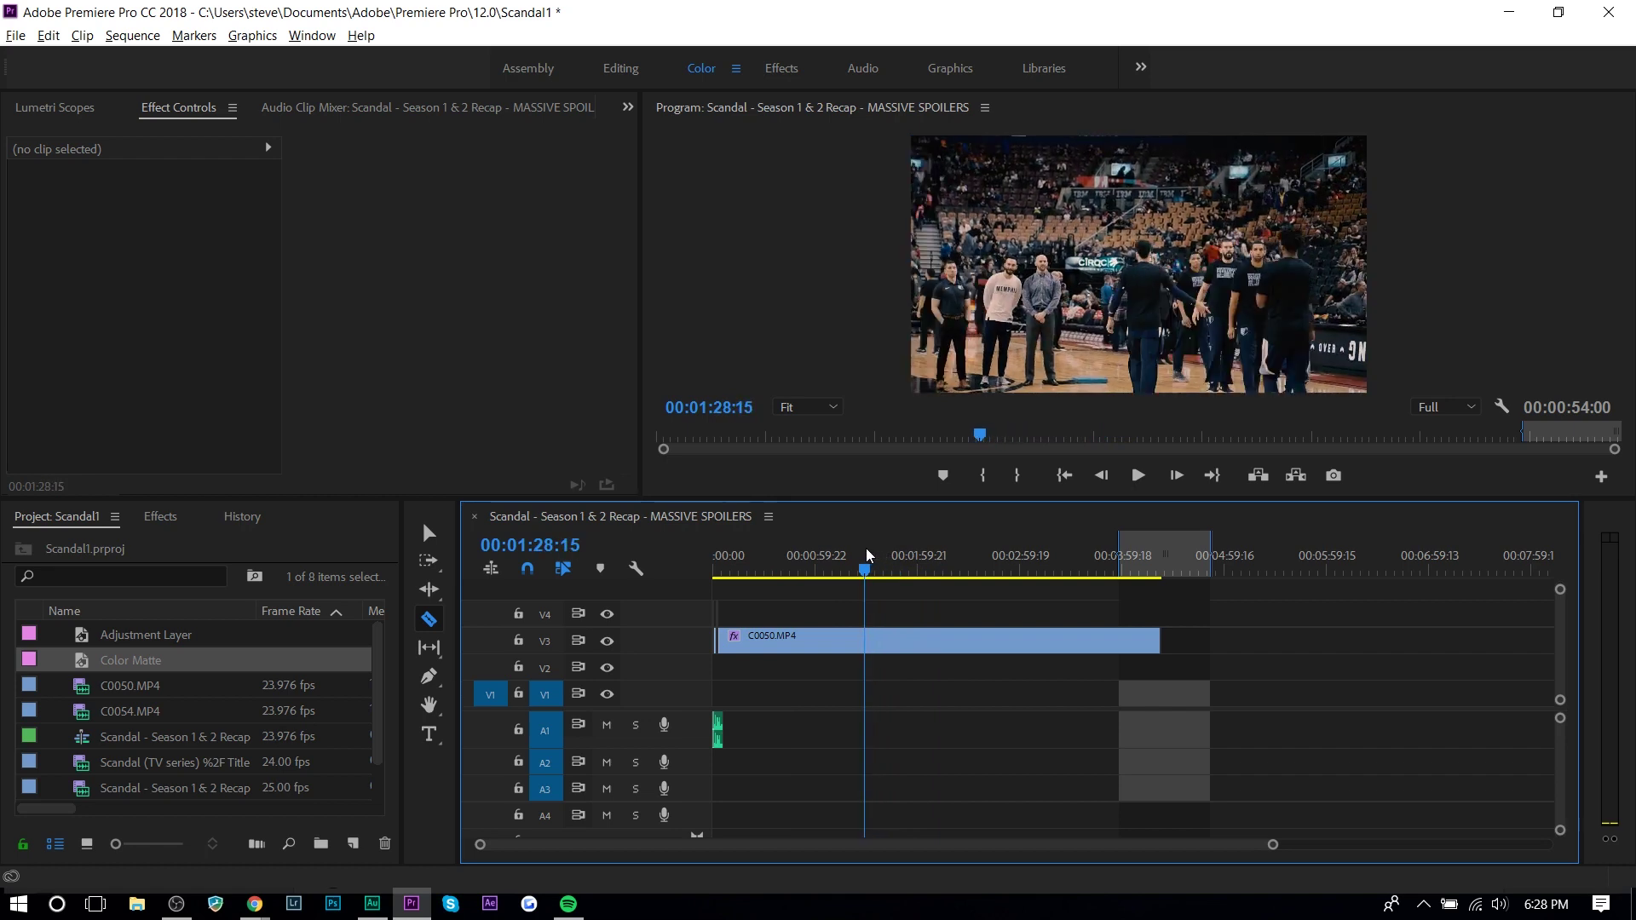
pyautogui.click(864, 636)
pyautogui.press('v')
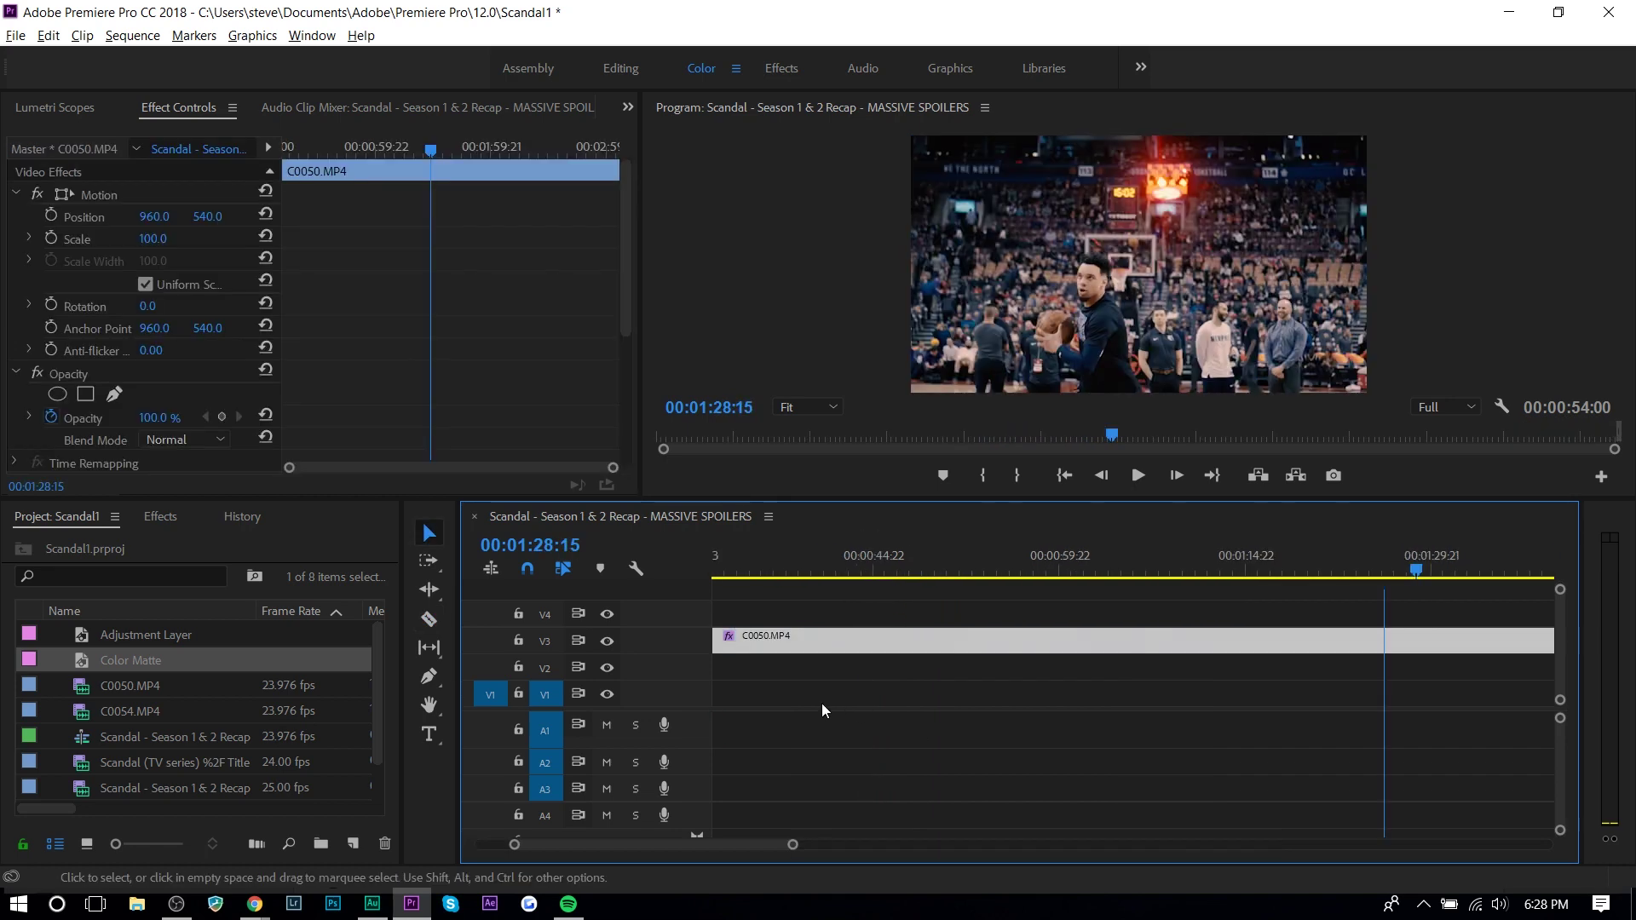
pyautogui.scroll(4, 803, 705)
pyautogui.press('c')
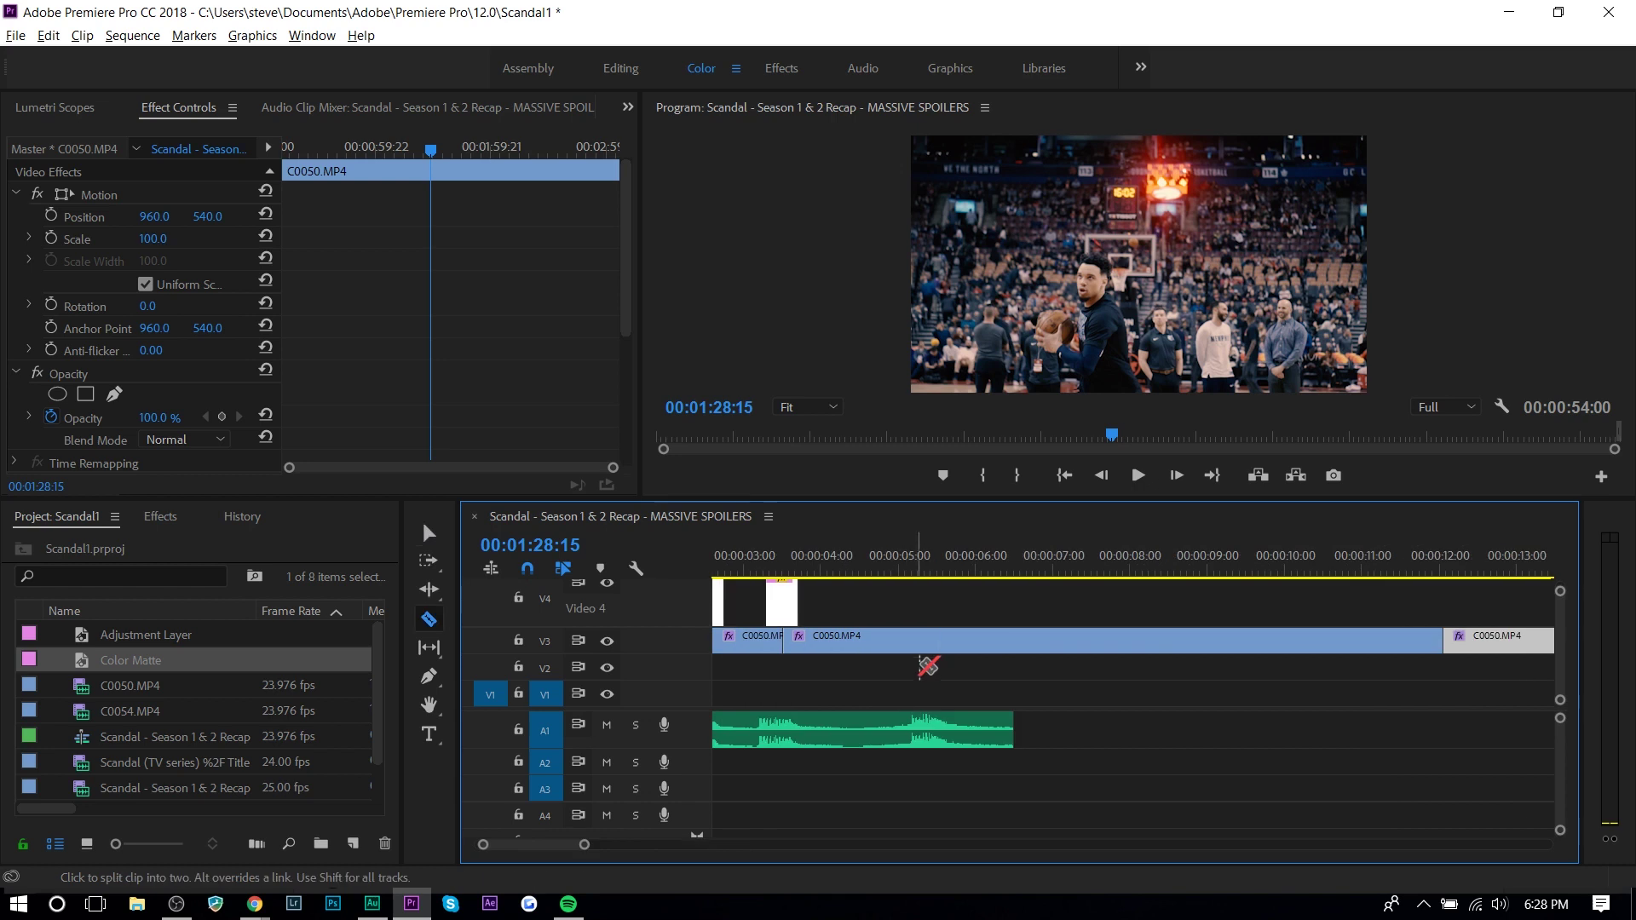
pyautogui.click(940, 646)
pyautogui.press('v')
# Preview the new cut near 5:06, move a white flash onto it, and delete the leftover footage.
pyautogui.click(773, 562)
pyautogui.press('space')
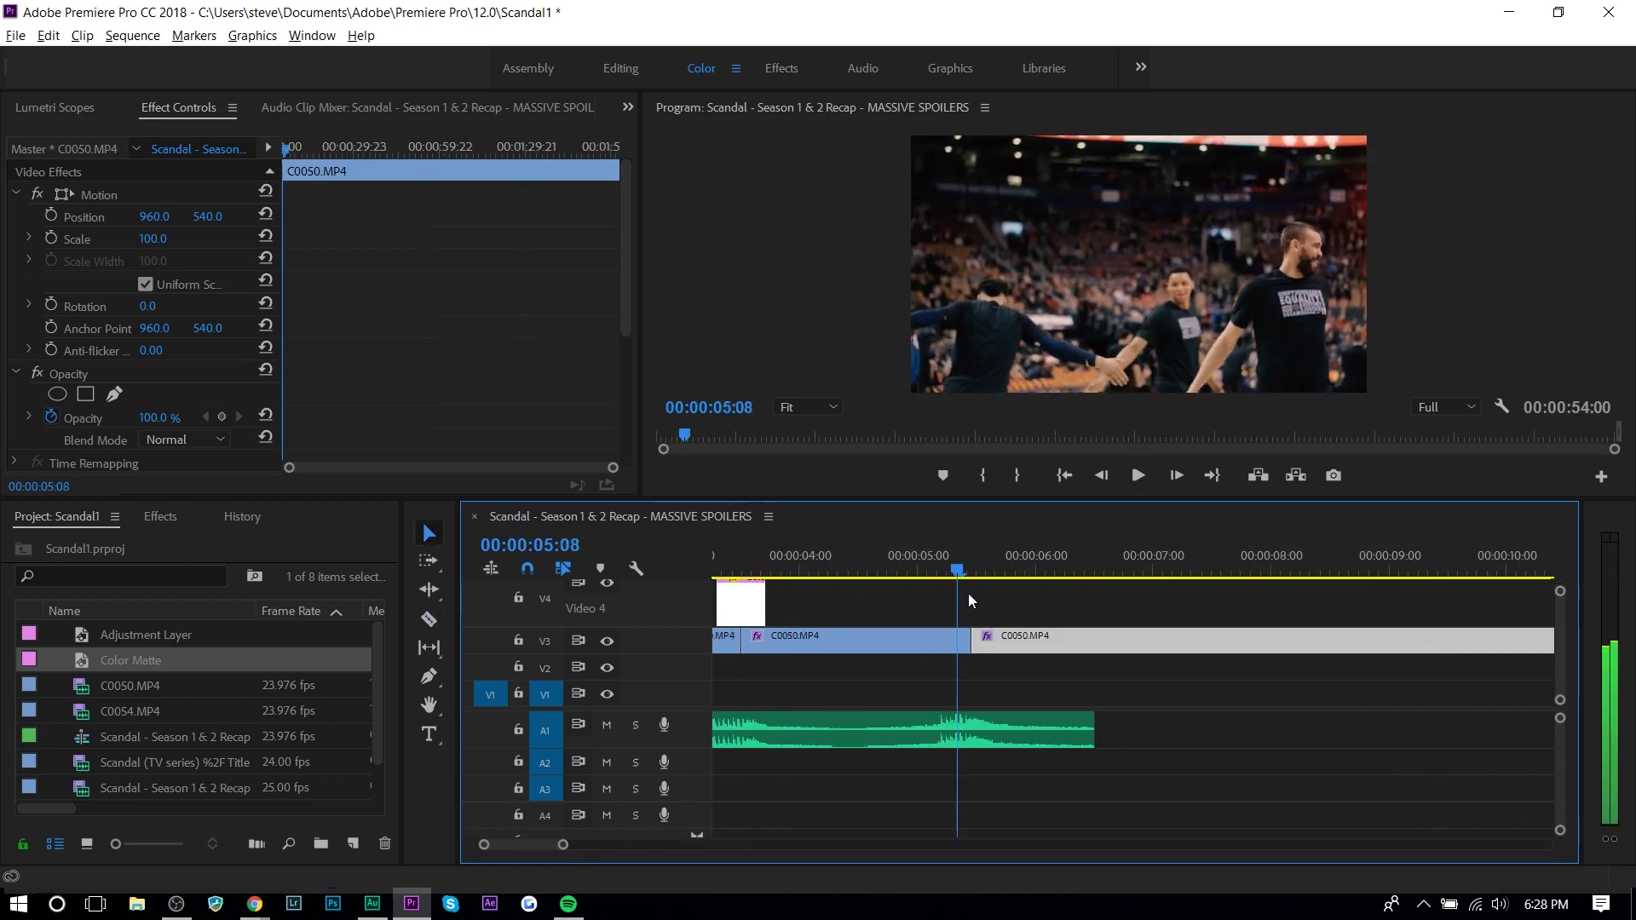
pyautogui.press('space')
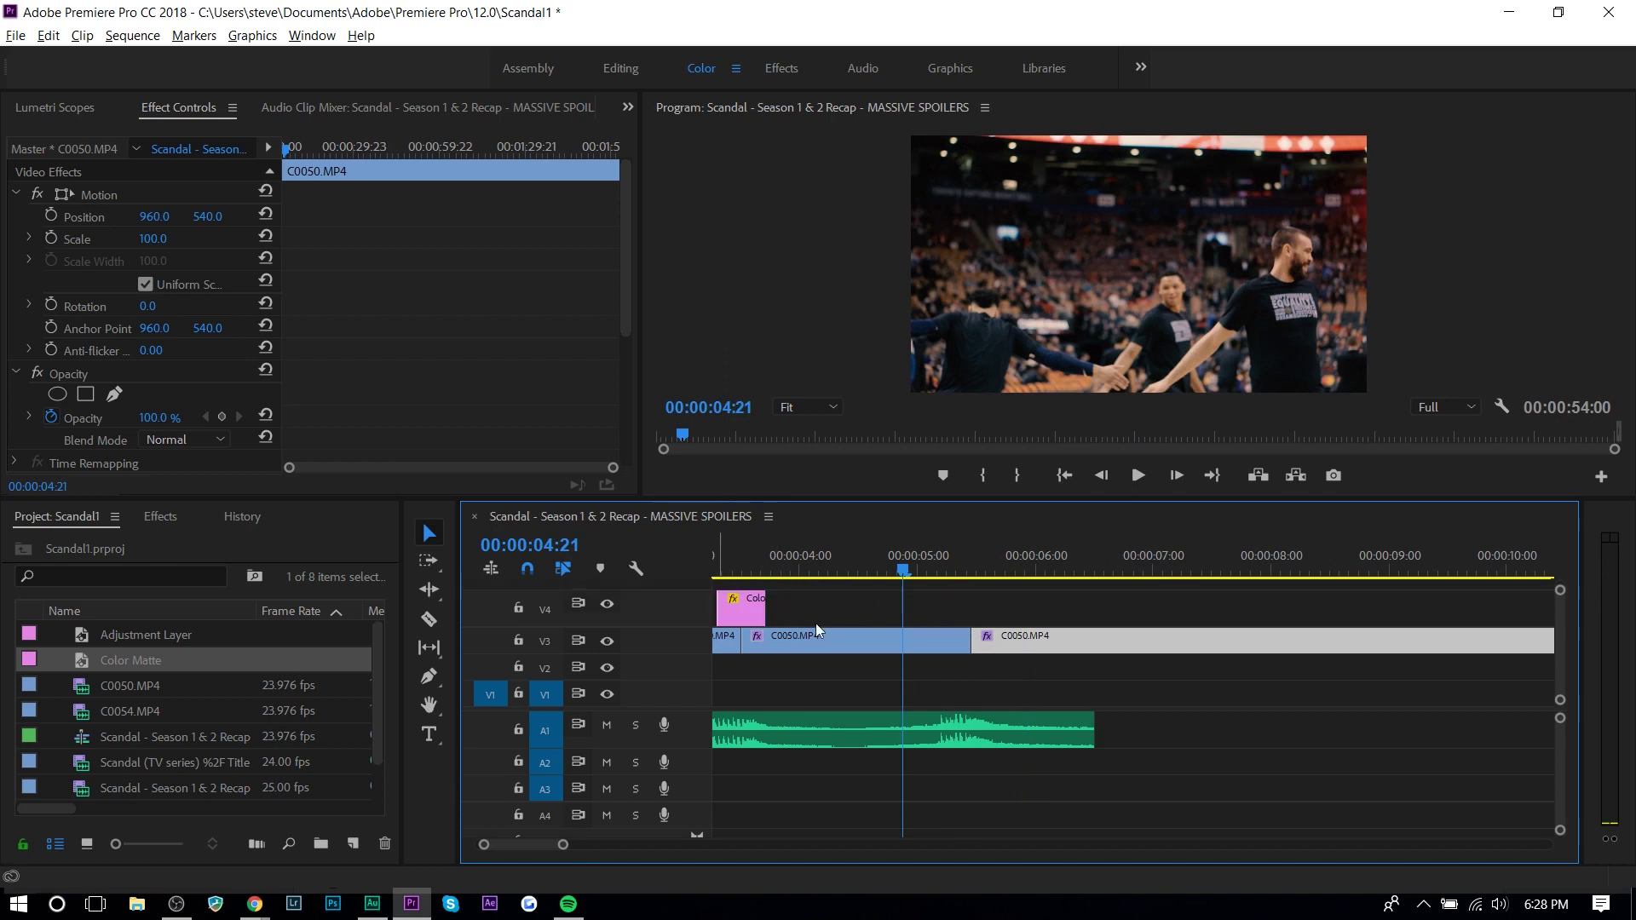
pyautogui.moveTo(752, 612); pyautogui.dragTo(978, 623)
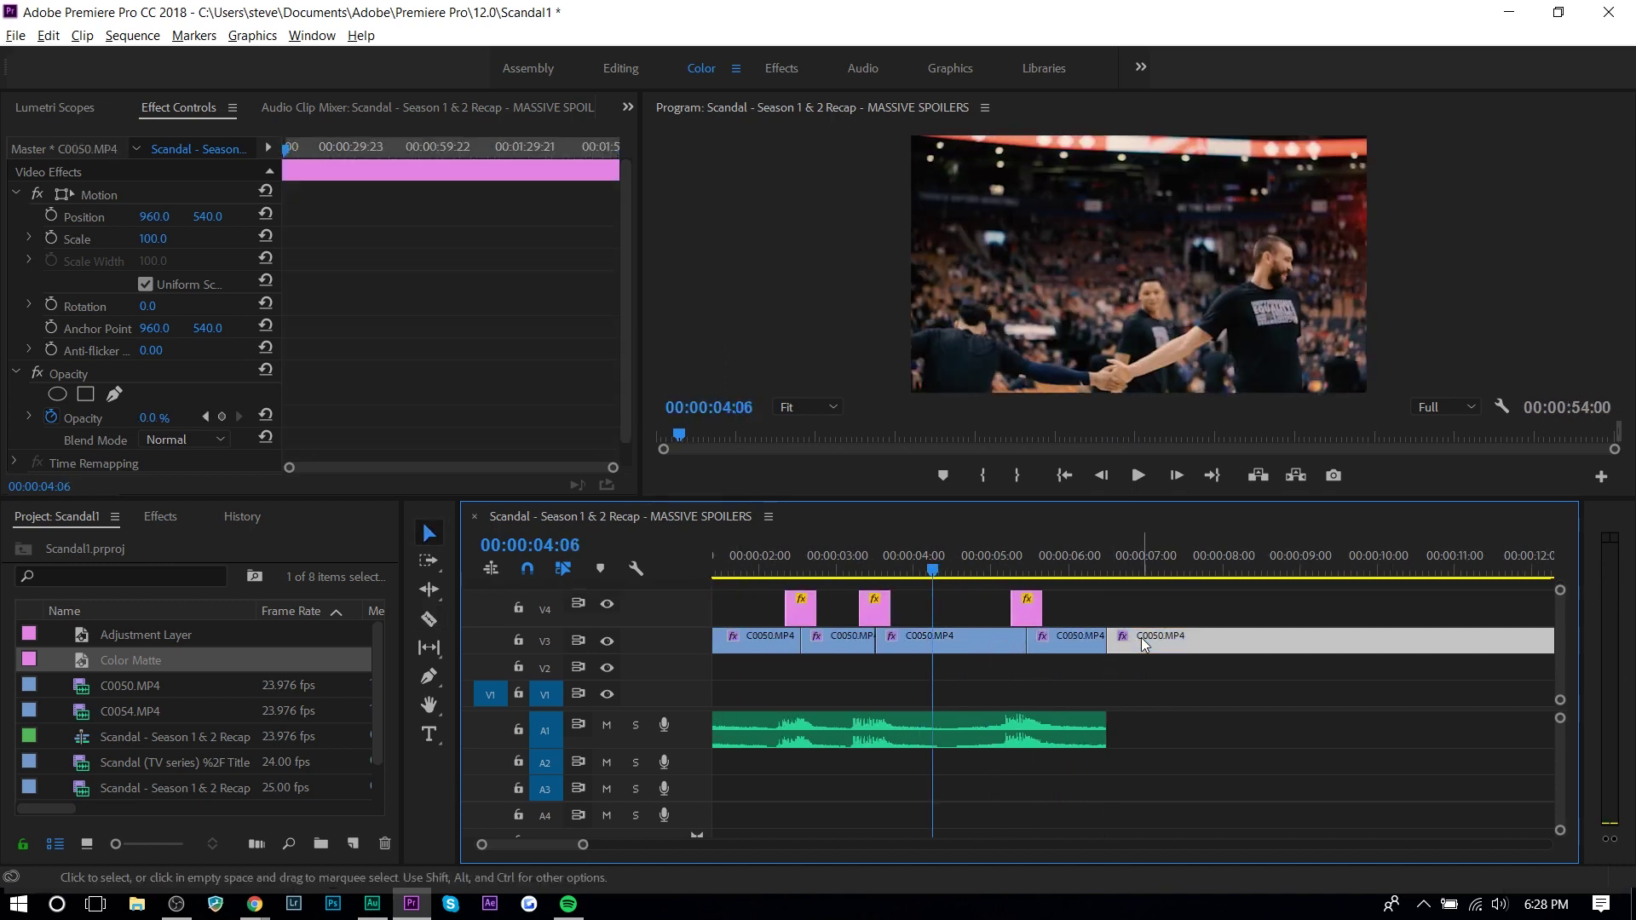
pyautogui.press('Delete')
pyautogui.scroll(-3, 997, 677)
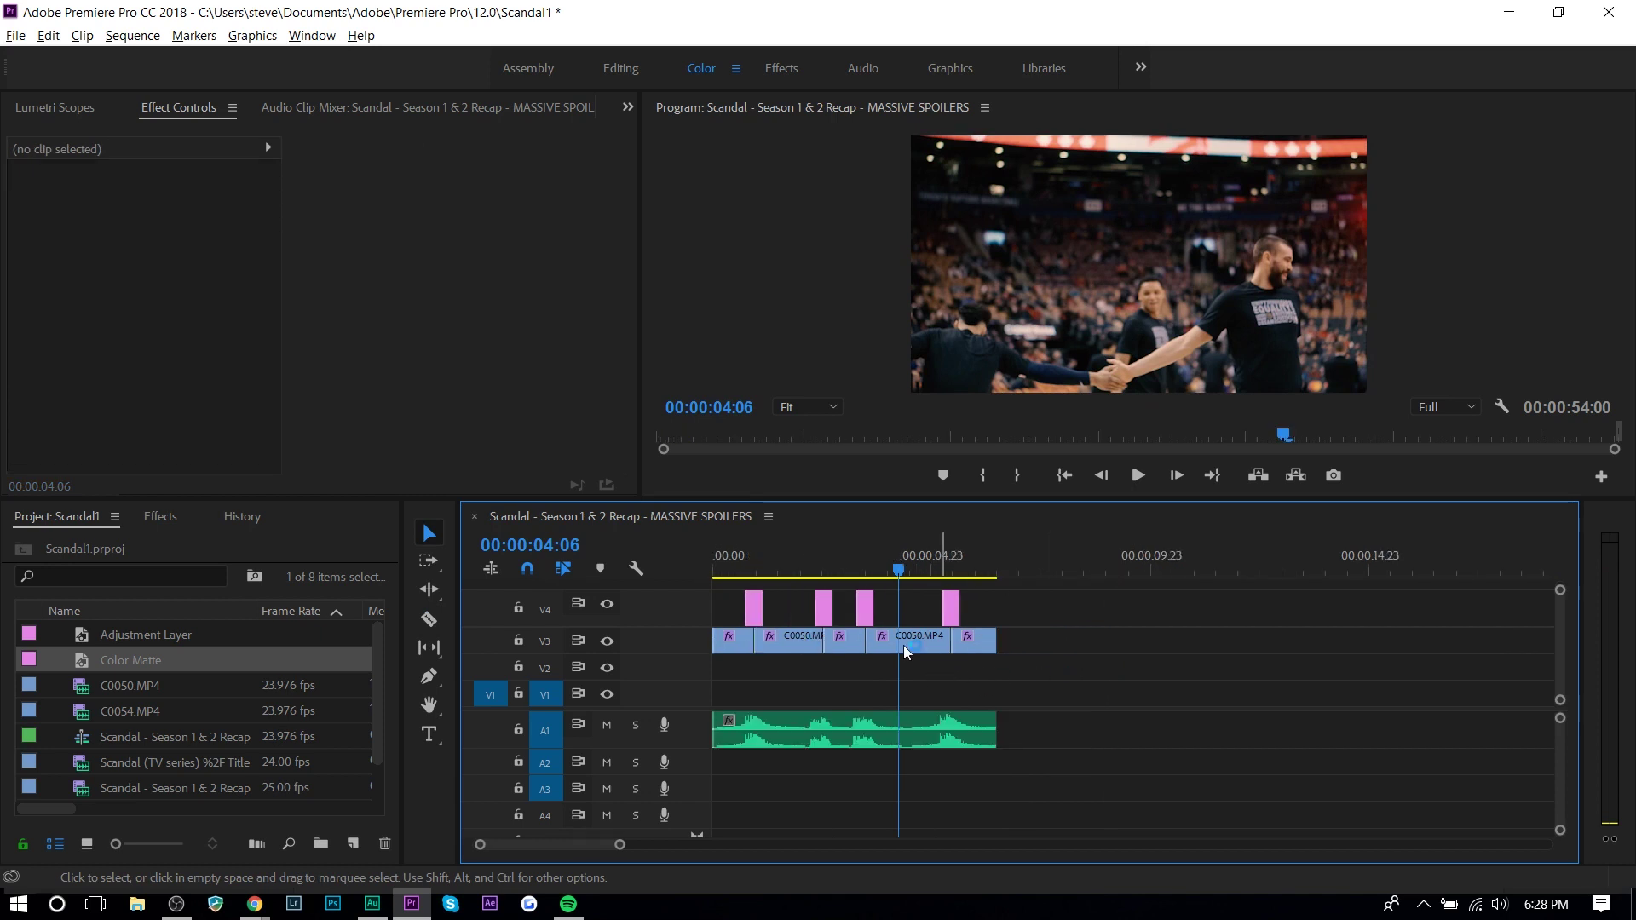
pyautogui.press('Home')
pyautogui.press('space')
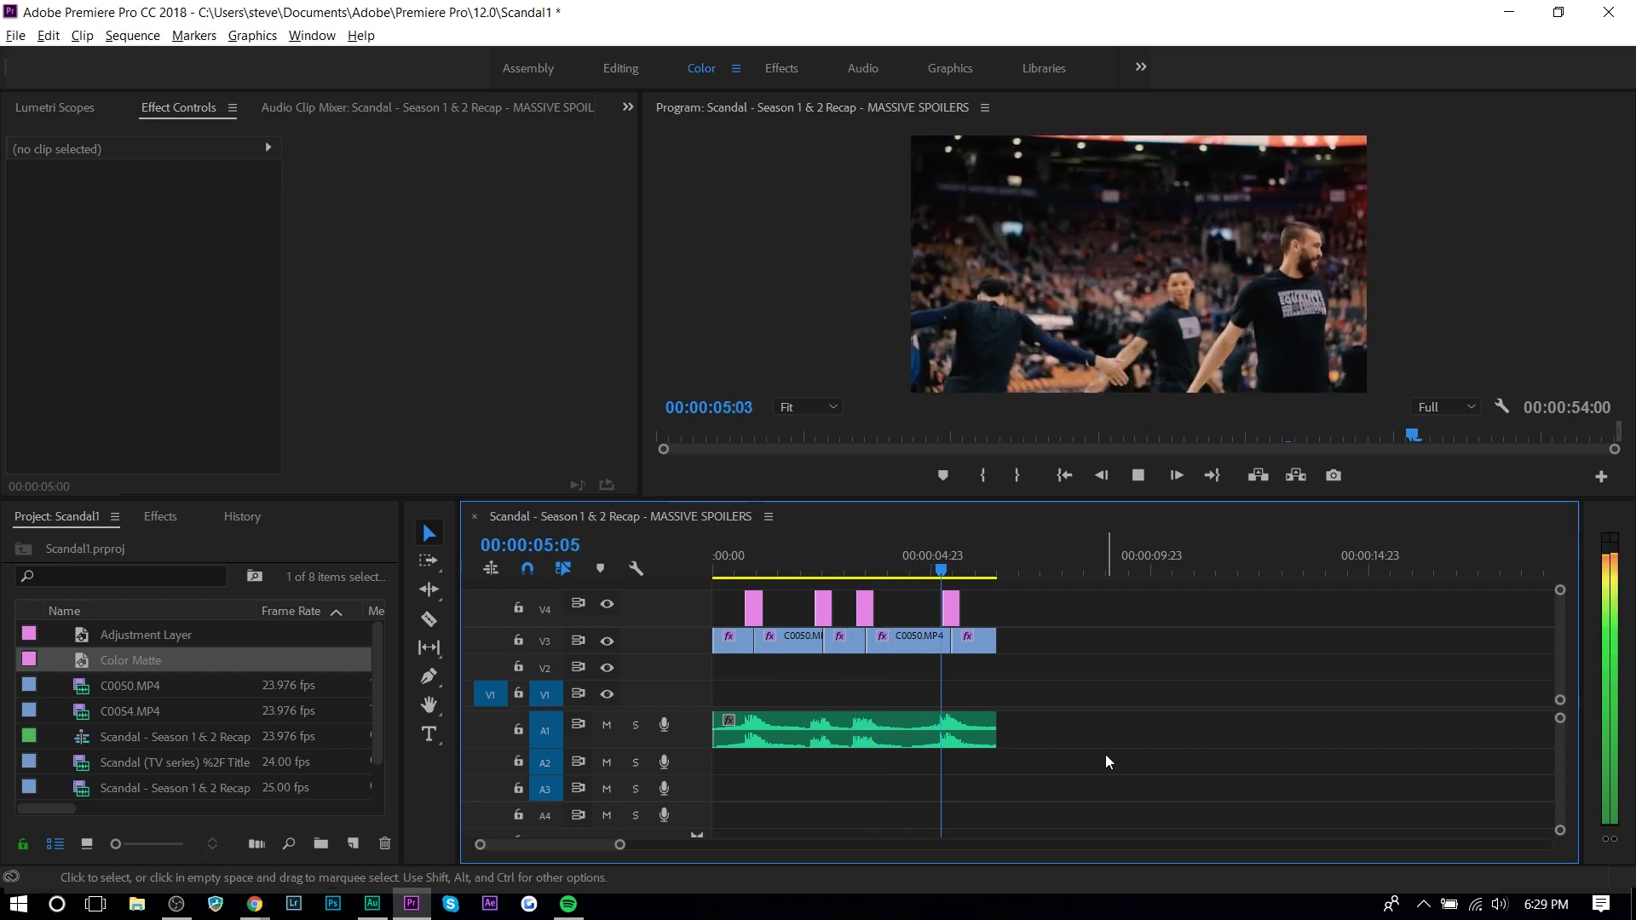
pyautogui.press('Home')
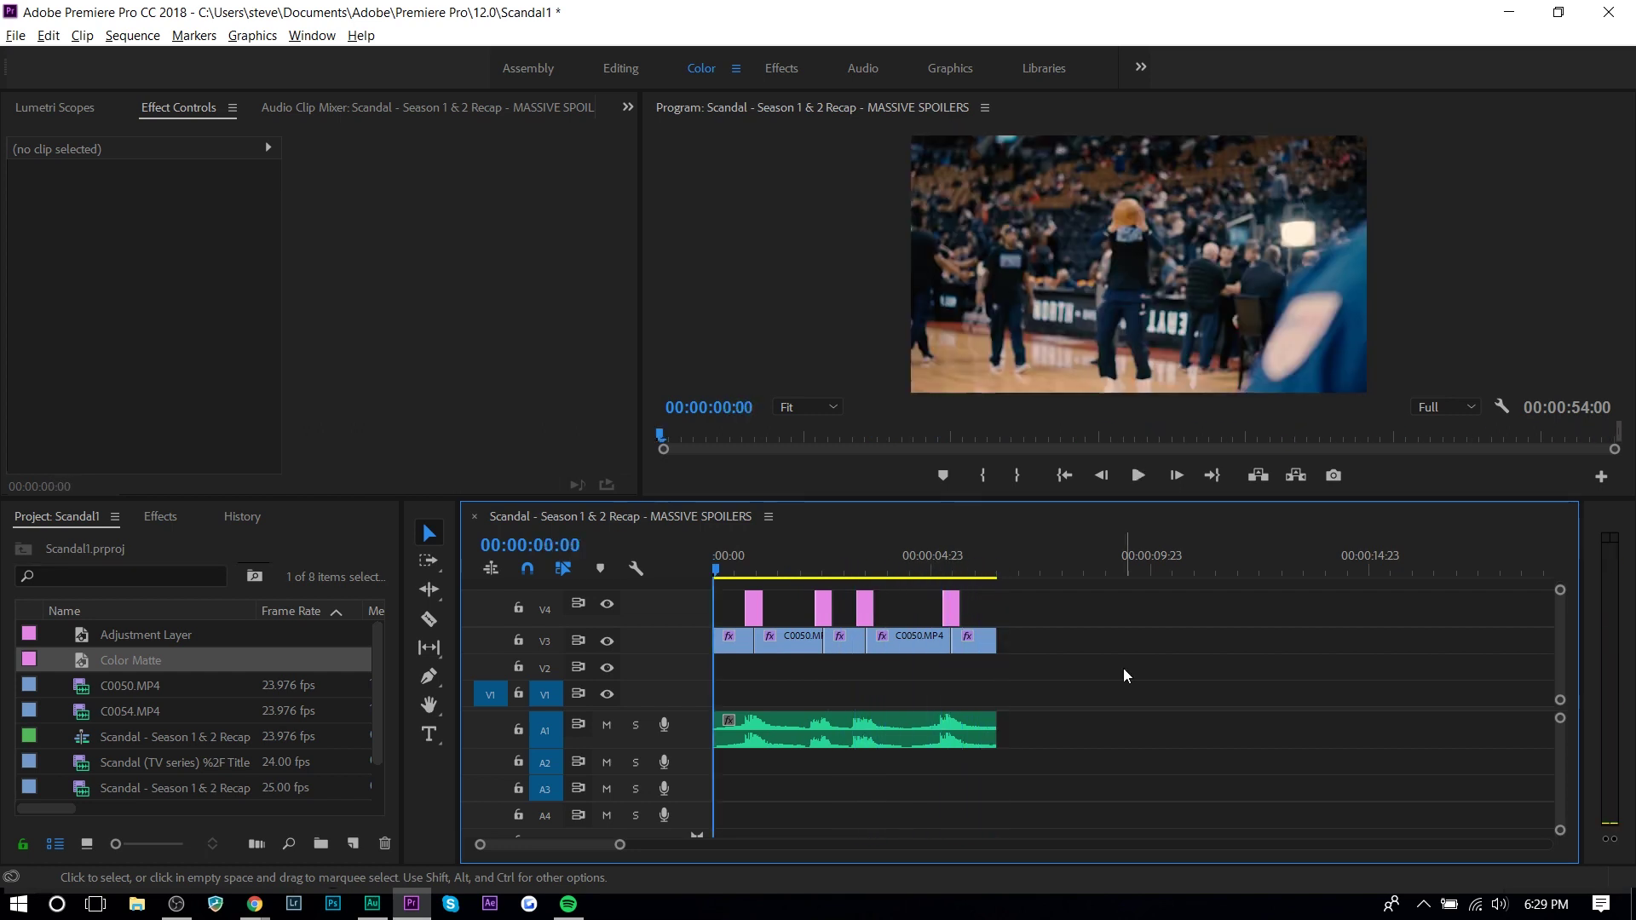